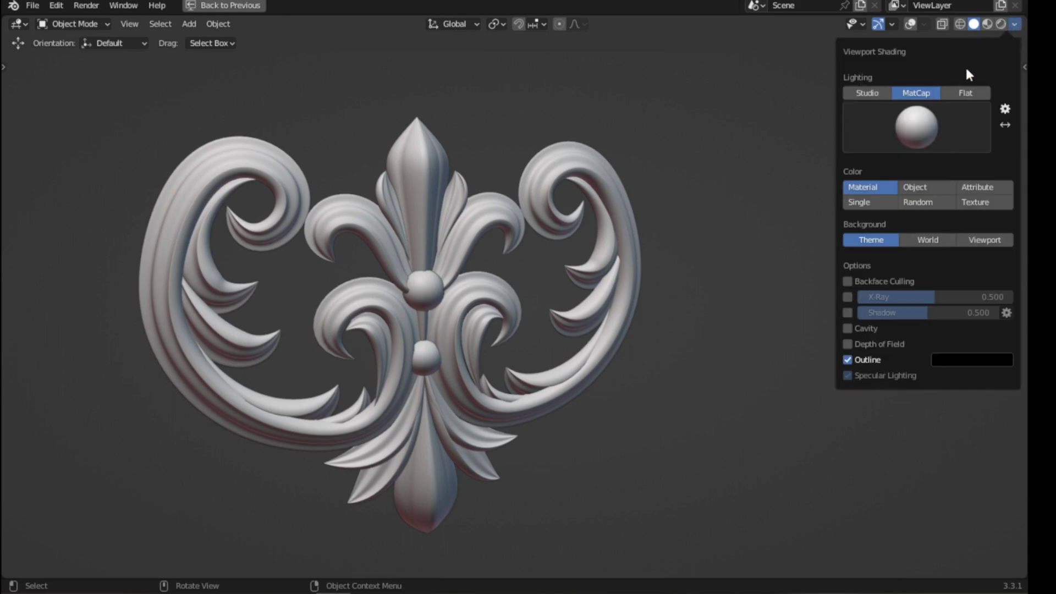
- Switch the viewport MatCap to the red material
click(916, 126)
click(725, 229)
- Examine the finished red ornament up close and from a slightly different angle
scroll(450, 302, up, 4)
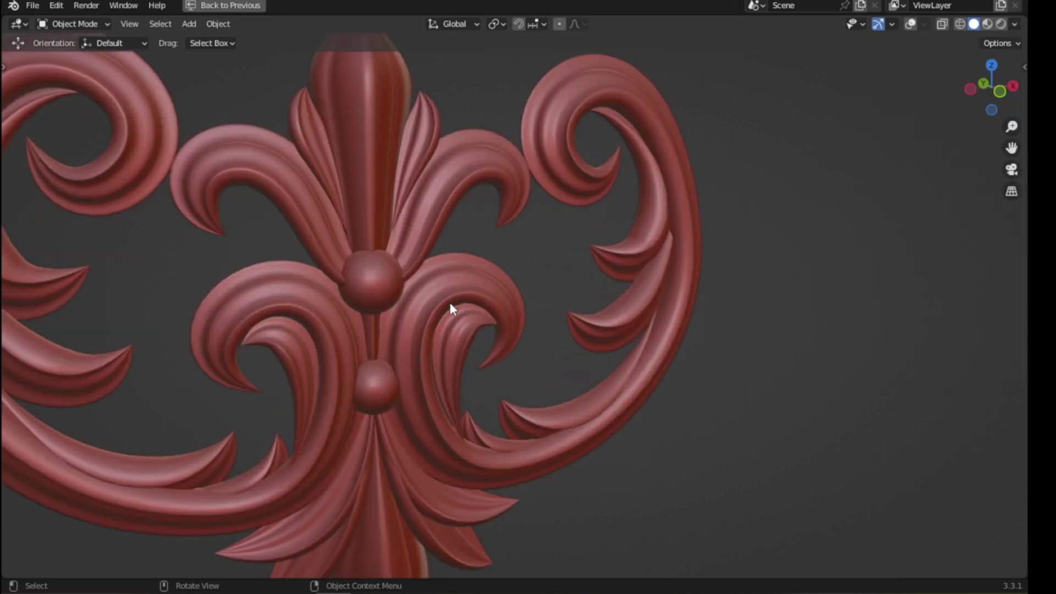
scroll(365, 300, down, 4)
scroll(415, 312, up, 2)
scroll(482, 297, up, 1)
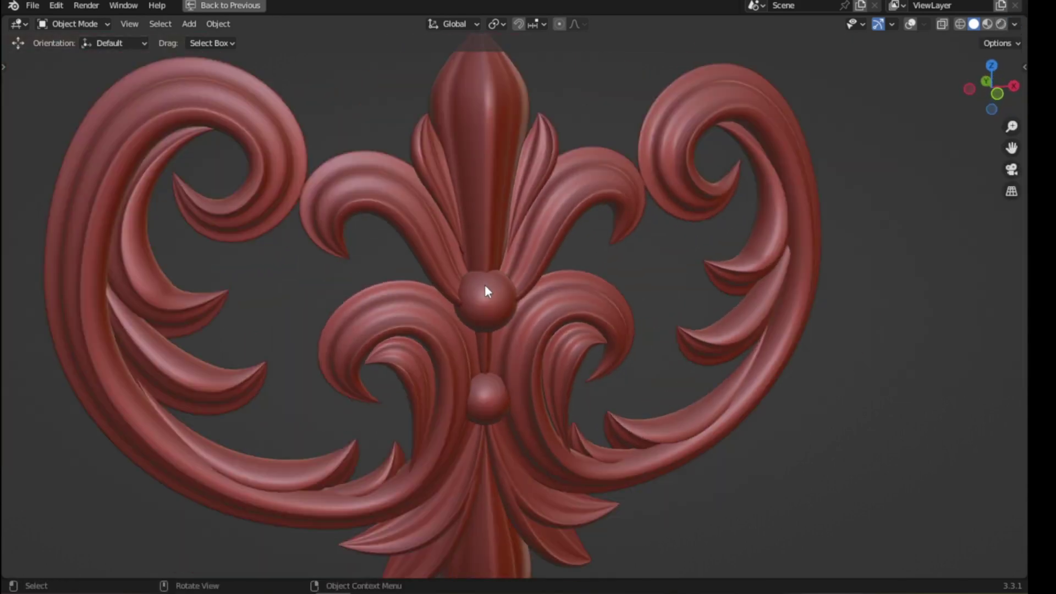
scroll(484, 285, down, 5)
middle_drag(541, 234, 503, 222)
scroll(497, 218, up, 3)
scroll(495, 215, down, 1)
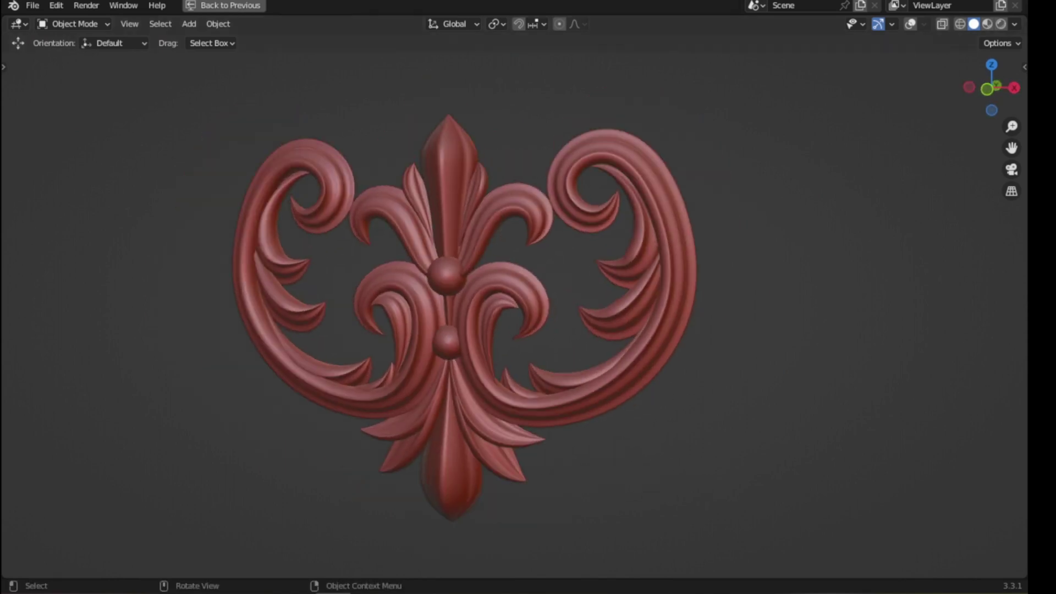
- Enable the viewport overlays in the front view and restore the full workspace from the maximized viewport
click(911, 24)
key(KP_1)
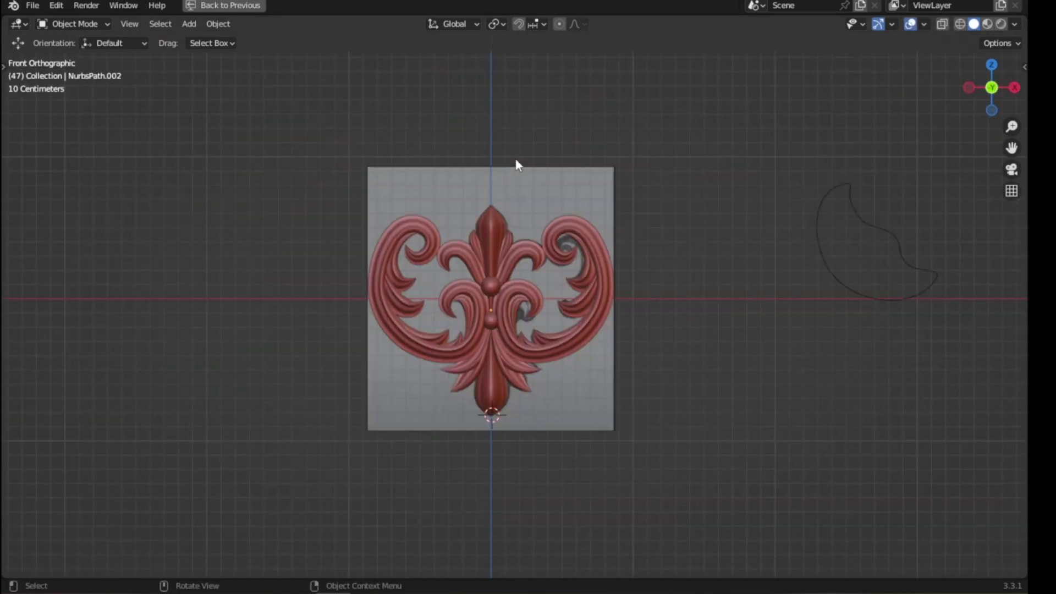
shift+middle_drag(473, 230, 382, 242)
drag(275, 175, 812, 357)
click(516, 191)
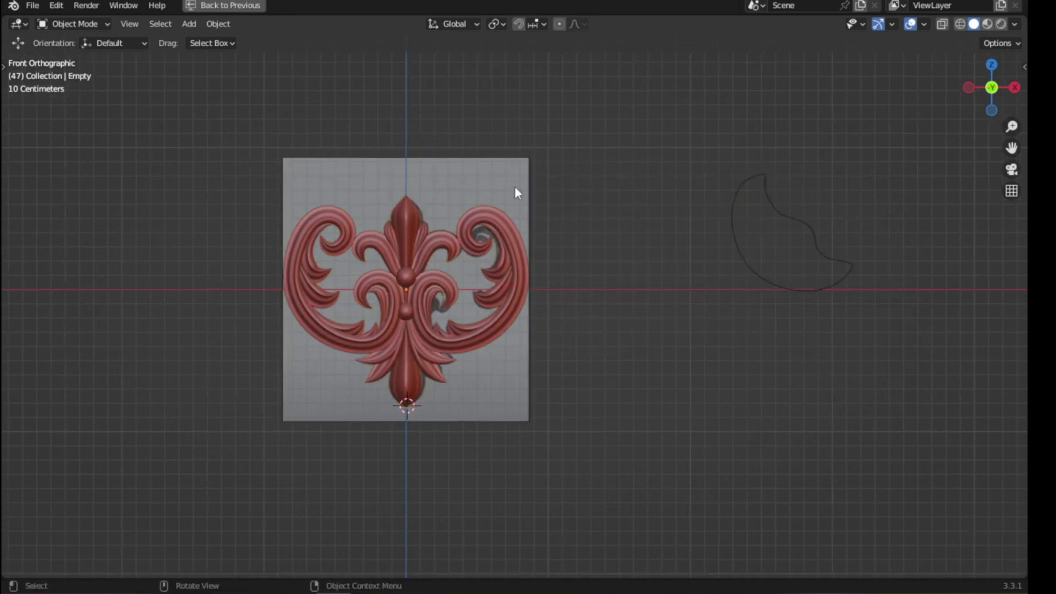
key(ctrl+space)
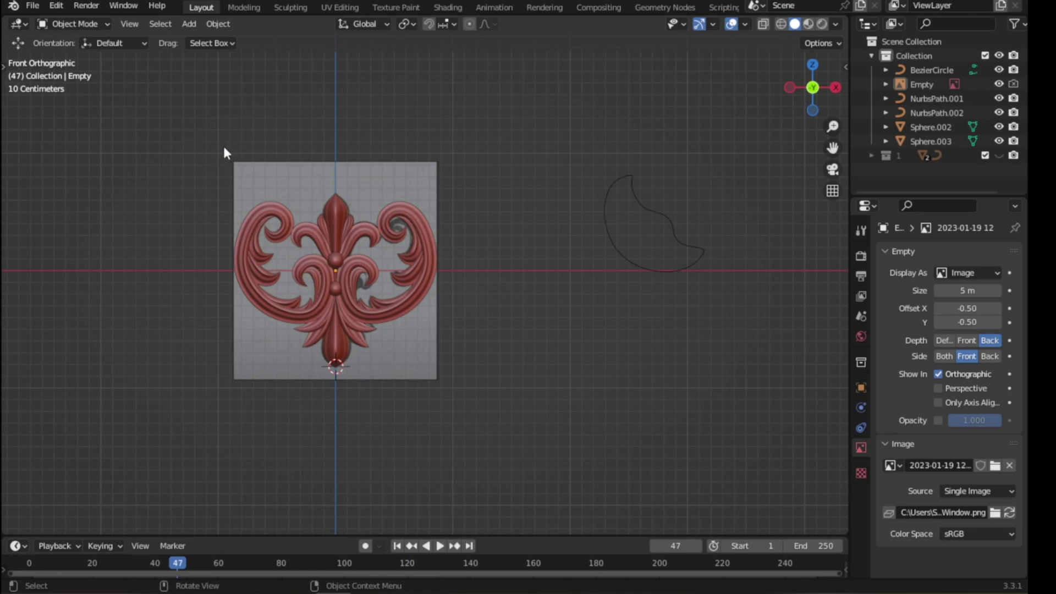
- Move the ornament's curve objects and the crescent-shaped profile curve into a new collection named 2 and hide that collection
drag(174, 131, 199, 228)
scroll(300, 249, up, 2)
click(298, 211)
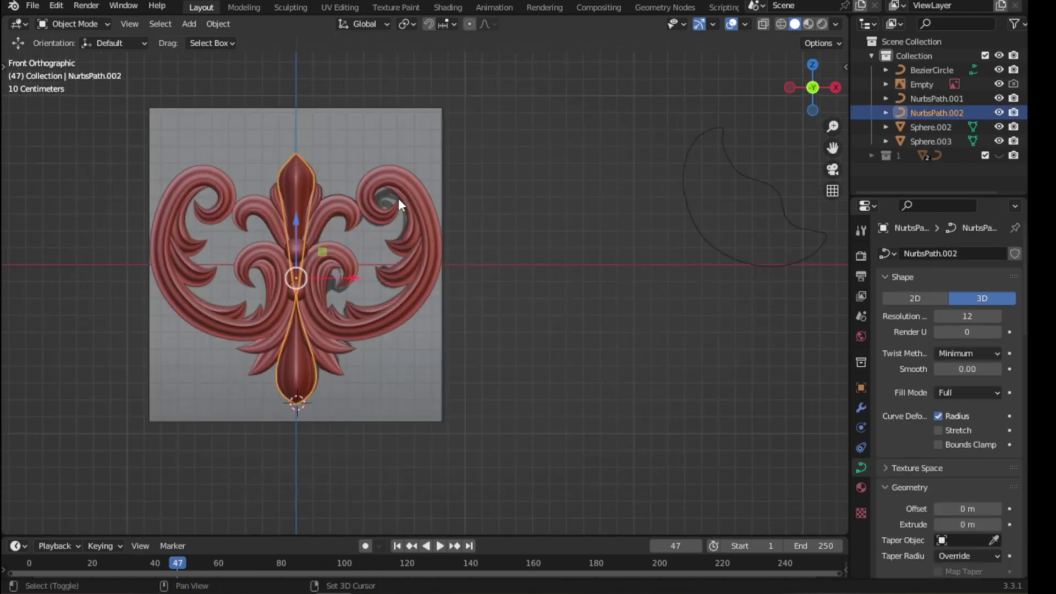
shift+click(398, 198)
shift+click(731, 164)
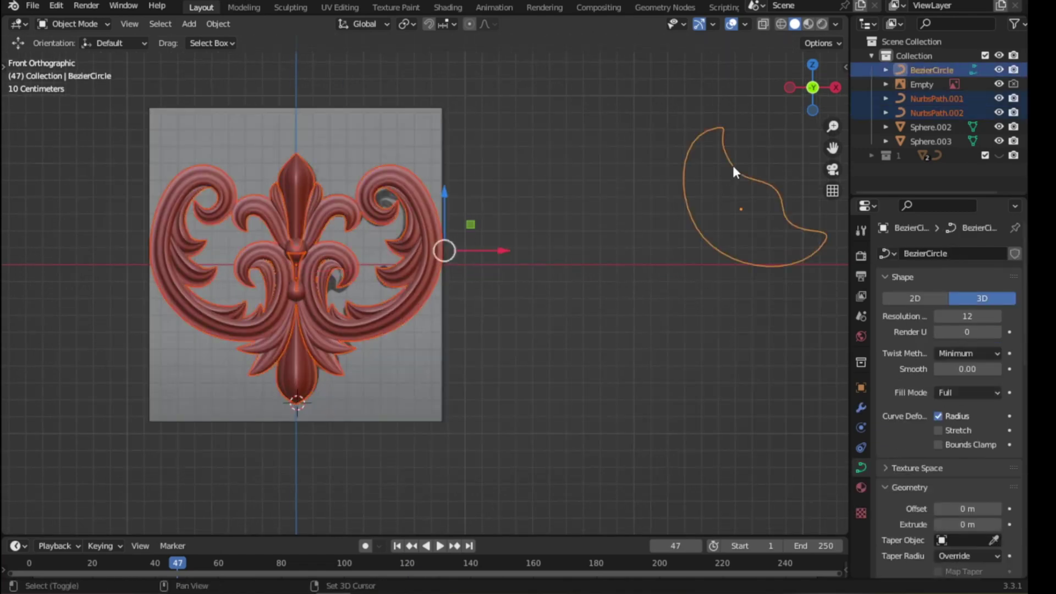
key(m)
click(266, 203)
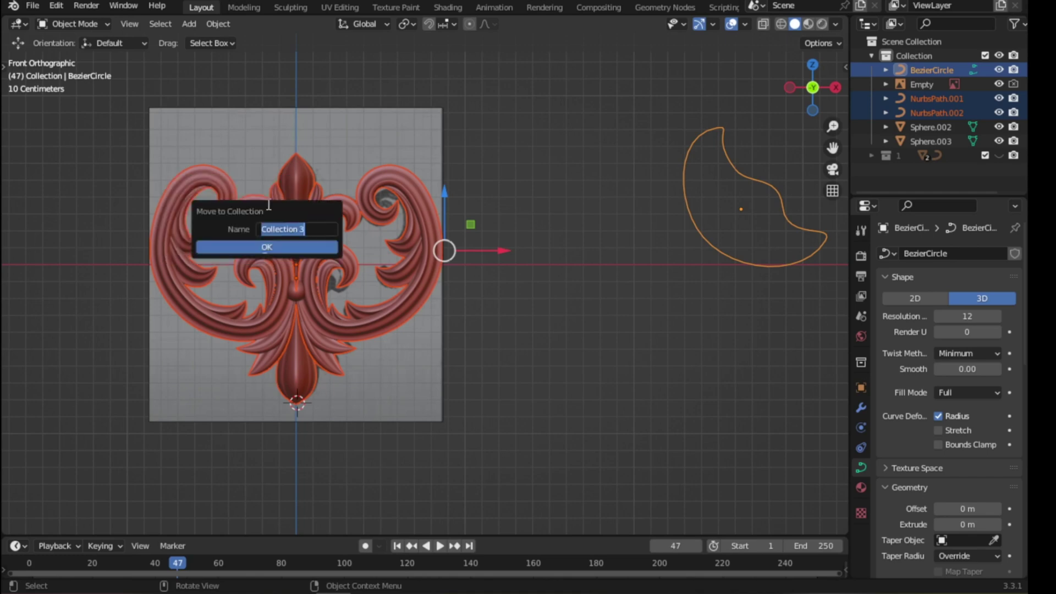
text(2)
click(265, 247)
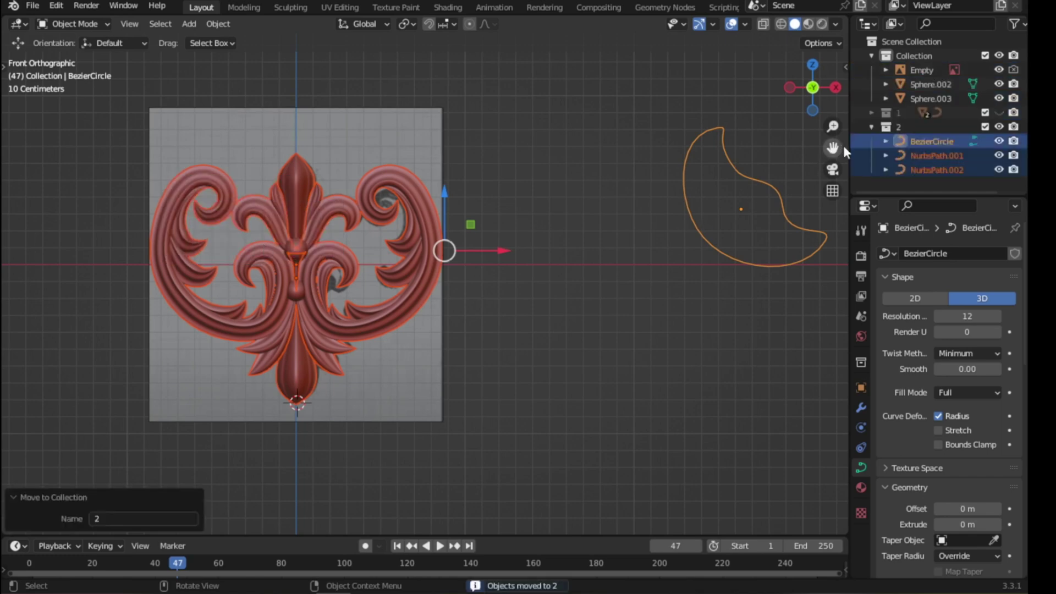
click(872, 126)
click(998, 127)
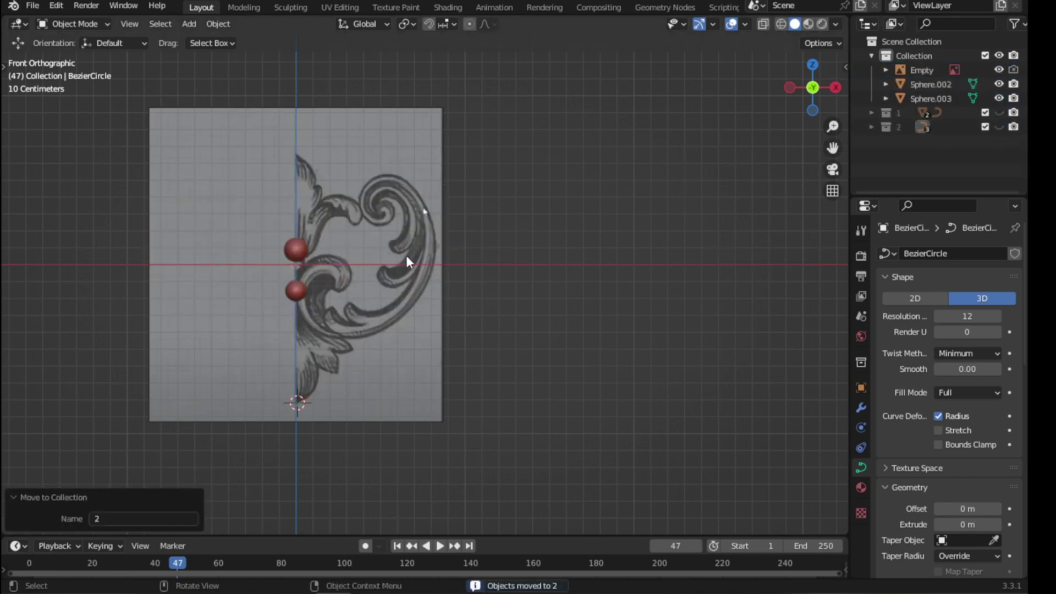
- Move the two spheres on the centre line into collection 2
click(296, 250)
shift+click(297, 292)
key(m)
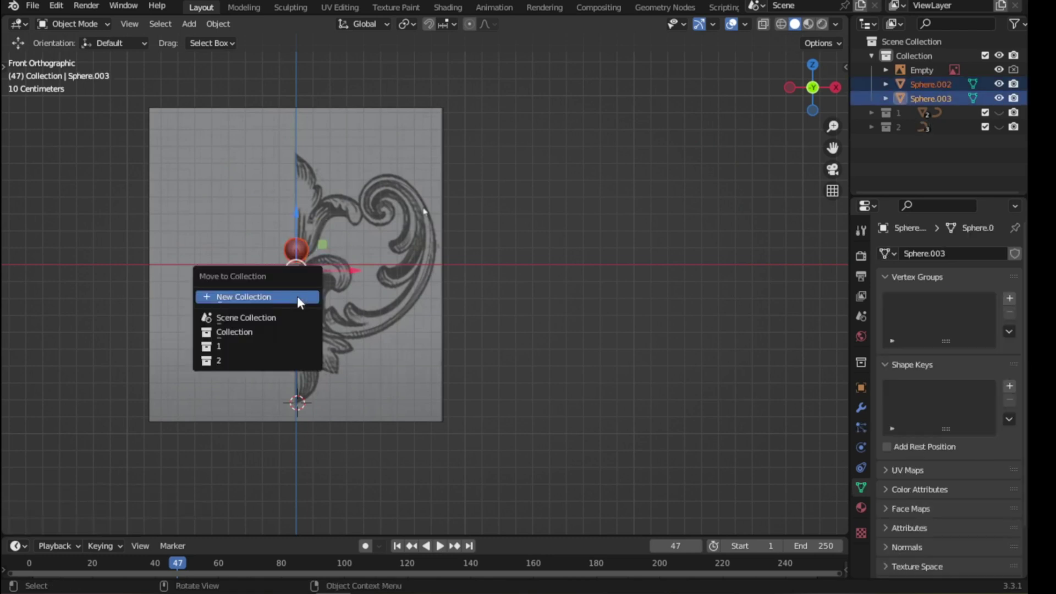
click(228, 361)
- Snap the 3D cursor to the world origin
scroll(368, 285, up, 1)
shift+middle_drag(354, 263, 428, 265)
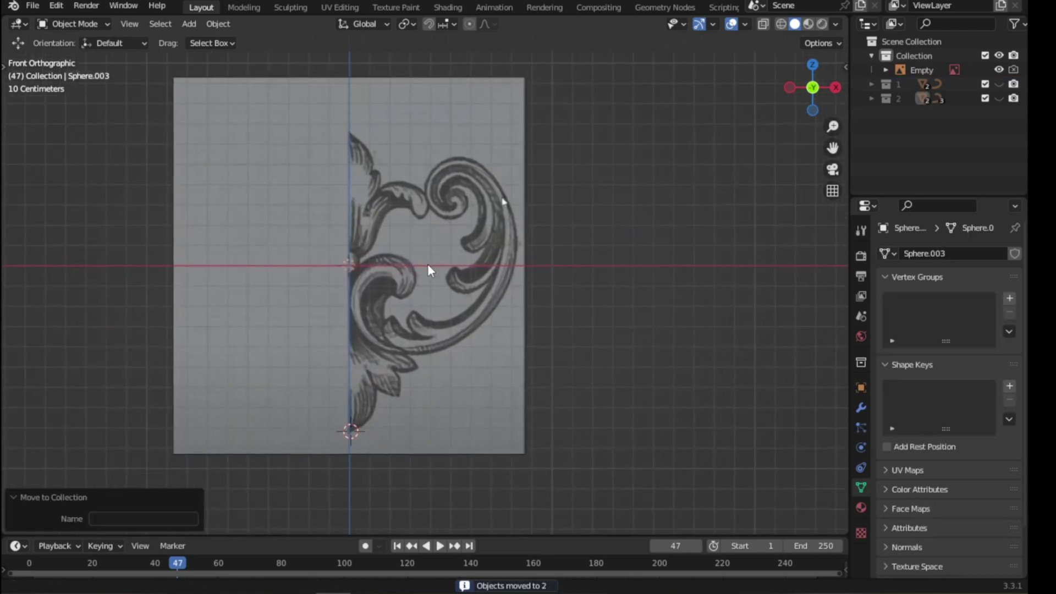
key(shift+s)
click(272, 285)
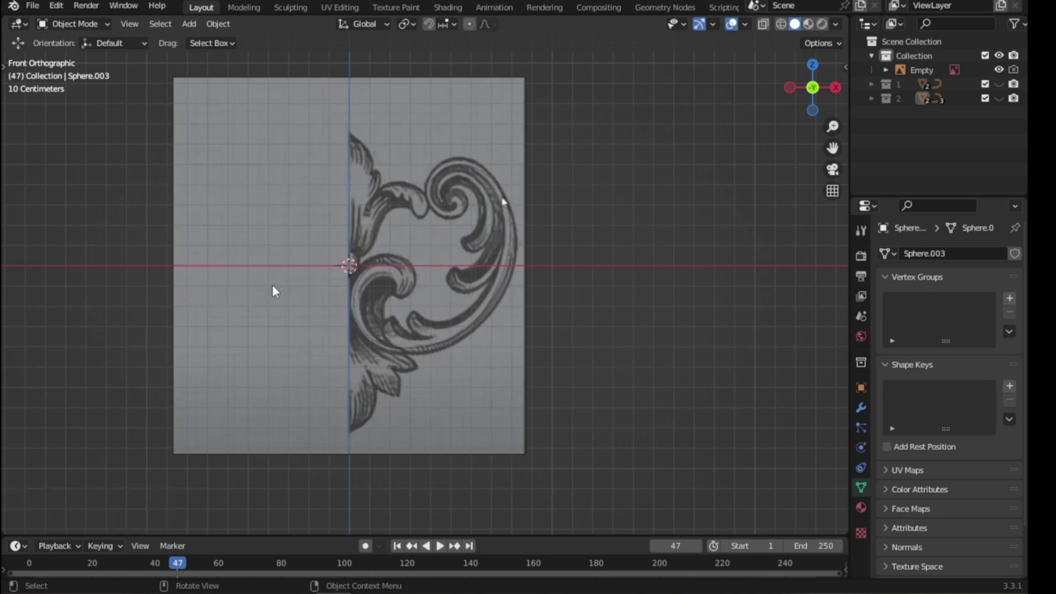
- Add a Bezier circle at the 3D cursor with a 1 m radius and set its alignment to View
shift+middle_drag(358, 254, 382, 275)
key(shift+a)
mouse_move(385, 245)
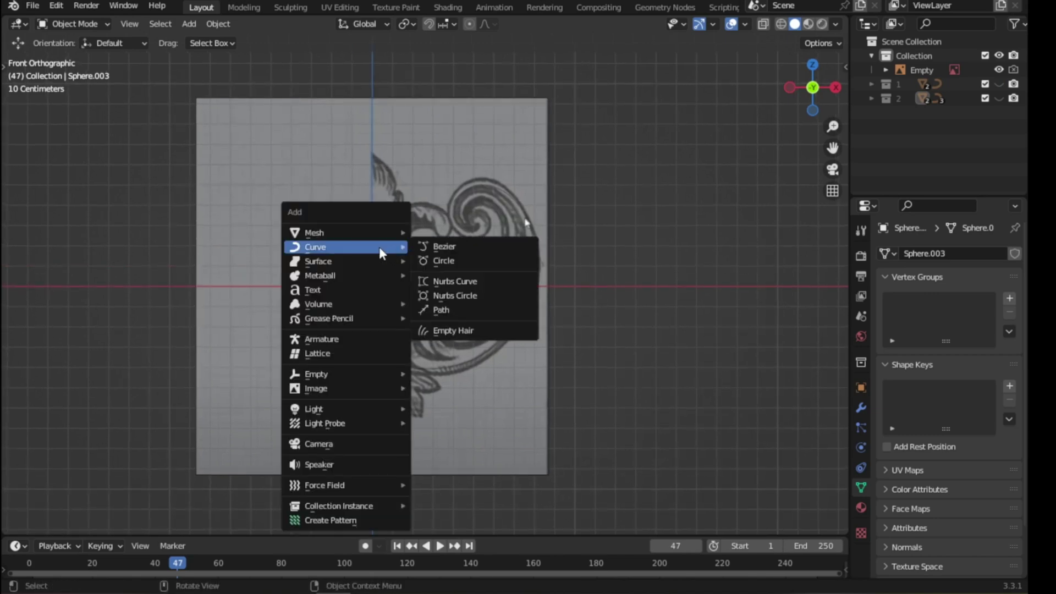
click(443, 263)
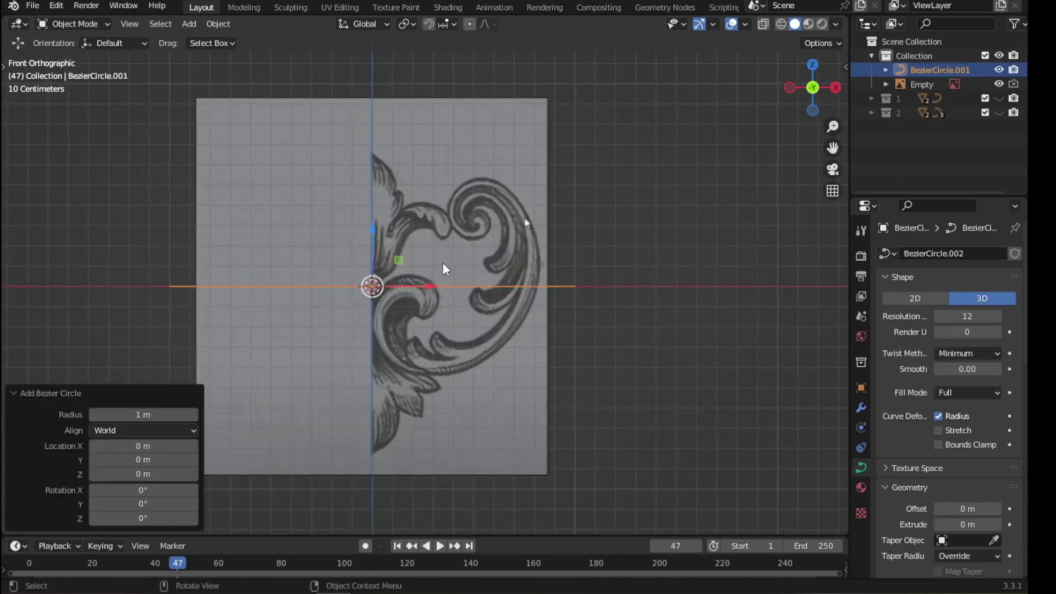
click(140, 430)
click(140, 439)
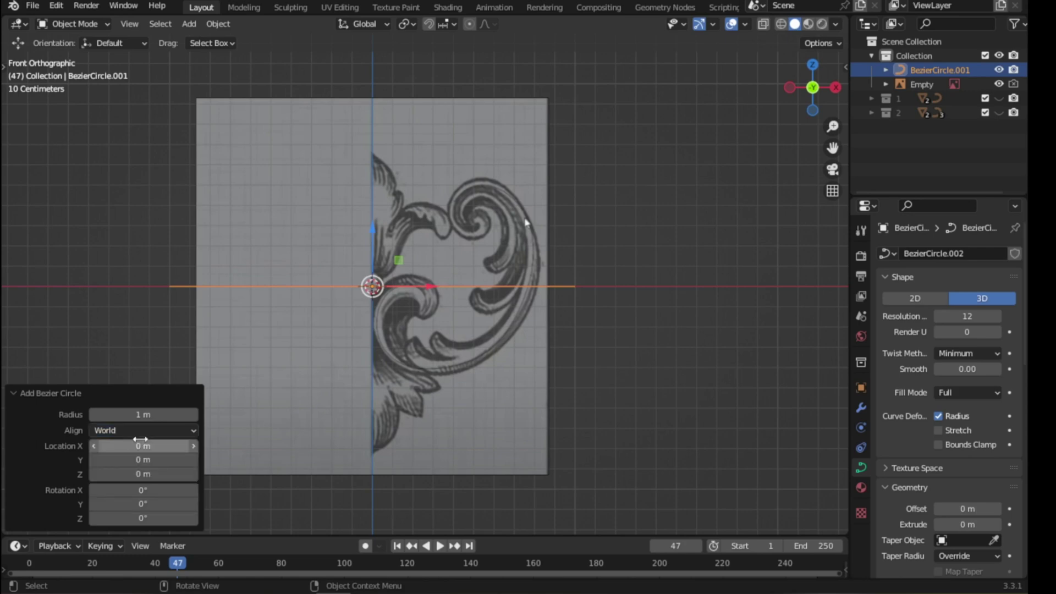
click(113, 432)
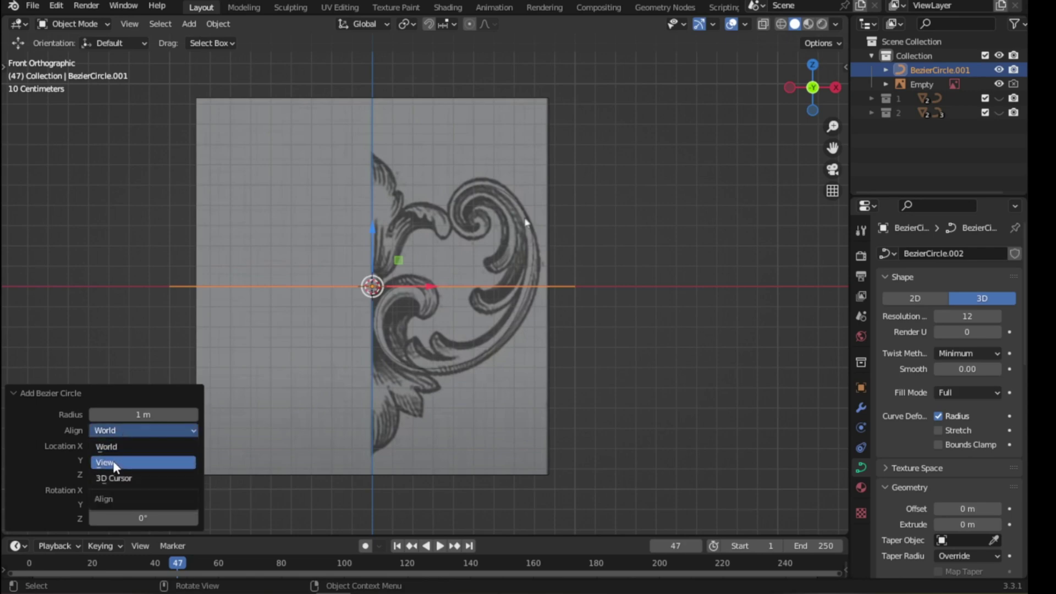
click(114, 462)
- Move the circle about 2.94 m along X, clear of the reference image, and scale it down to less than half its size
scroll(402, 286, down, 3)
shift+middle_drag(402, 287, 325, 295)
drag(326, 295, 677, 297)
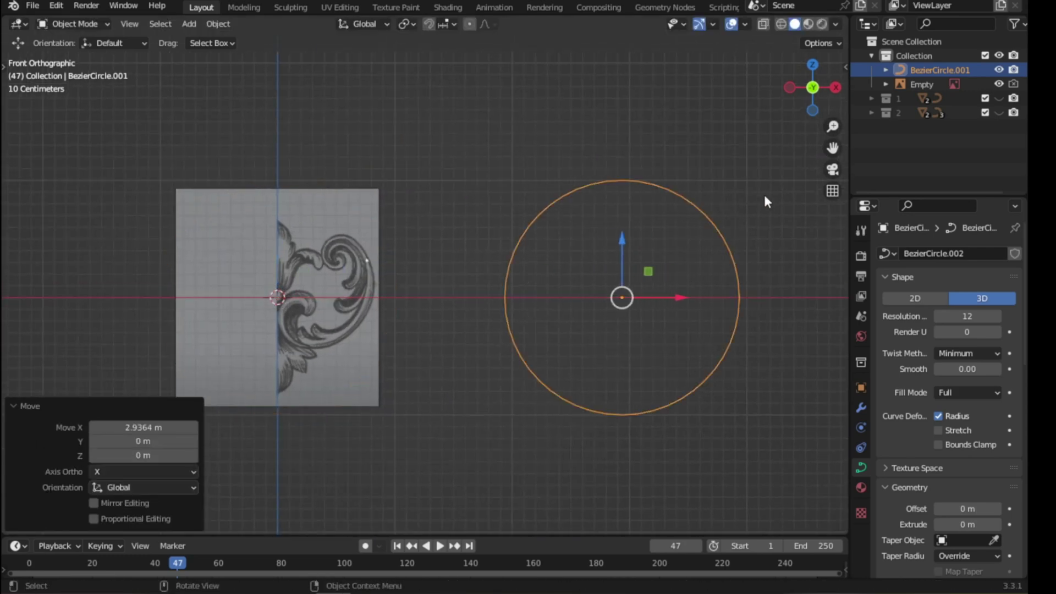
key(s)
click(687, 251)
- Rename the Bezier circle object as shape
double_click(915, 71)
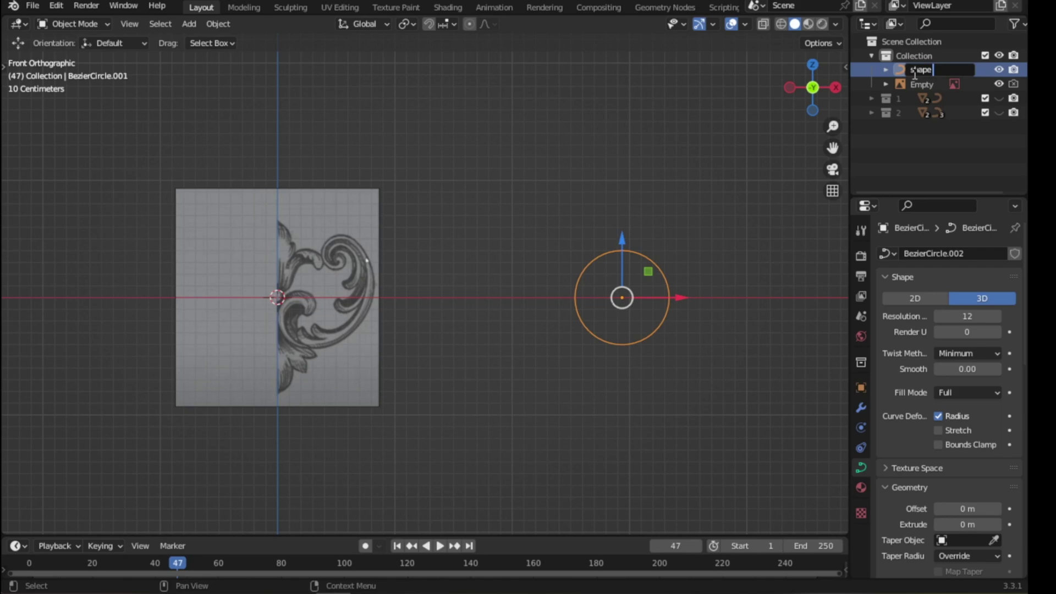
text(shape)
key(Return)
- Turn on the Screencast Keys display for the viewport
shift+middle_drag(302, 316, 408, 258)
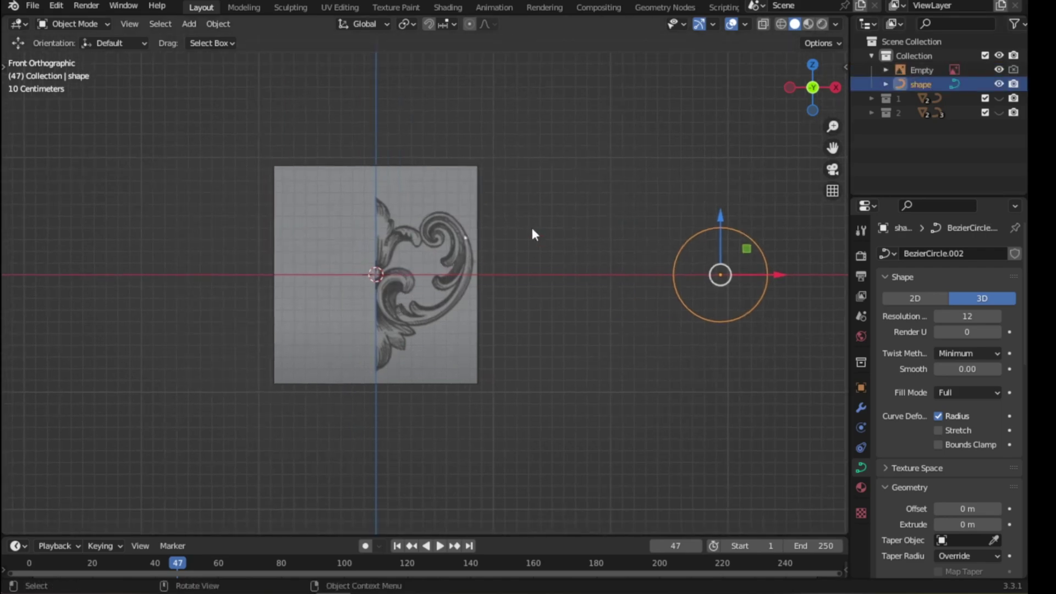
key(n)
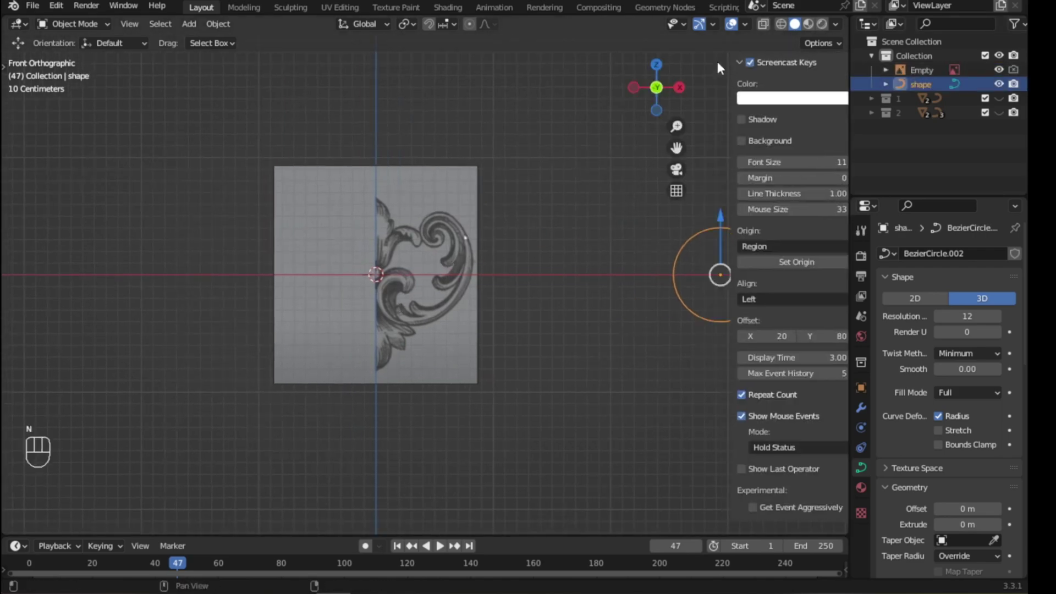
key(n)
- Add a Path curve at the world origin and scale it down in two passes, the first by 0.172
scroll(348, 304, up, 2)
key(shift+a)
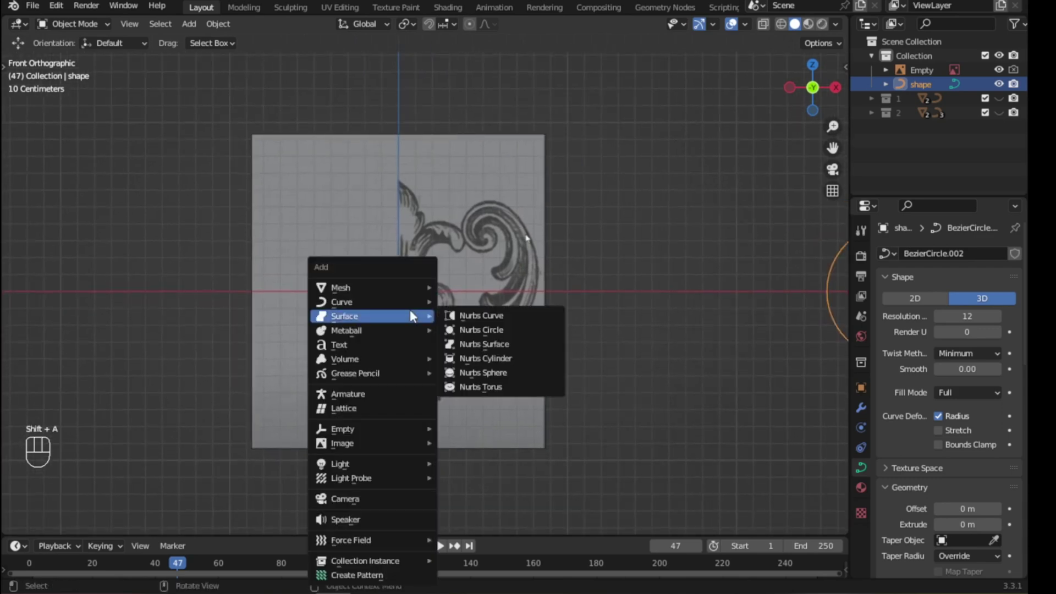
mouse_move(342, 304)
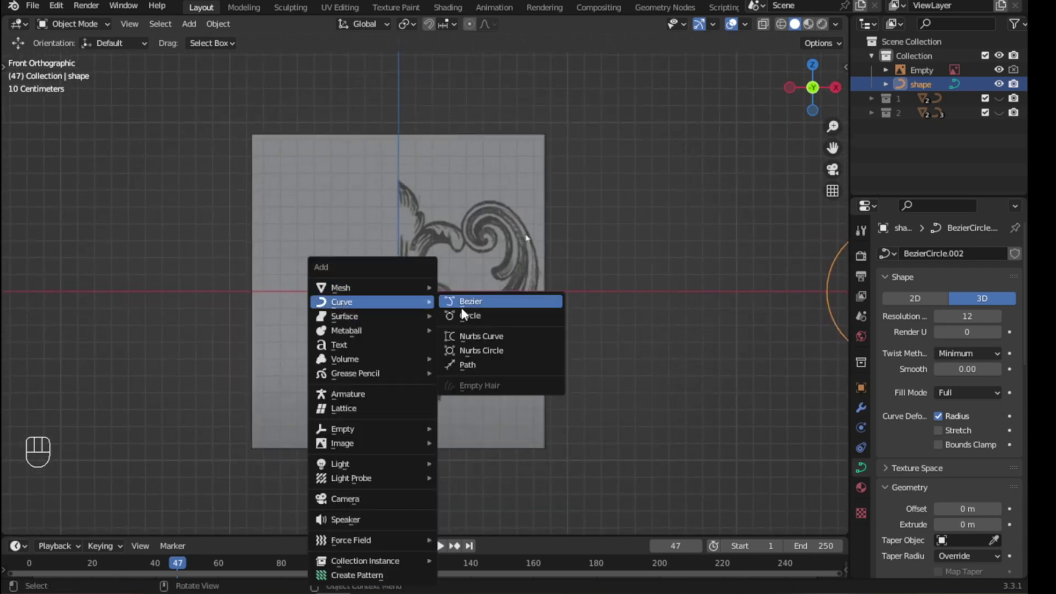
click(473, 361)
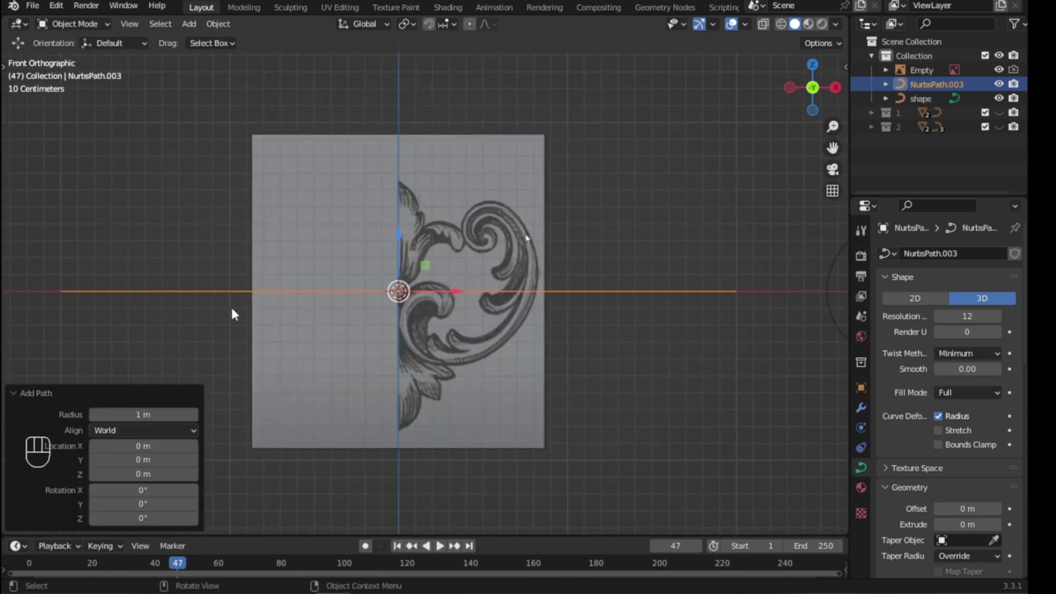
click(130, 430)
key(s)
click(449, 277)
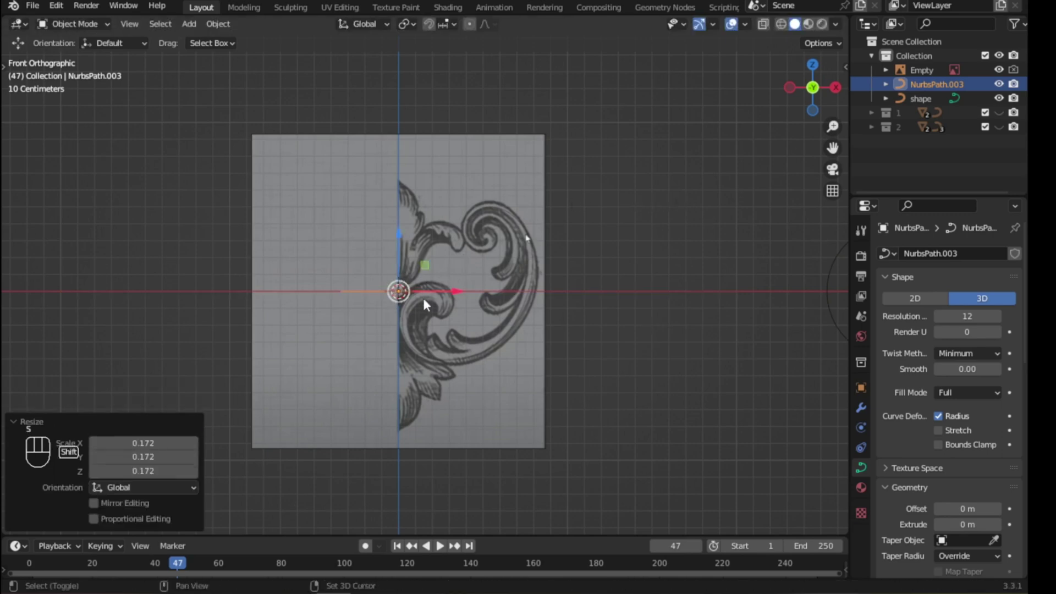
shift+middle_drag(400, 296, 346, 256)
scroll(347, 256, up, 4)
key(s)
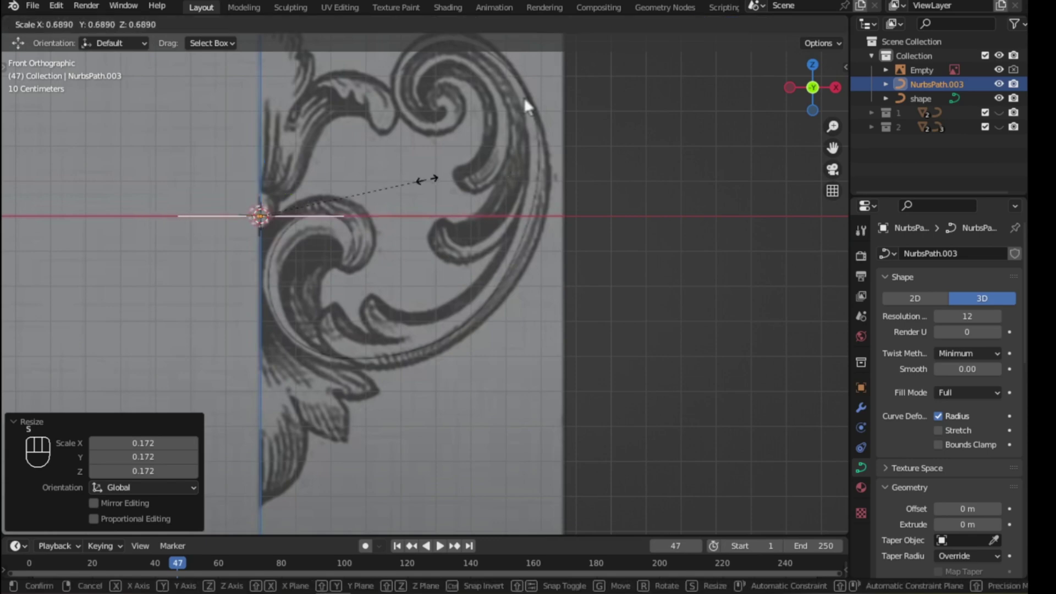
- In Edit Mode, move the whole path along X so it starts just beyond the drawing's centre line, over the lower scroll
key(Tab)
key(t)
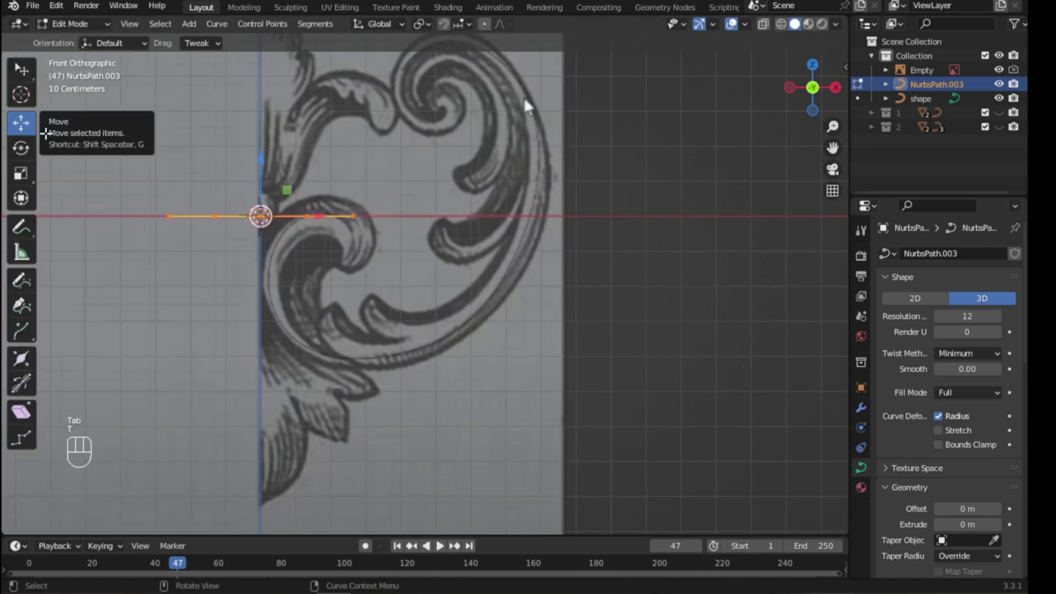
key(t)
drag(318, 216, 433, 216)
click(330, 216)
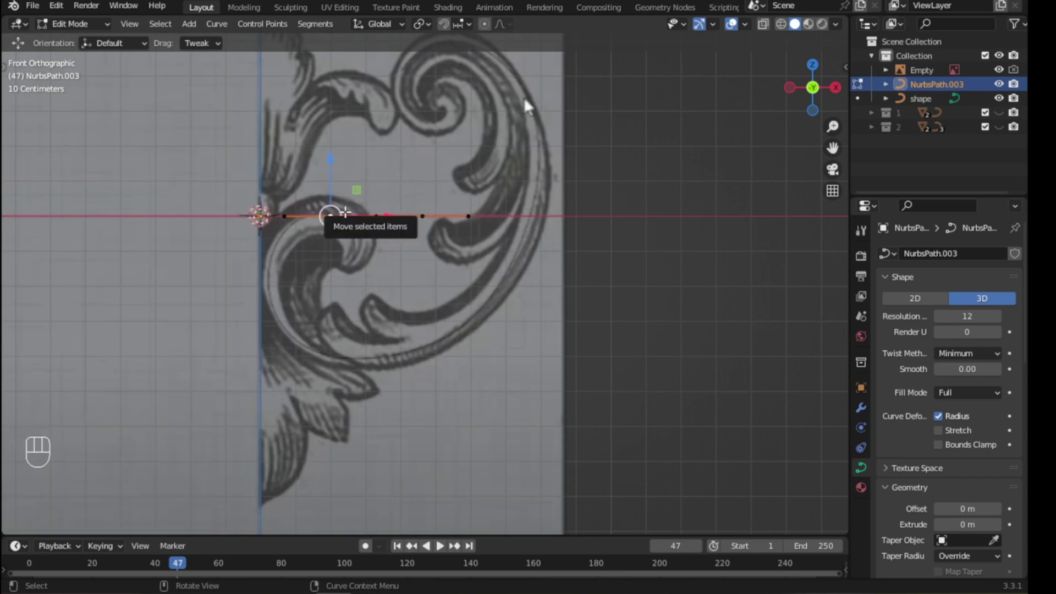
click(511, 258)
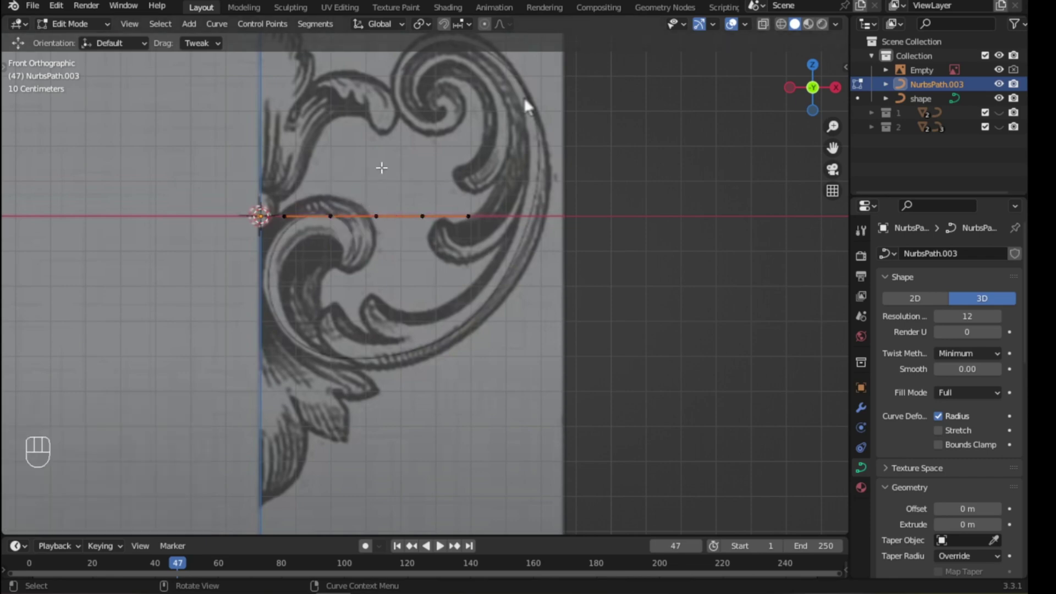
key(t)
key(t)
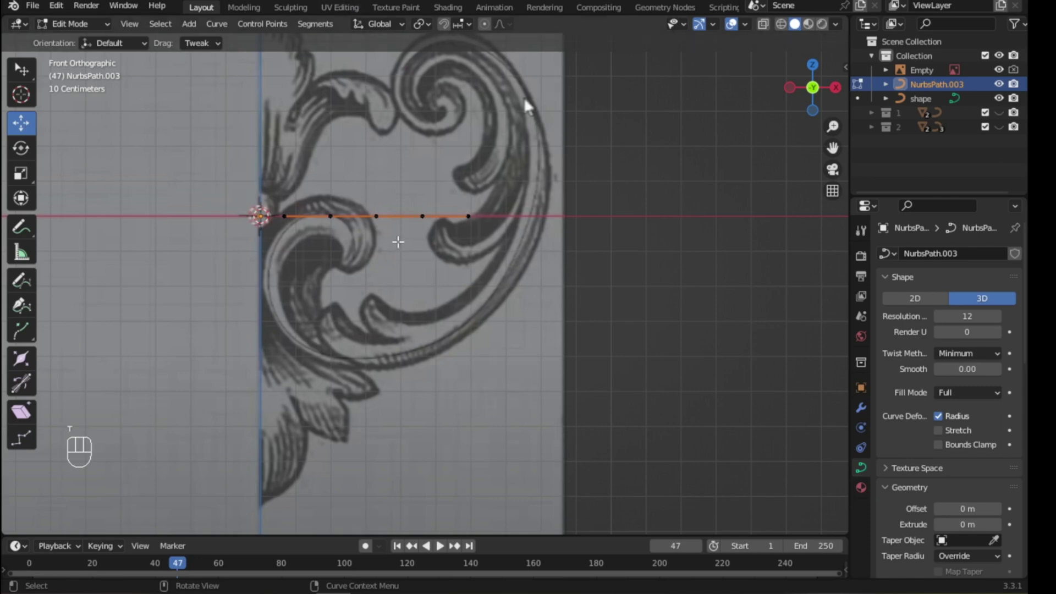
click(400, 242)
key(t)
- Move the path's second, third and fourth control points downward and outward so the curve follows the lower arc of the large scroll
click(498, 292)
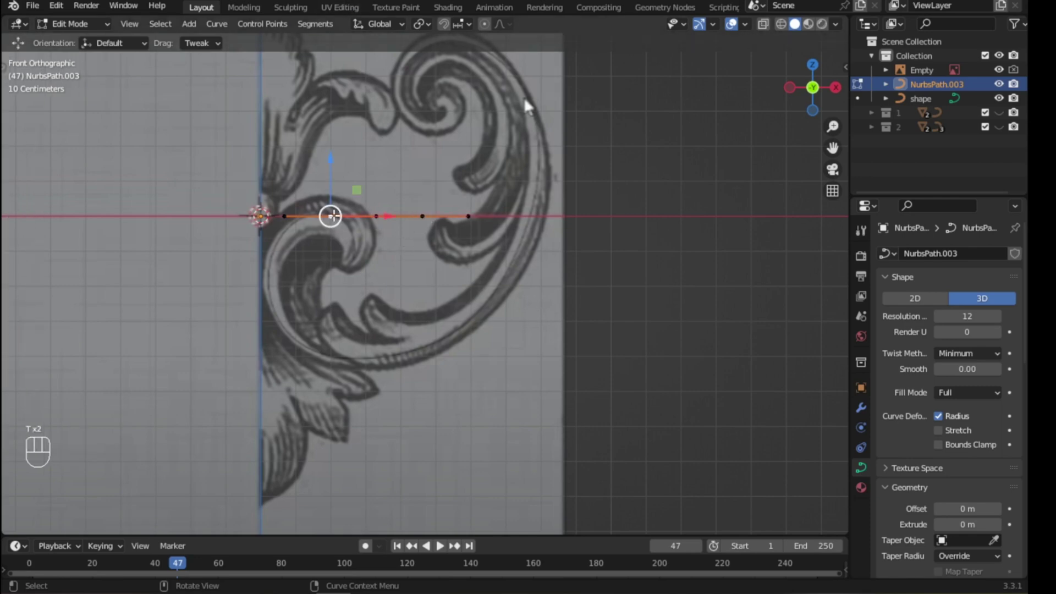
key(g)
click(319, 442)
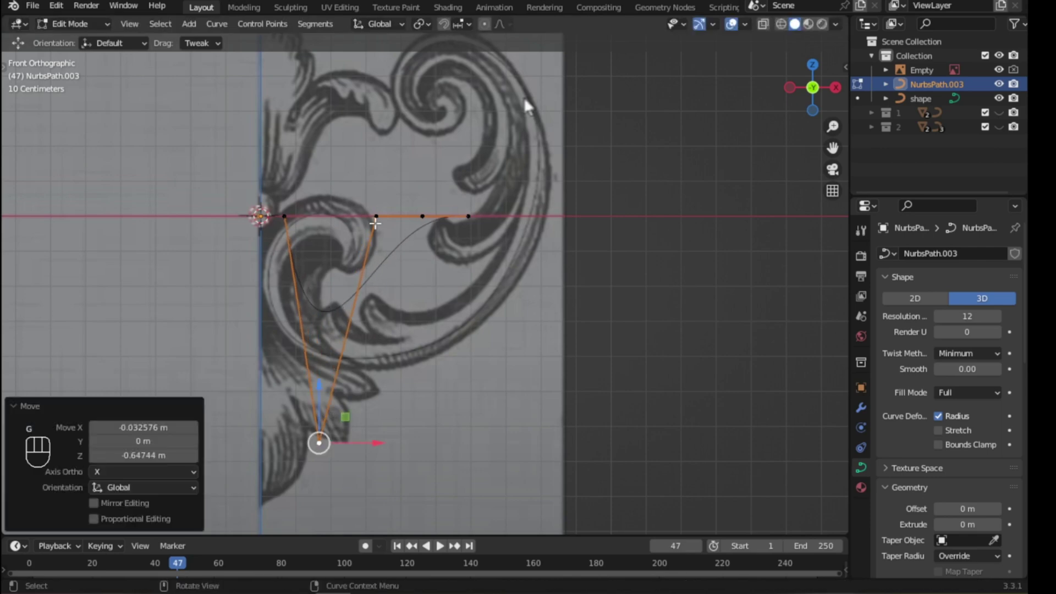
click(376, 217)
key(g)
click(455, 355)
click(423, 217)
key(g)
click(495, 271)
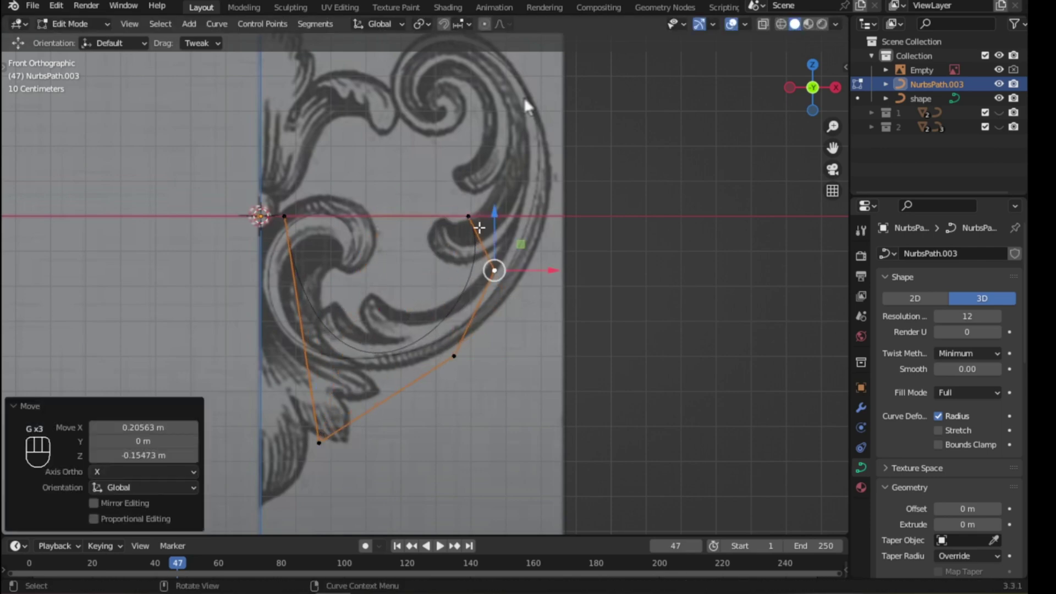
- Move the path's end point up into the right-hand stem of the drawing and push the neighbouring control point outward to the sheet's edge
click(468, 216)
key(g)
click(584, 72)
click(501, 265)
key(g)
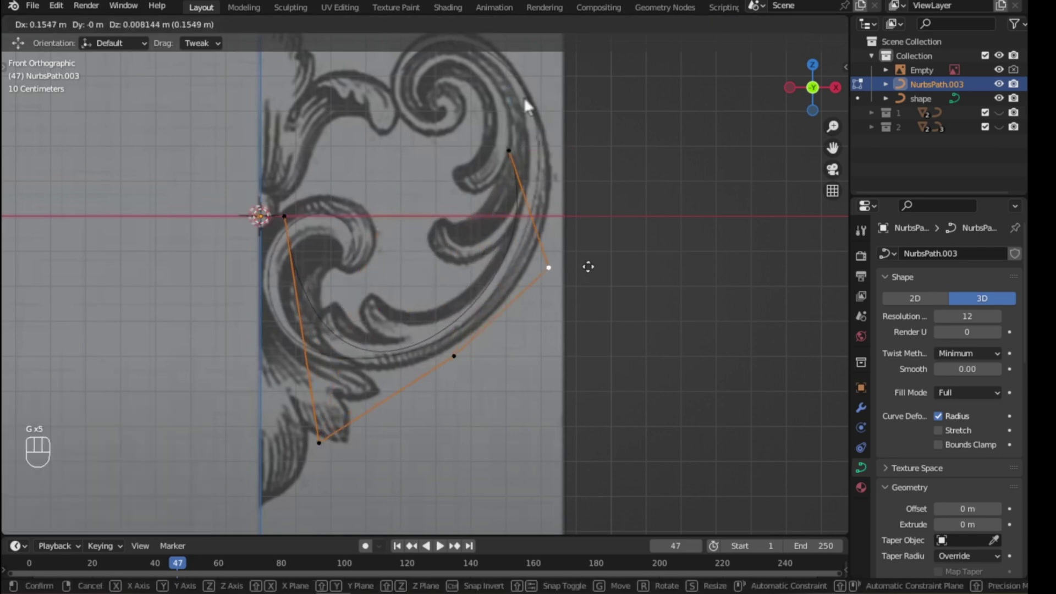
click(604, 264)
- Fine-tune the lowest control point, the start point on the lower scroll's outer edge and the upper end point to follow the drawing
click(319, 443)
key(g)
click(297, 449)
click(284, 217)
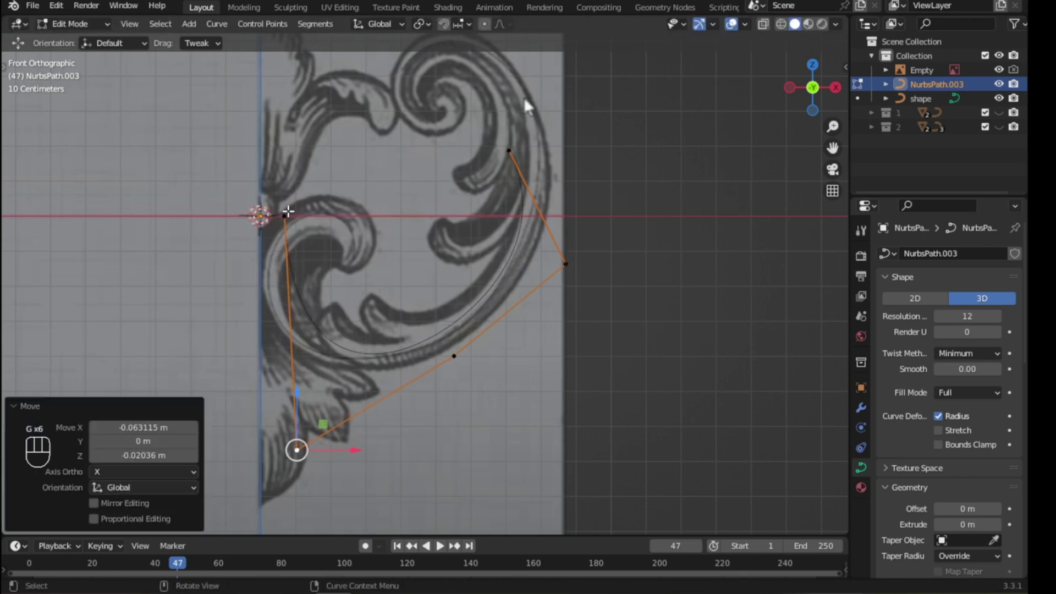
key(g)
click(271, 241)
click(509, 150)
key(g)
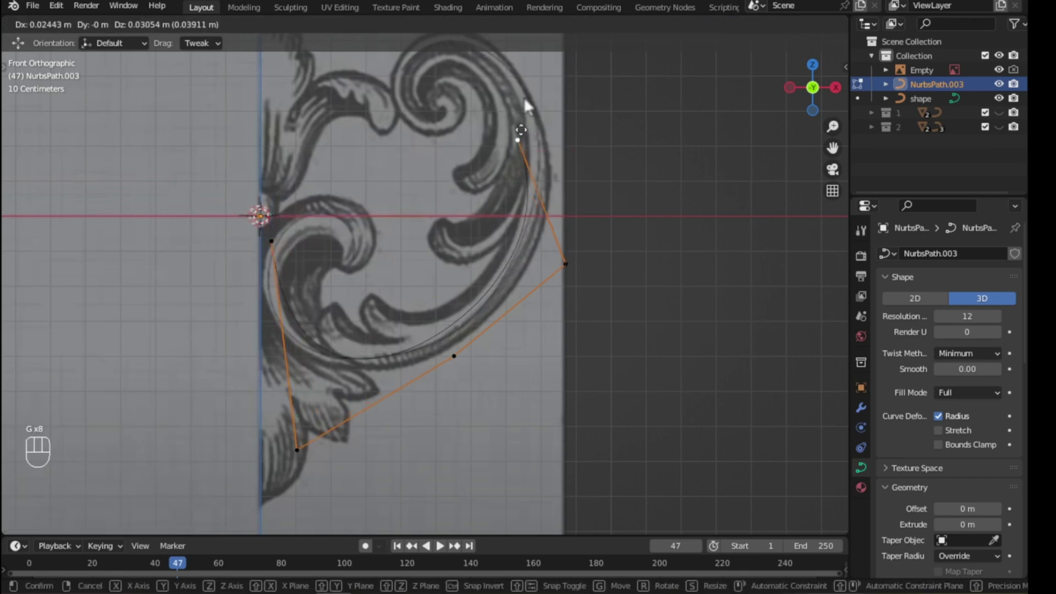
click(534, 116)
- Extrude the path's upper end into four more control points that wrap around the small upper curl to its centre
shift+middle_drag(534, 116, 506, 237)
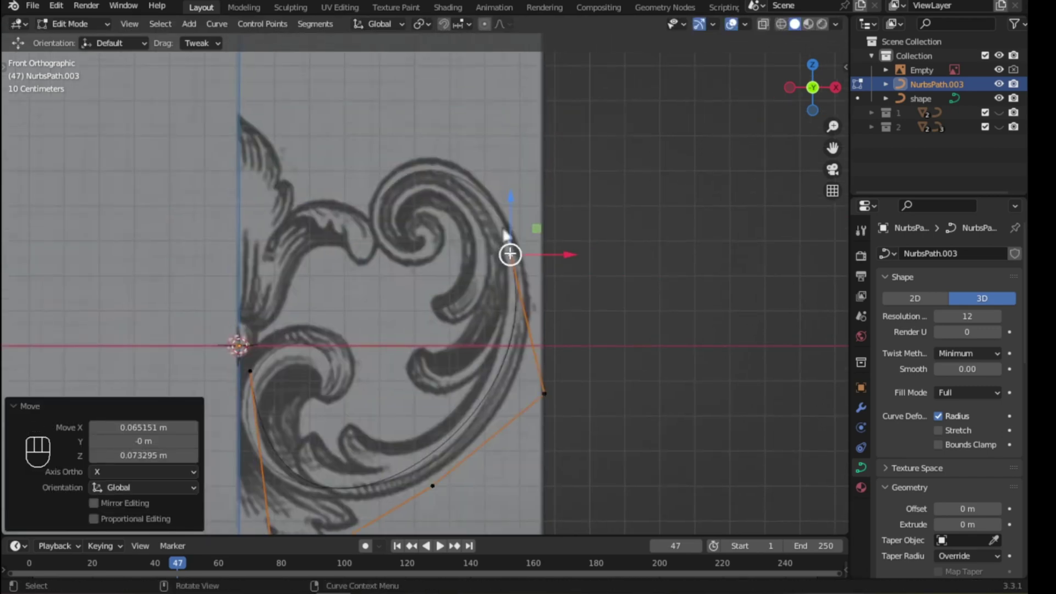
key(e)
click(445, 168)
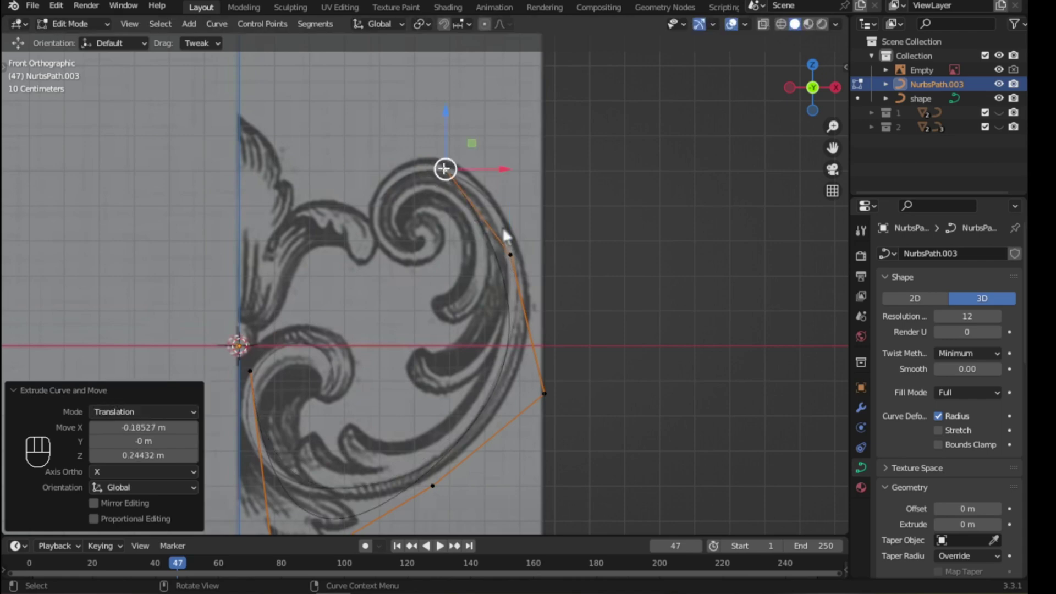
key(e)
click(362, 197)
key(e)
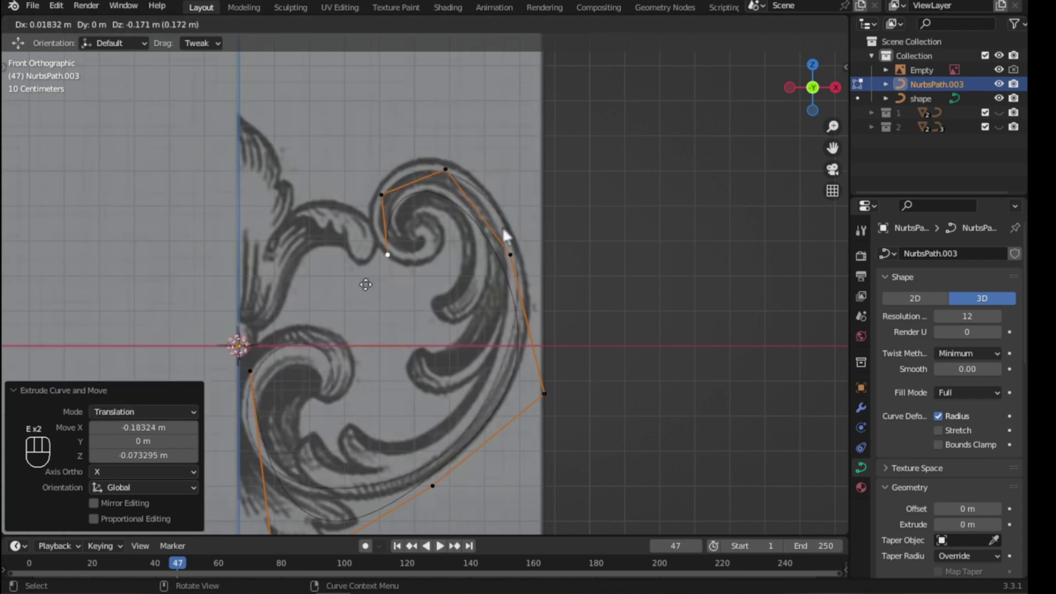
click(371, 275)
key(e)
click(408, 277)
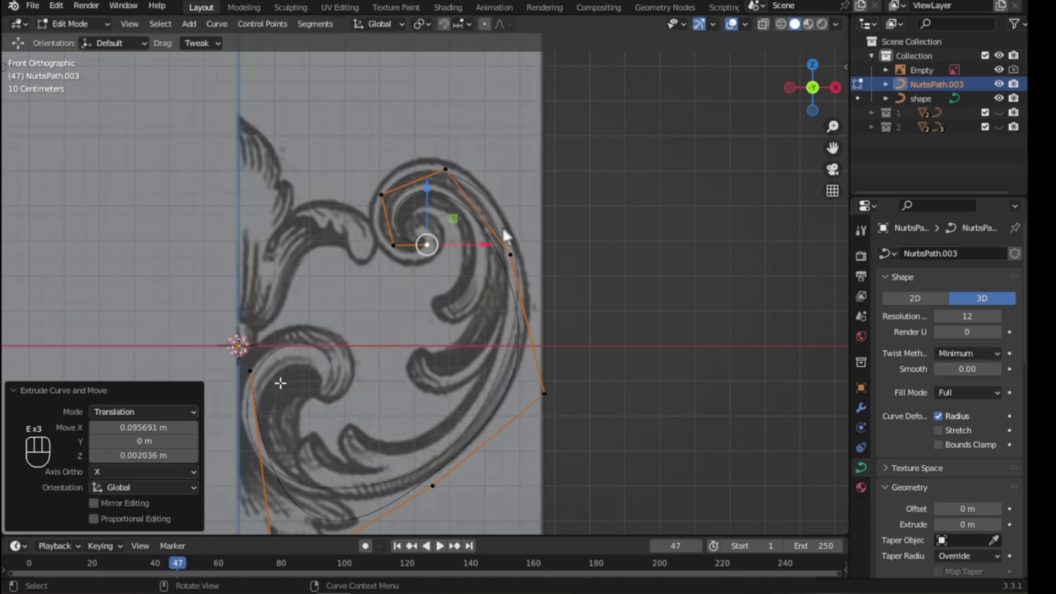
- Extrude the path's lower start point twice, over the top of the lower scroll and down to its inner tip
key(e)
click(287, 339)
key(e)
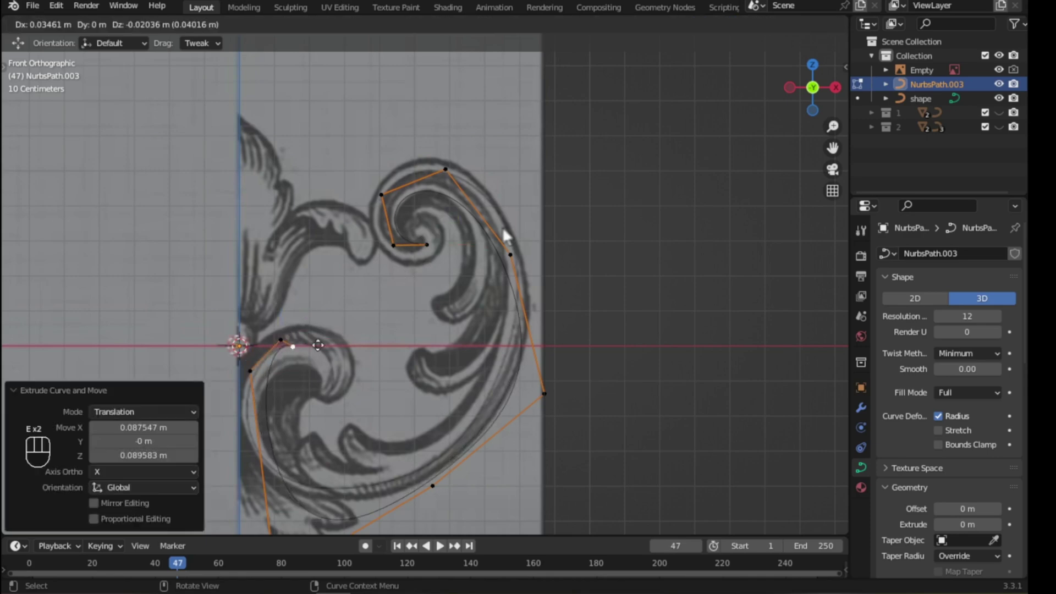
click(359, 388)
click(285, 340)
key(e)
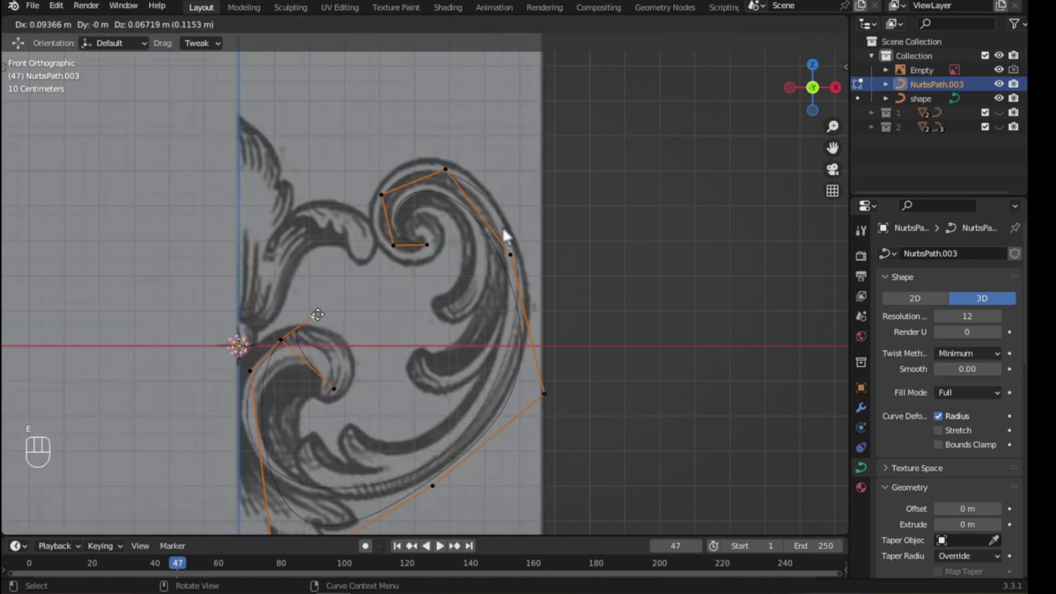
right_click(317, 315)
key(ctrl+z)
- Move the control point above the lower scroll up and outward, and pull the former start point out past the centre line
key(g)
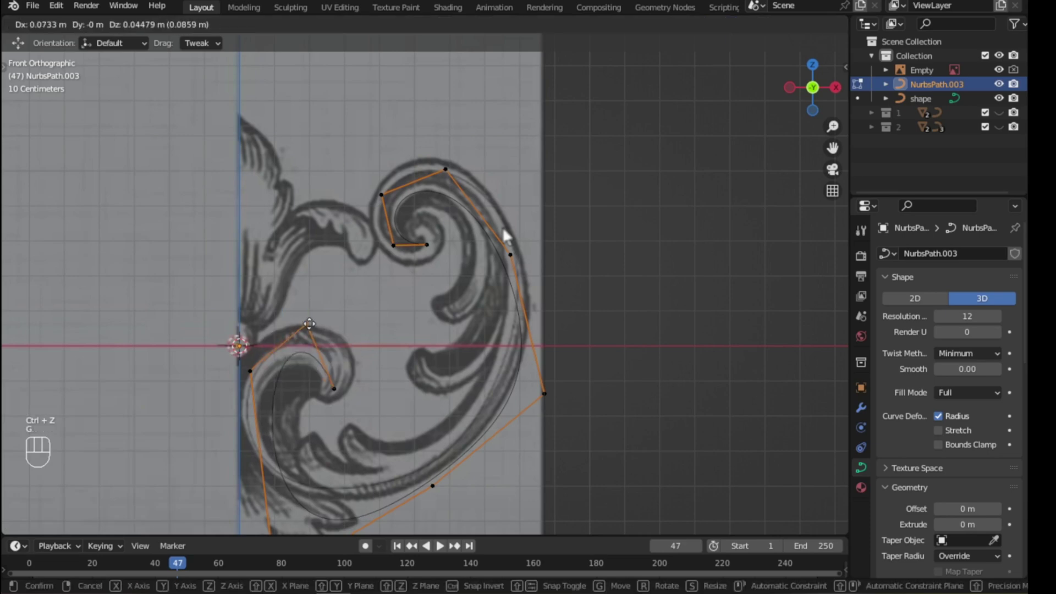
click(295, 309)
click(251, 371)
key(g)
click(207, 355)
- Raise the lowest control point toward the scroll's lower arc and shift the point above the lower scroll outward, over its inner tip
scroll(300, 426, down, 1)
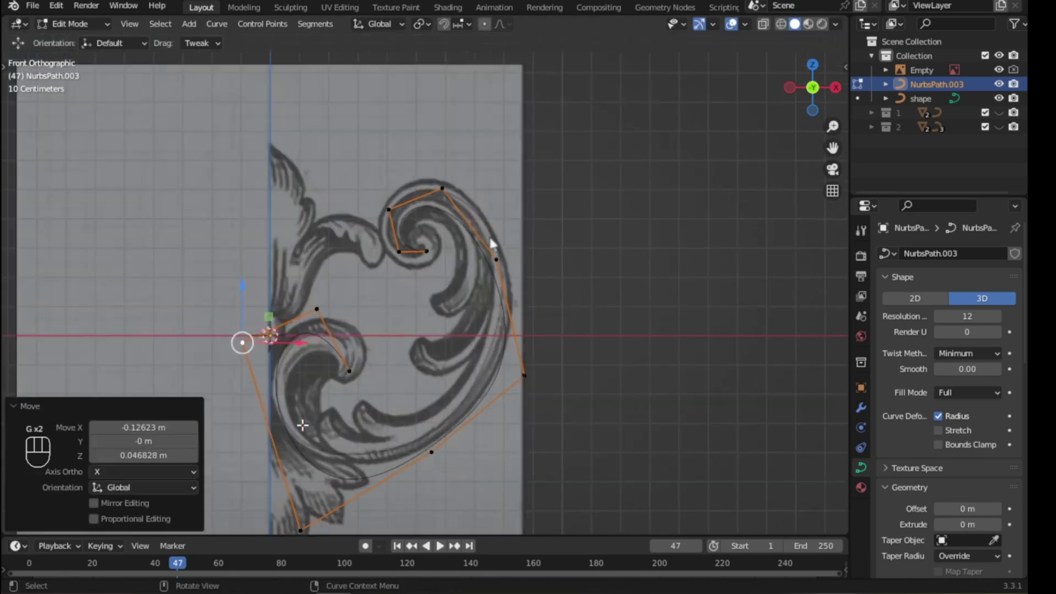
shift+middle_drag(302, 427, 301, 379)
click(300, 481)
key(g)
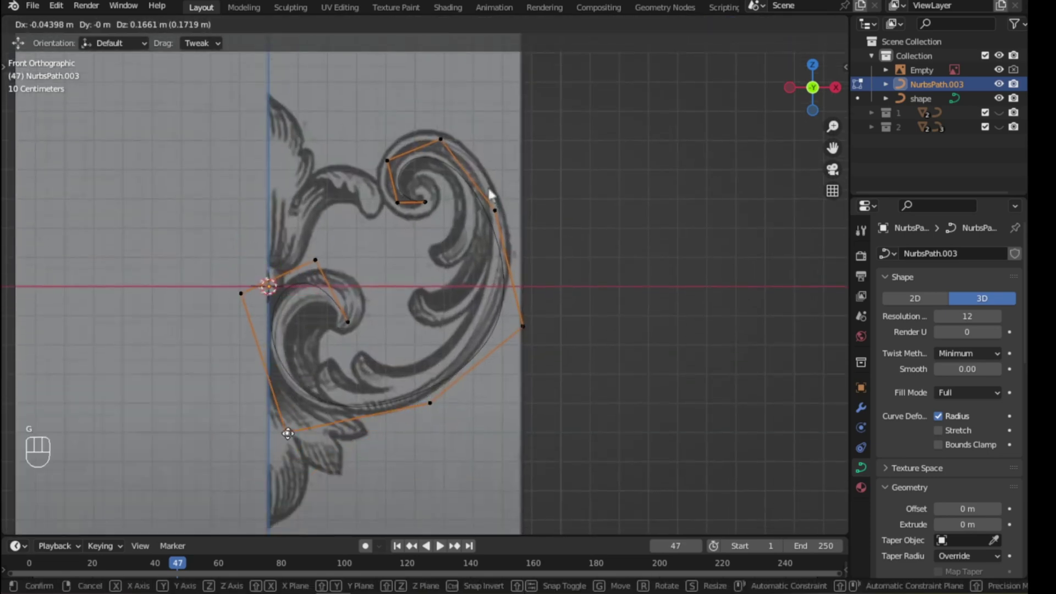
click(288, 434)
click(315, 260)
key(g)
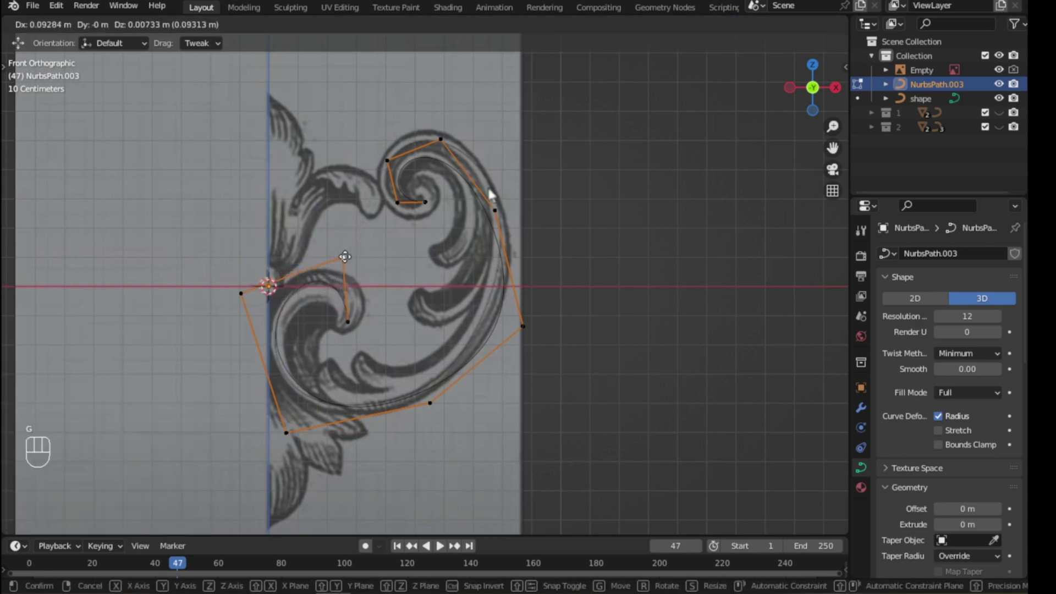
click(345, 257)
- Pull the two control points on the lower outer arc slightly inward to match the drawing, and return to Object Mode
click(523, 326)
key(g)
click(510, 323)
click(430, 403)
key(g)
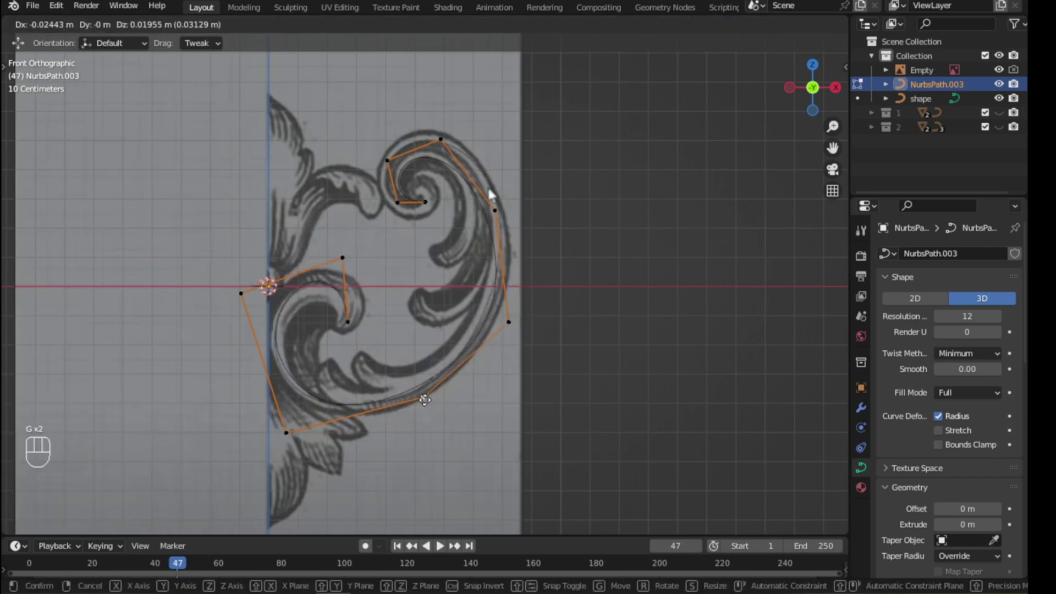
click(424, 400)
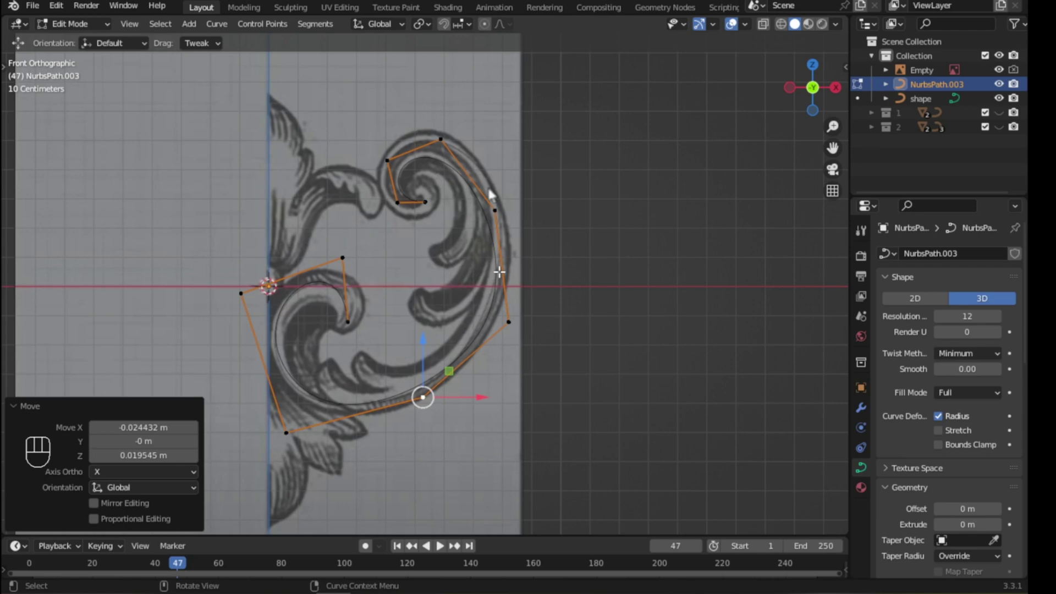
key(Tab)
- Widen the properties area and set the path's bevel type to Object
drag(850, 258, 640, 256)
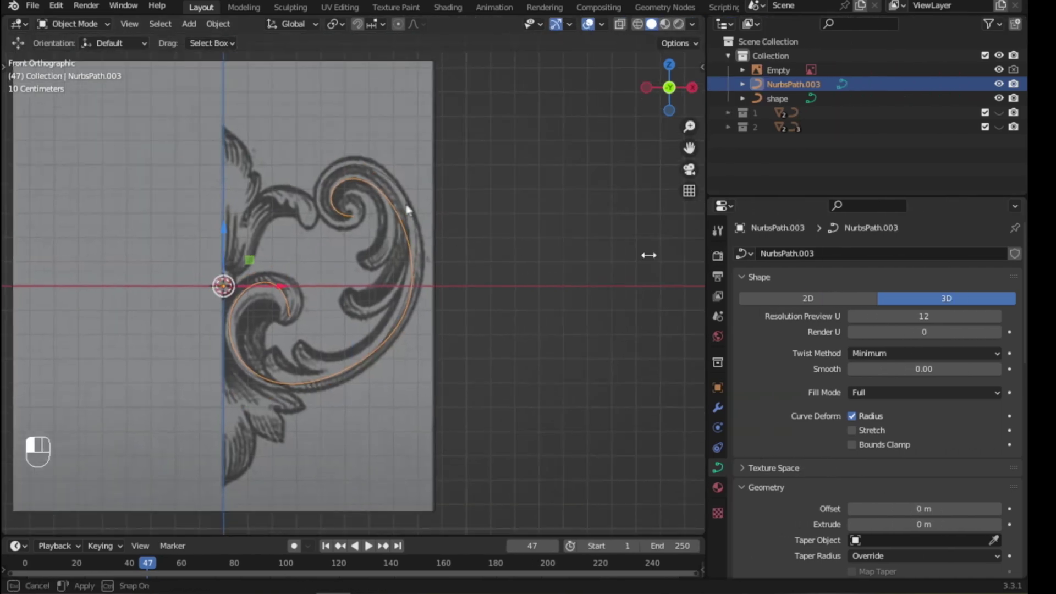
scroll(889, 447, down, 12)
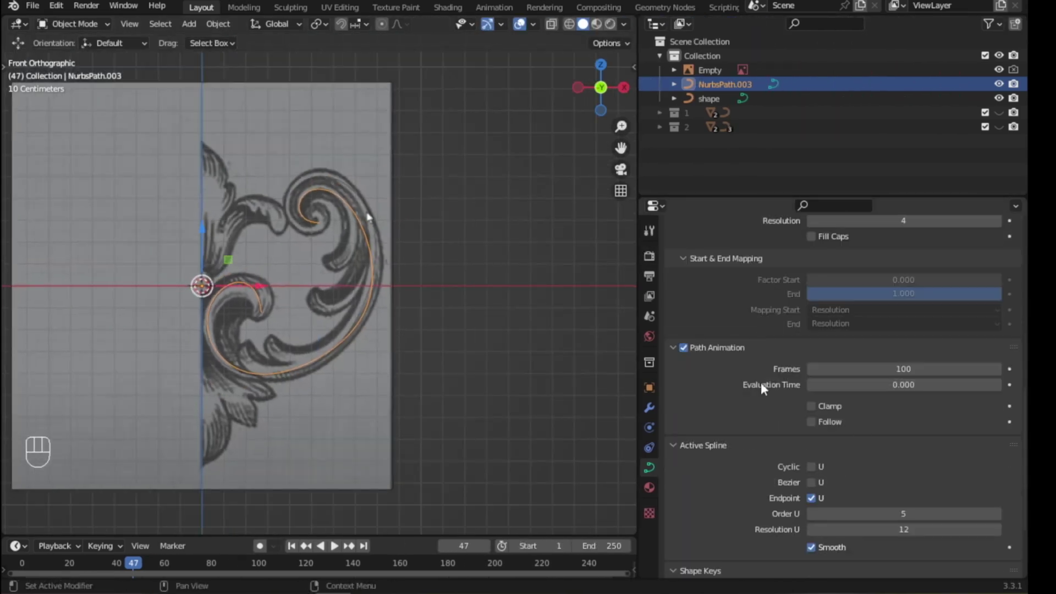
scroll(850, 384, up, 3)
scroll(851, 385, down, 1)
scroll(851, 382, up, 3)
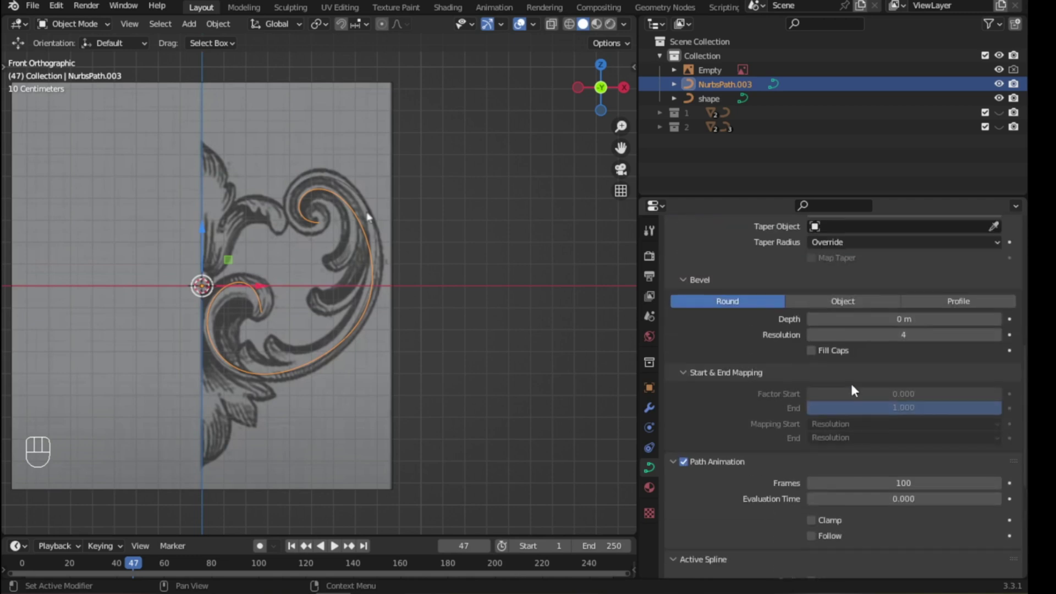
scroll(851, 381, down, 9)
scroll(764, 429, up, 4)
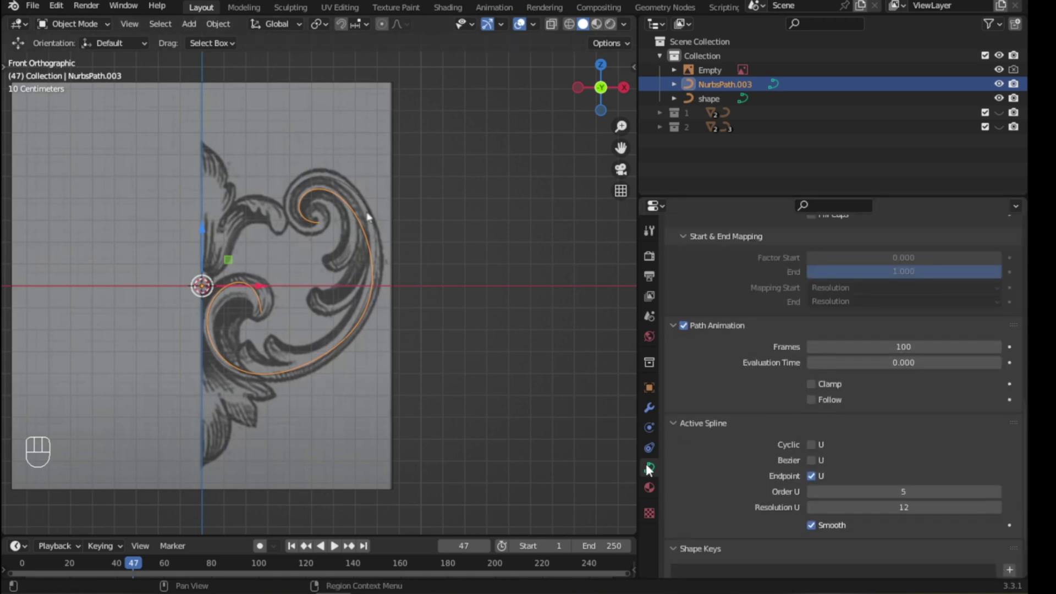
scroll(797, 430, up, 9)
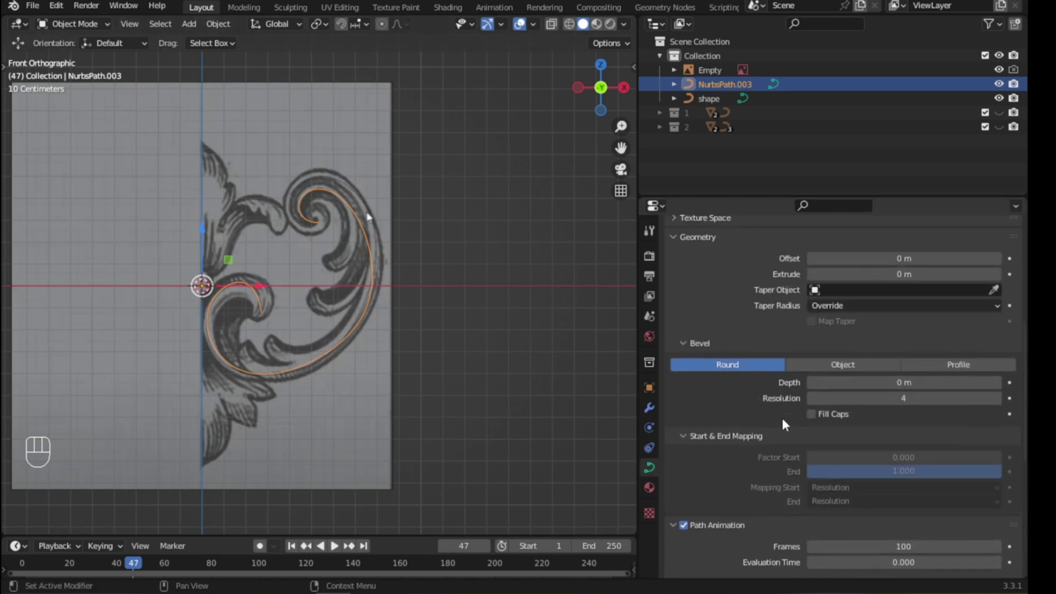
scroll(777, 411, up, 8)
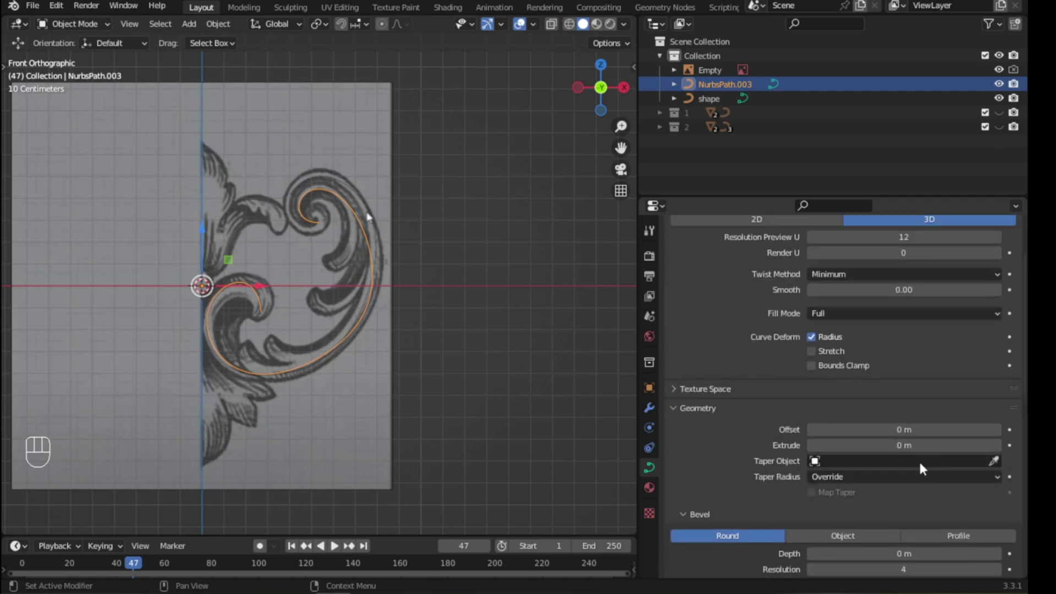
click(869, 535)
scroll(911, 462, down, 4)
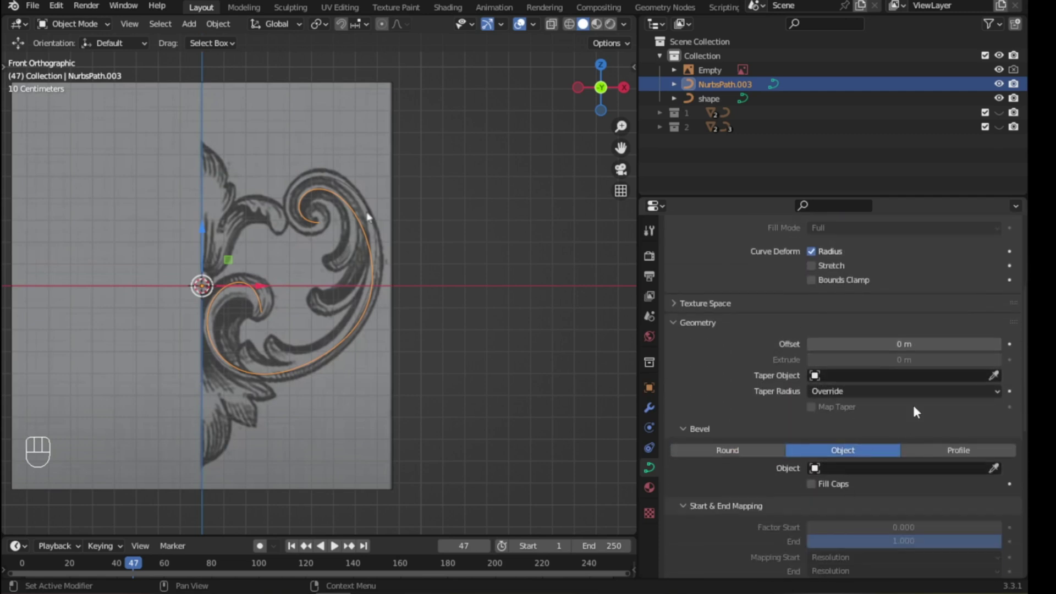
click(718, 449)
click(845, 452)
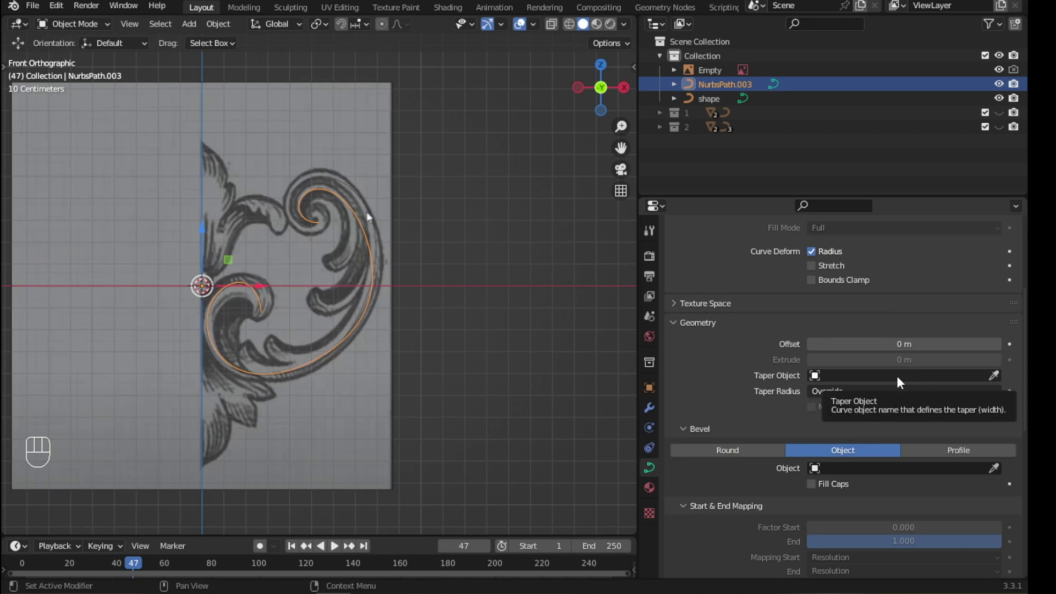
- Collapse the curve data sections below the bevel settings and assign the shape curve as the path's bevel object
scroll(792, 471, down, 4)
click(681, 422)
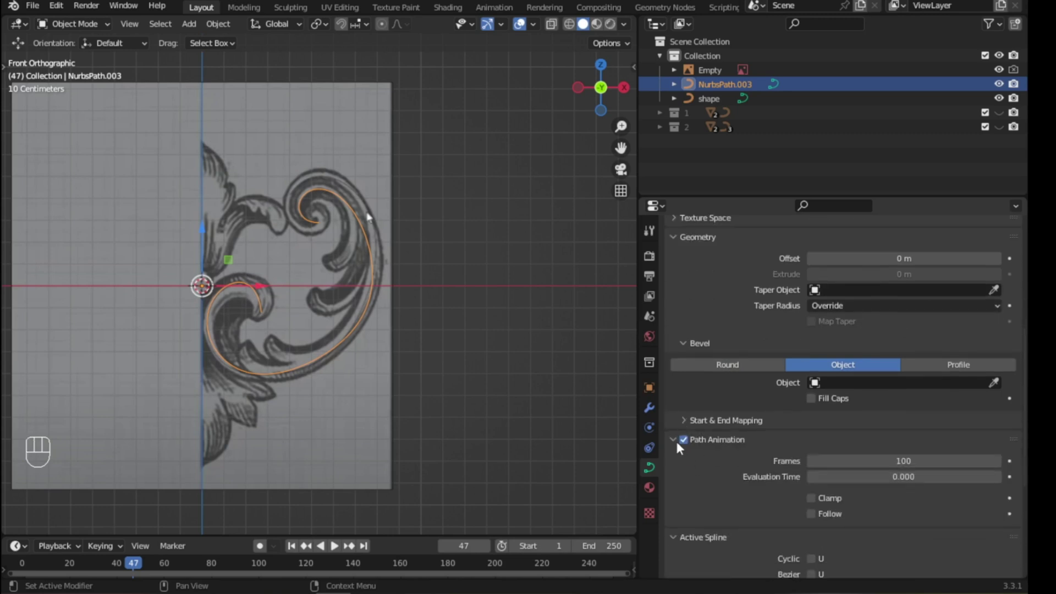
click(676, 440)
click(759, 466)
click(669, 476)
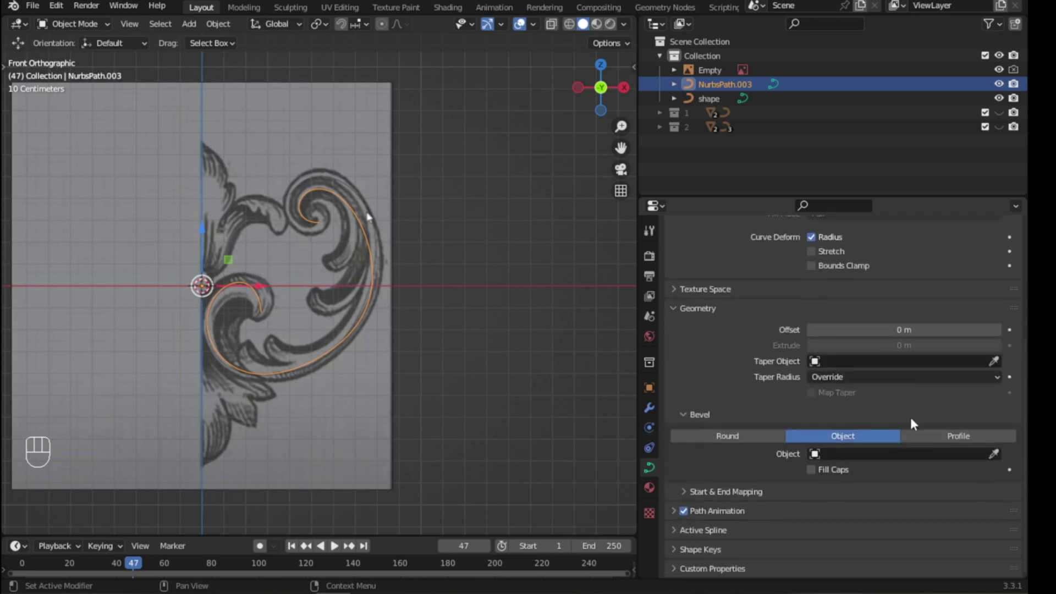
click(879, 460)
click(829, 366)
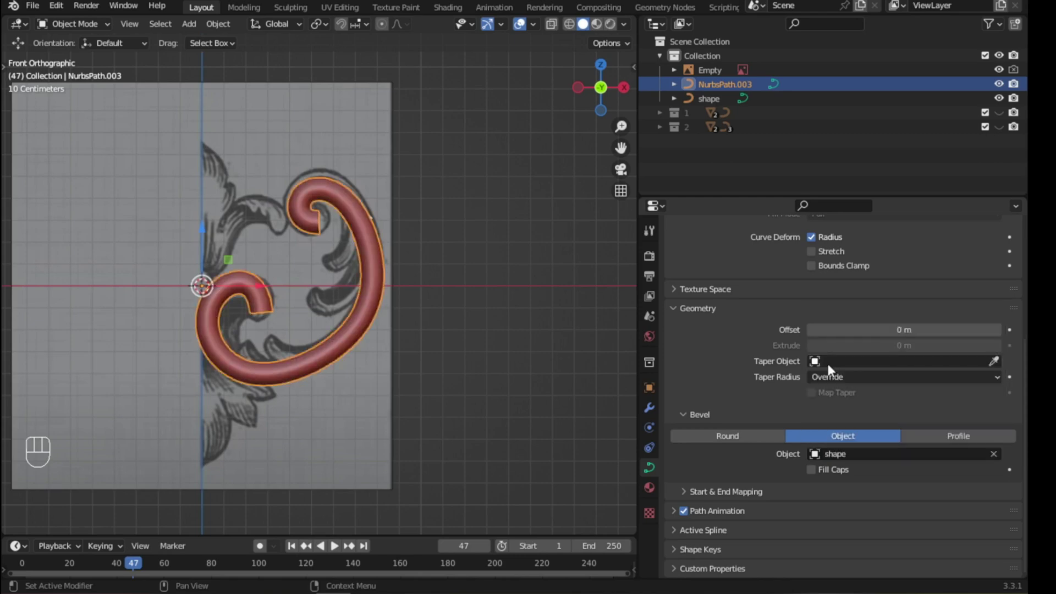
- Edit the shape circle and move its outer control point inward along X to about the circle's centre, checking the path's profile
shift+middle_drag(467, 368, 374, 378)
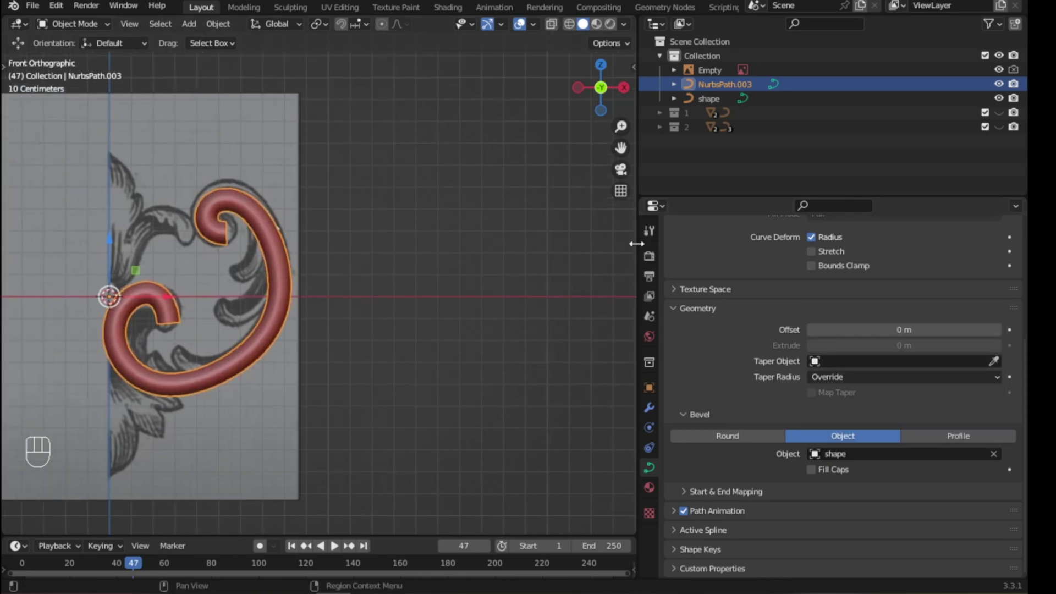
drag(636, 243, 771, 239)
scroll(619, 297, down, 2)
shift+middle_drag(603, 298, 493, 295)
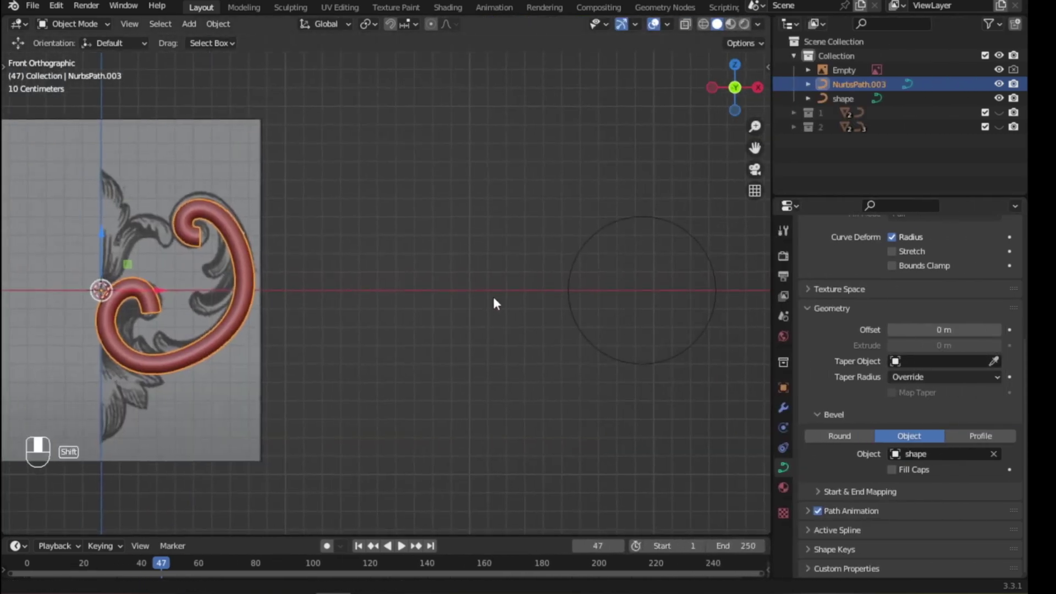
click(643, 274)
key(Tab)
shift+middle_drag(746, 289, 602, 300)
click(603, 300)
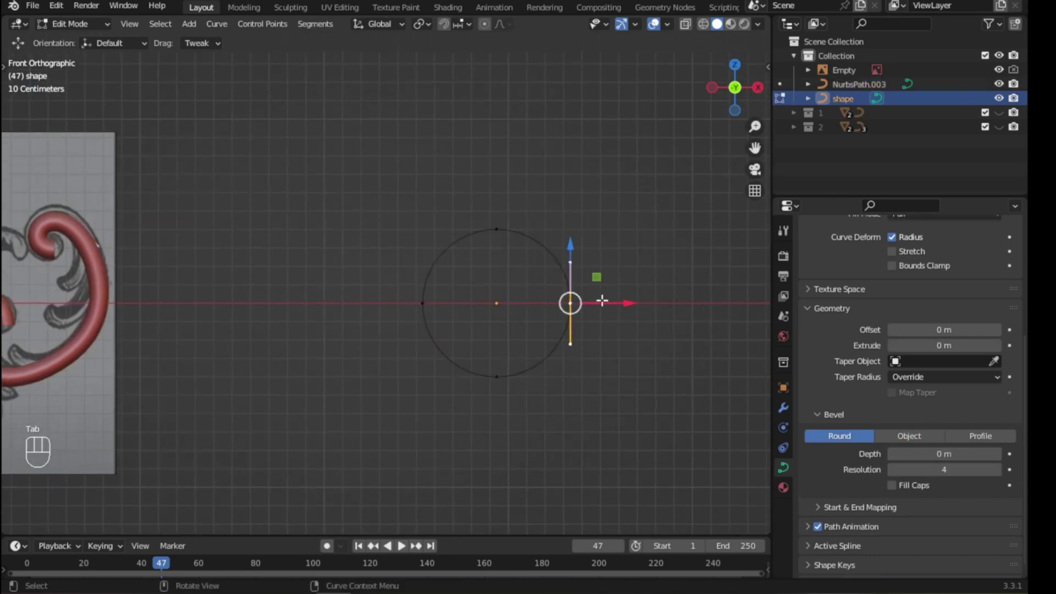
drag(603, 300, 546, 301)
middle_drag(52, 355, 353, 308)
key(KP_1)
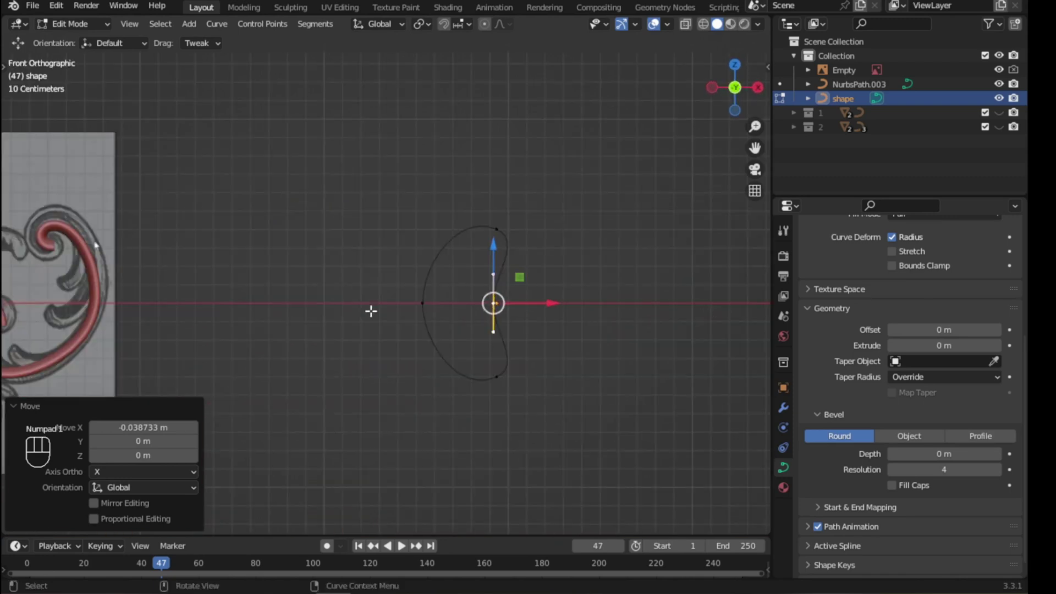
- Subdivide the shape's upper segment between the top point and the pushed-in middle point
scroll(544, 257, up, 3)
click(573, 185)
shift+click(572, 317)
right_click(491, 245)
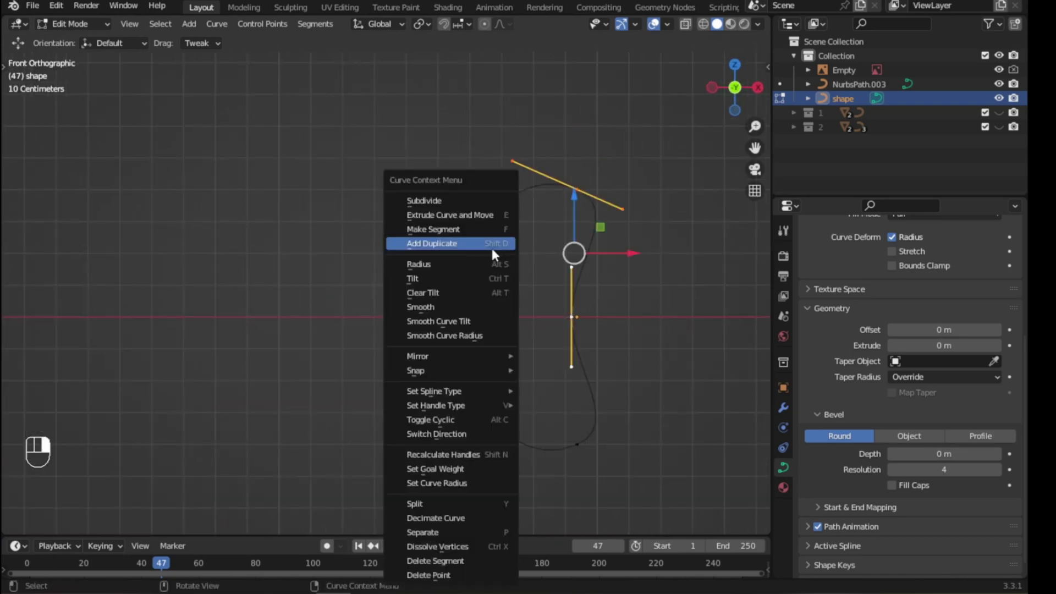
click(432, 205)
- Subdivide the matching lower segment of the shape and move both new points inward along X to form two grooves
click(576, 319)
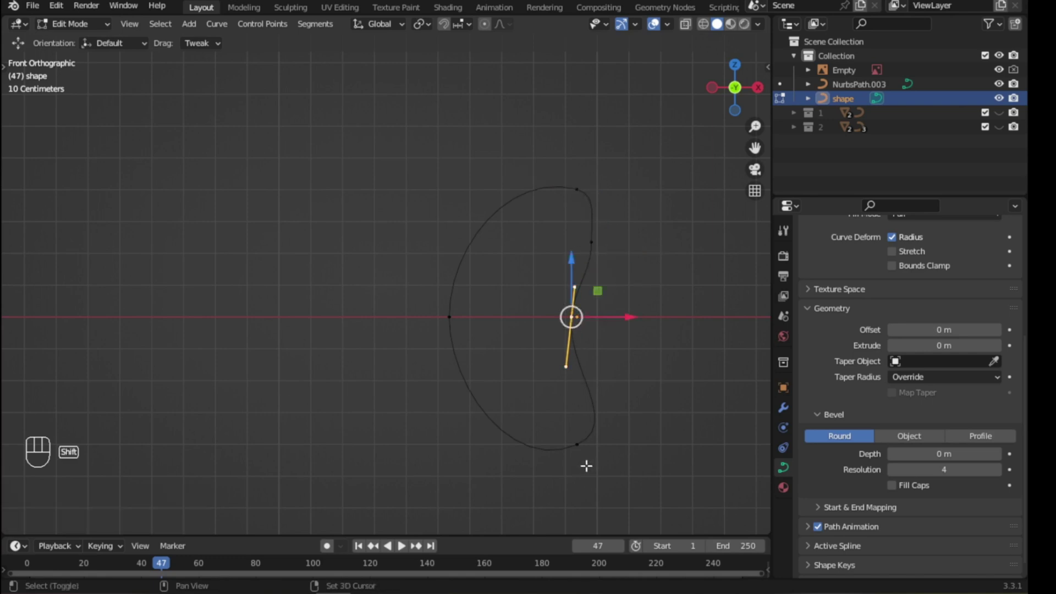
shift+click(577, 445)
right_click(427, 280)
click(337, 215)
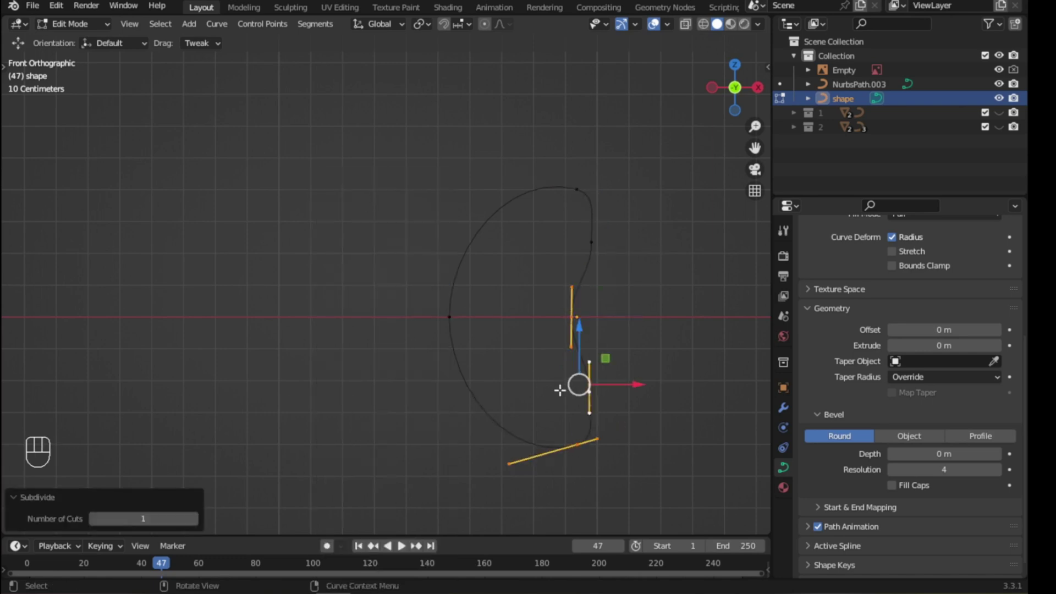
shift+click(591, 243)
drag(630, 312, 569, 311)
- Move the shape's middle control point outward along X by about 0.1 m and lengthen its handles to round the central ridge
click(575, 317)
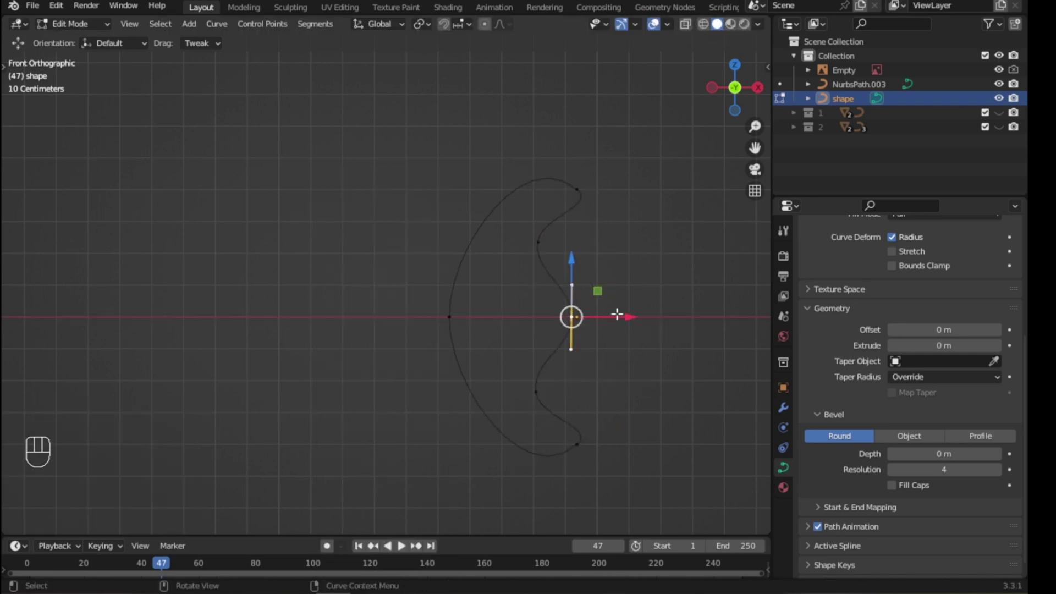
drag(633, 317, 660, 318)
key(s)
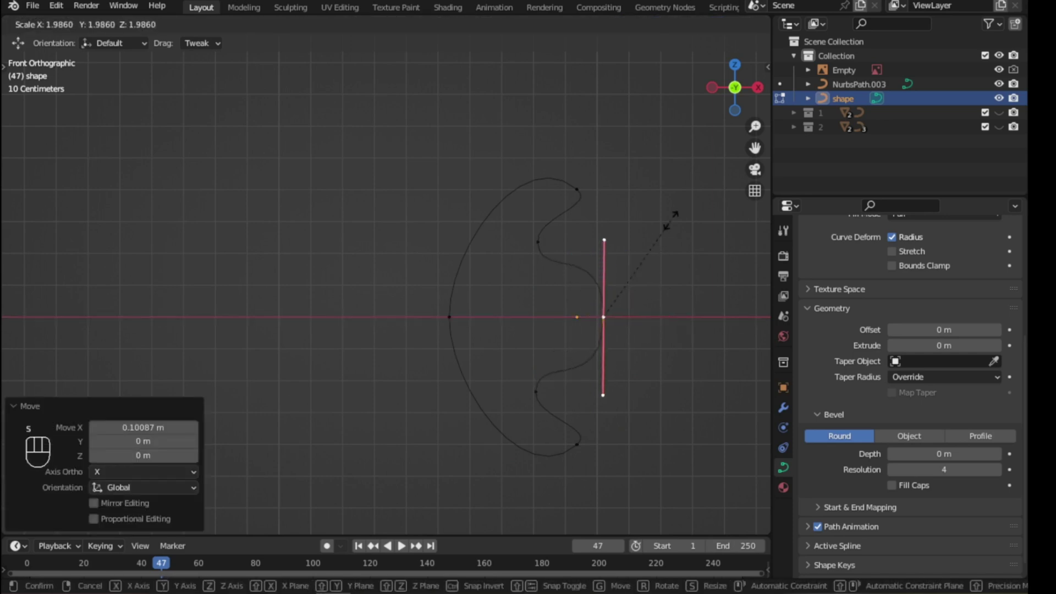
click(649, 262)
click(538, 242)
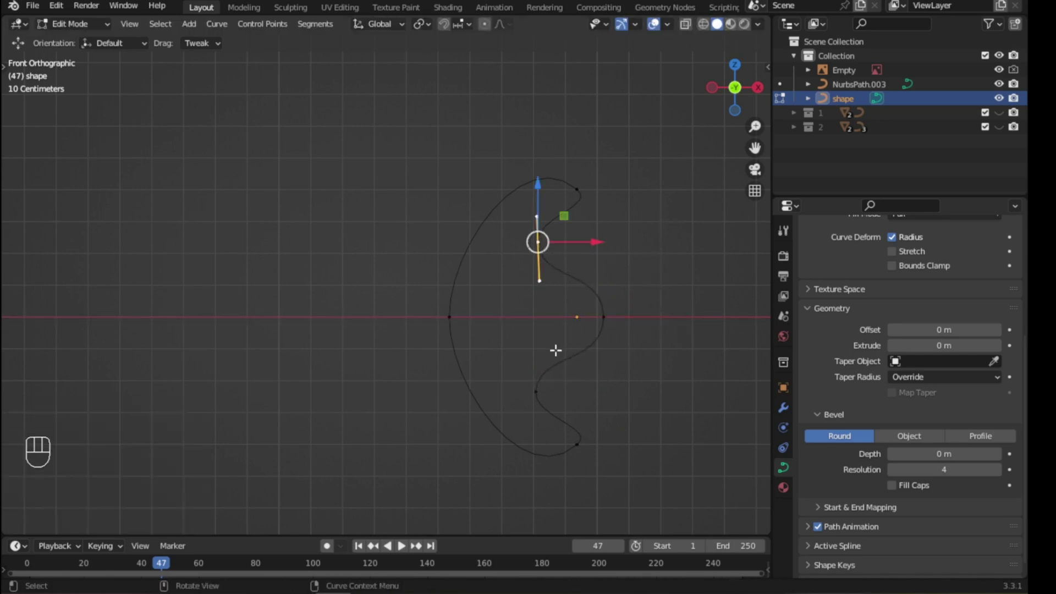
shift+click(536, 392)
drag(537, 276, 534, 296)
key(ctrl+z)
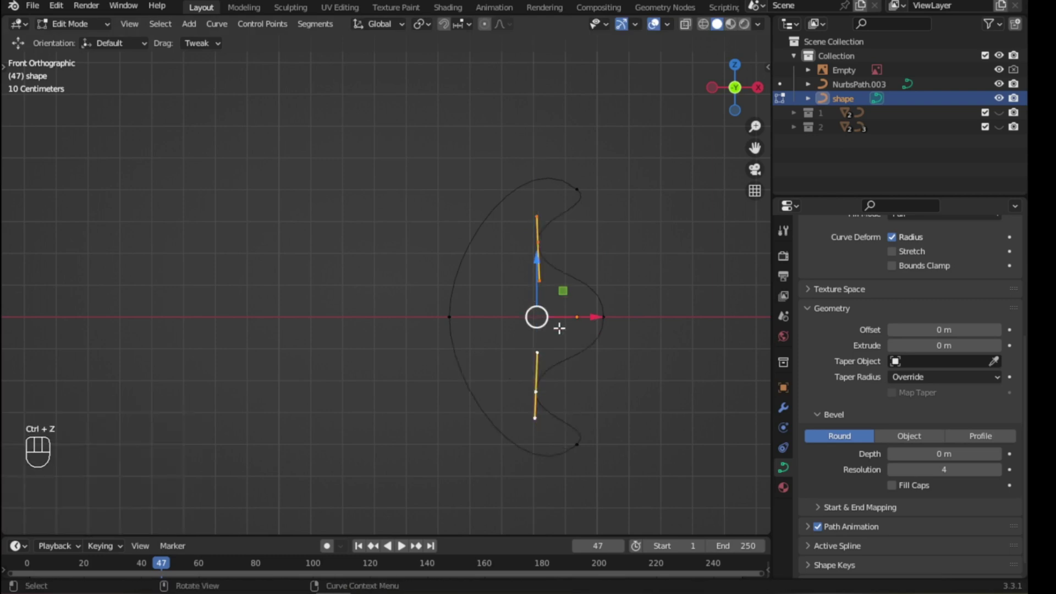
- Fine-tune the two groove points of the shape individually along Z, nudging the upper one slightly upward
click(569, 266)
click(539, 391)
mouse_move(536, 341)
mouse_down()
mouse_move(536, 351)
mouse_move(533, 342)
mouse_up()
click(538, 241)
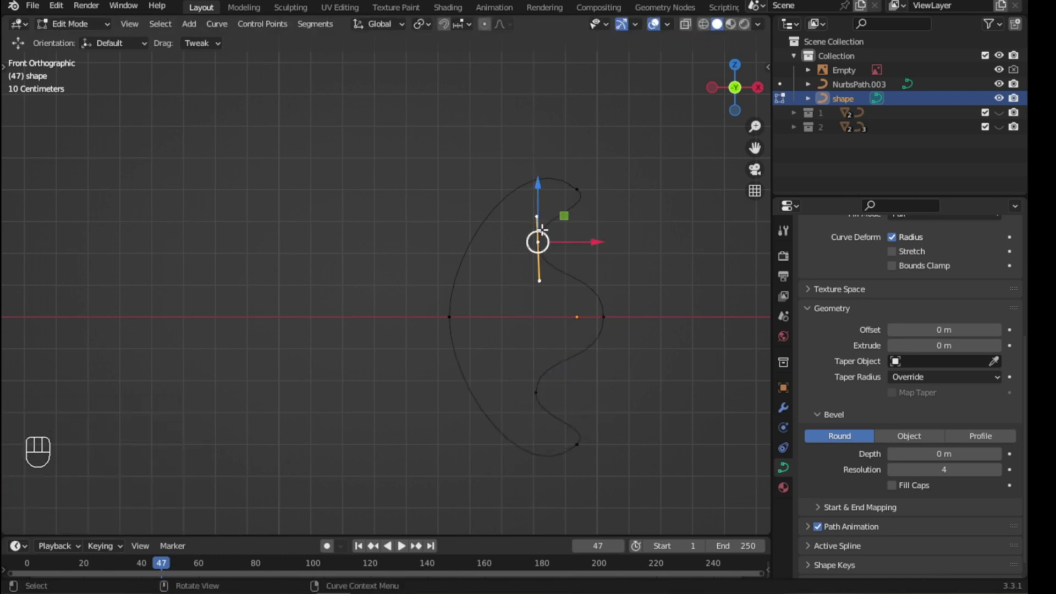
drag(537, 208, 538, 205)
- Select all points of the shape, rotate them by about -33.6°, and check the resulting profile on the scroll
scroll(518, 281, down, 1)
key(ctrl+a)
key(a)
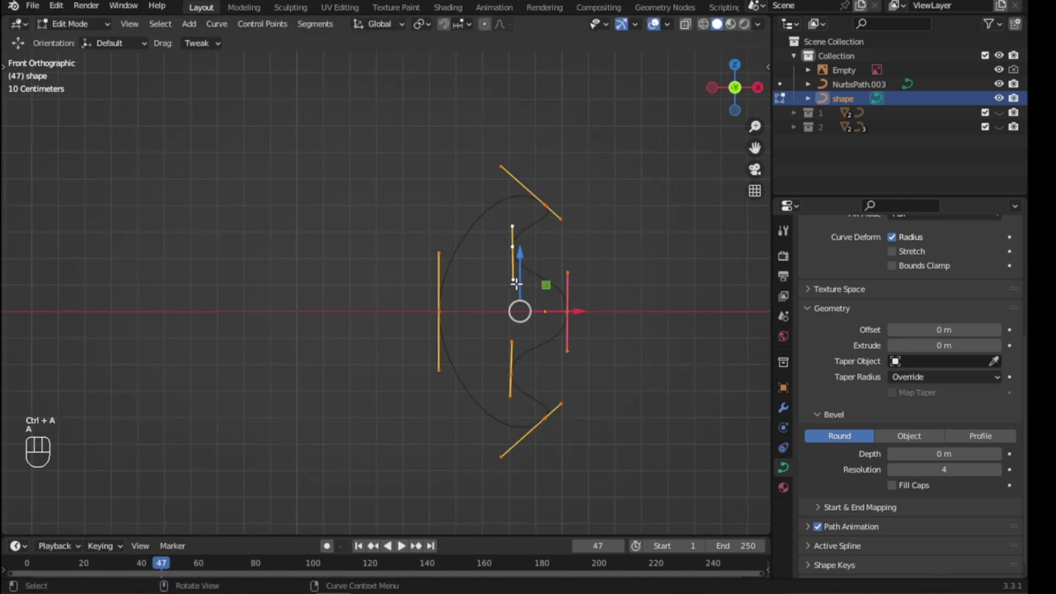
scroll(255, 331, down, 1)
key(r)
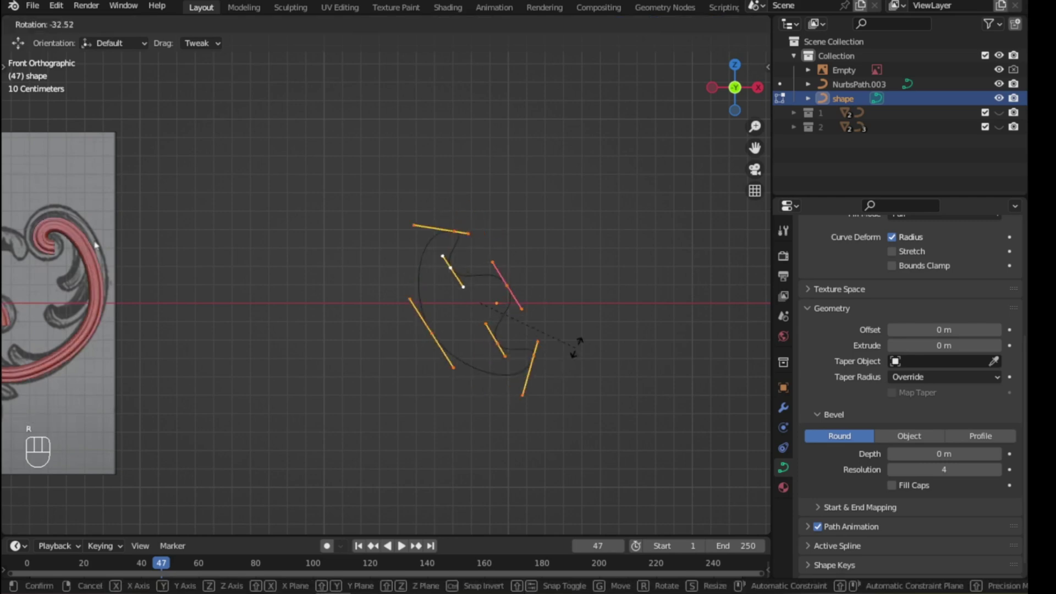
click(580, 342)
scroll(302, 316, up, 6)
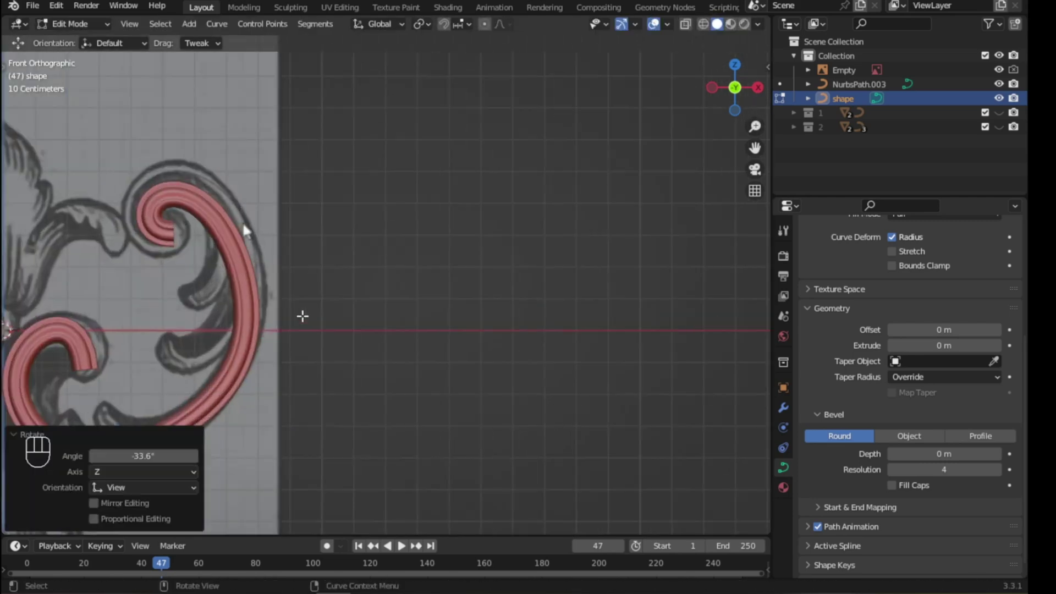
middle_drag(235, 349, 274, 303)
scroll(532, 361, down, 3)
key(KP_1)
scroll(554, 363, down, 3)
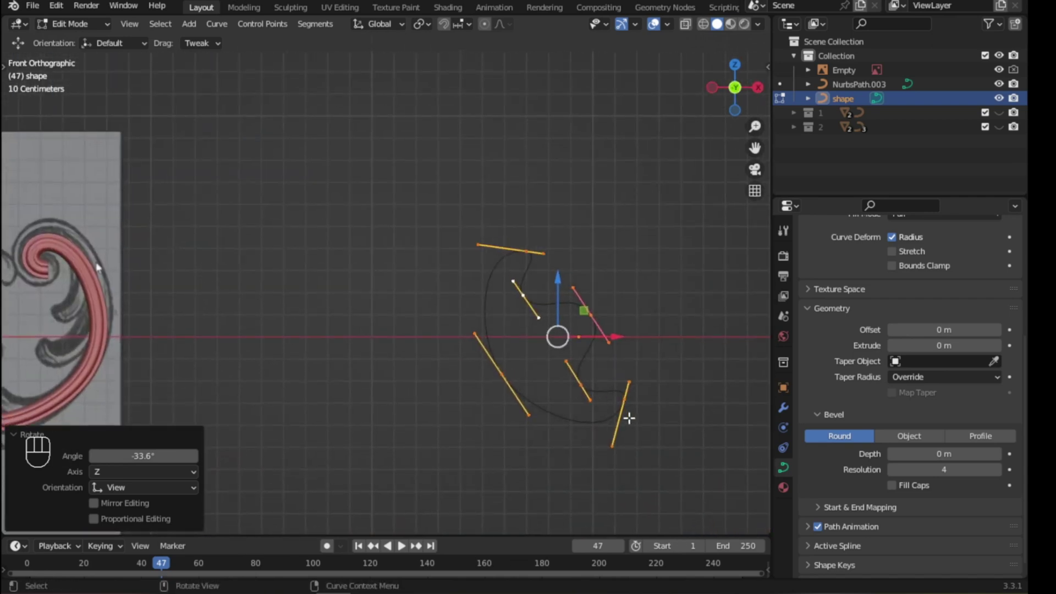
- Rotate the shape's points by another -10.5°, inspect the scroll in perspective, then finish editing and save the file
key(r)
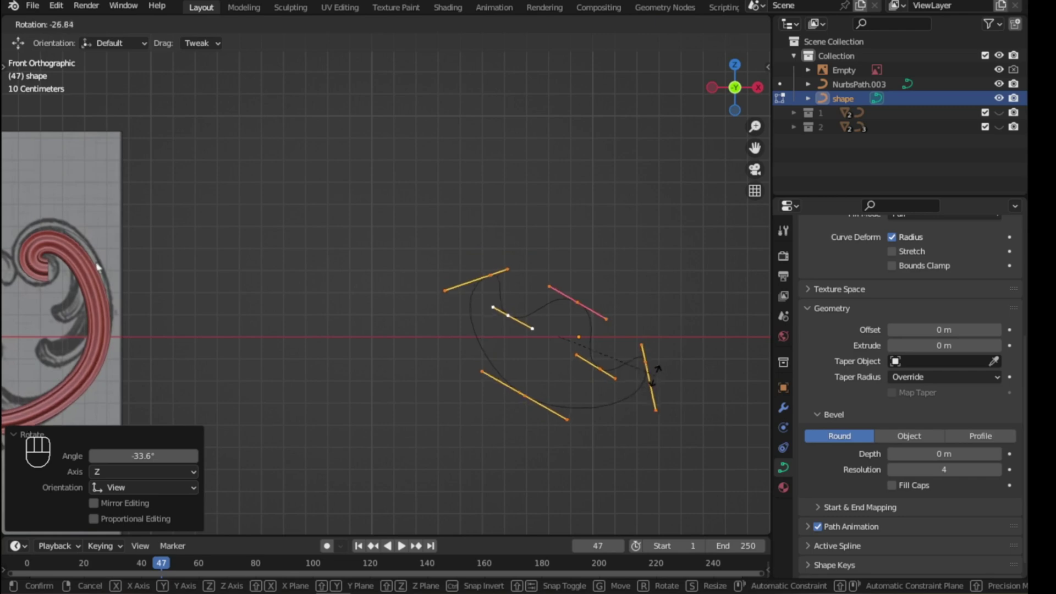
click(203, 330)
scroll(337, 272, up, 5)
middle_drag(338, 271, 316, 314)
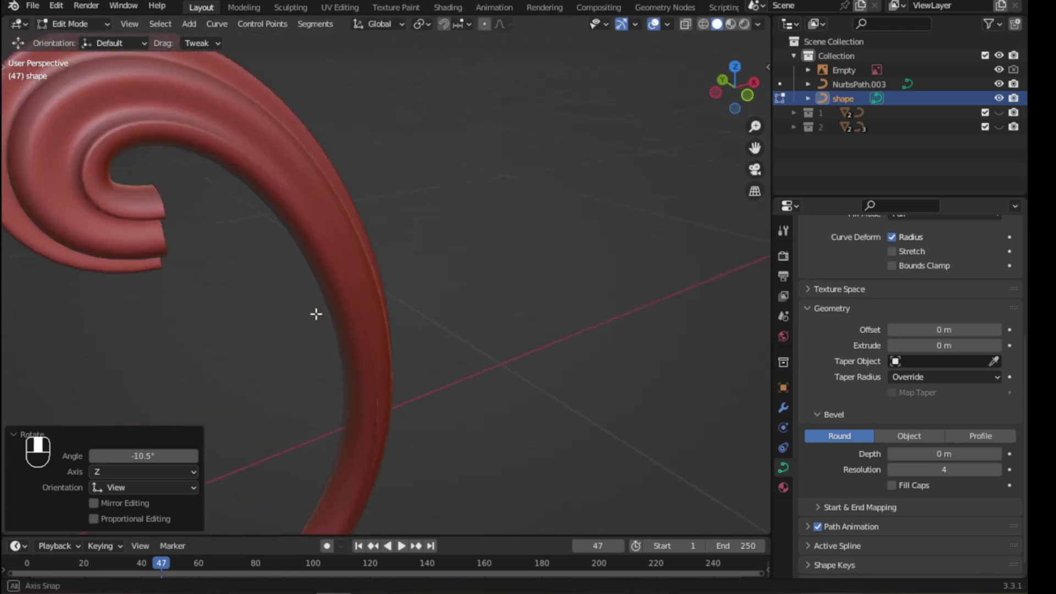
scroll(304, 302, down, 6)
key(KP_1)
key(Tab)
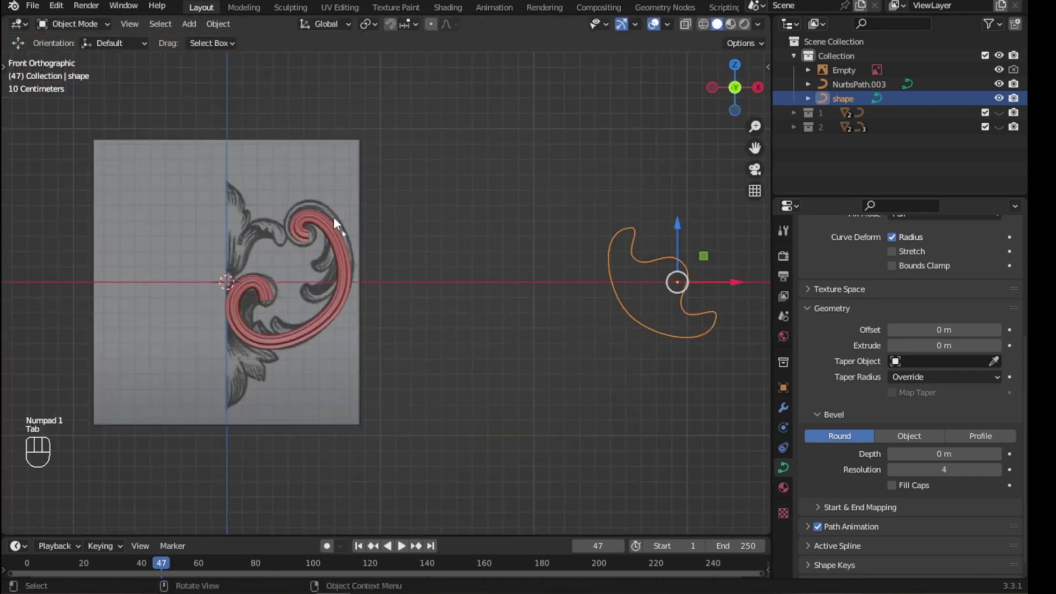
key(ctrl+s)
- Edit the scroll path in wireframe display and move its topmost control point up and outward from the upper curl
click(326, 219)
key(Tab)
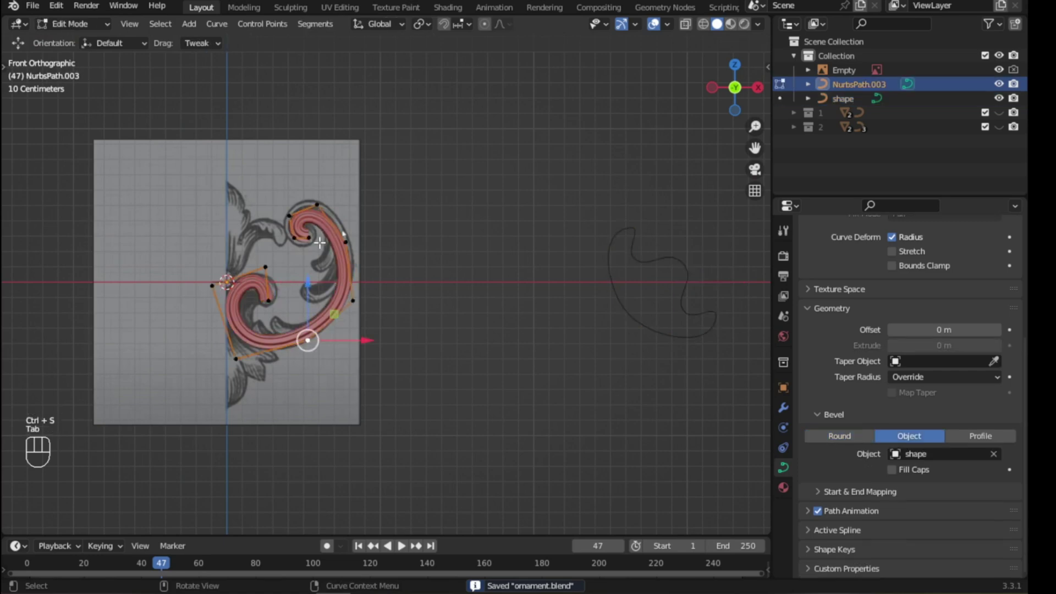
scroll(318, 226, up, 2)
key(shift+z)
scroll(318, 227, up, 4)
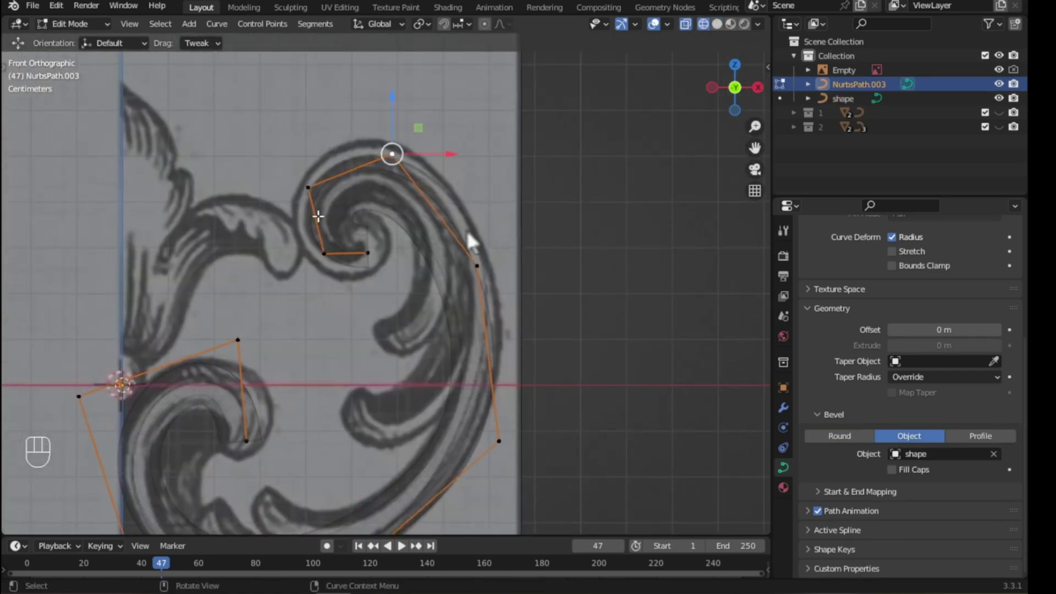
key(g)
click(406, 125)
- Move the upper curl's outer left control point and lower control point outward so the path follows the drawn spiral
click(305, 186)
key(g)
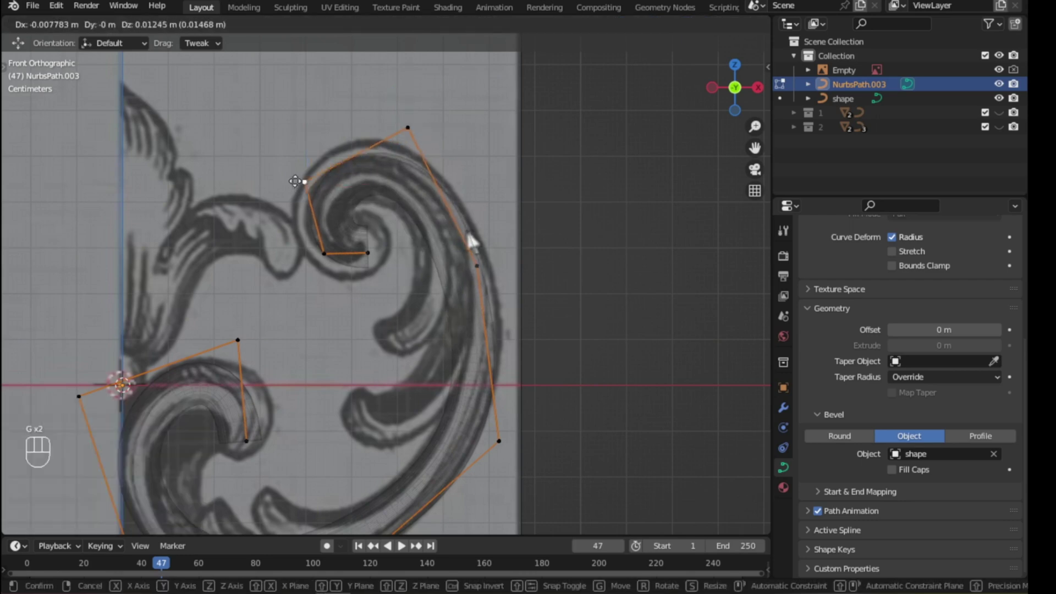
click(280, 191)
click(324, 254)
key(g)
click(324, 268)
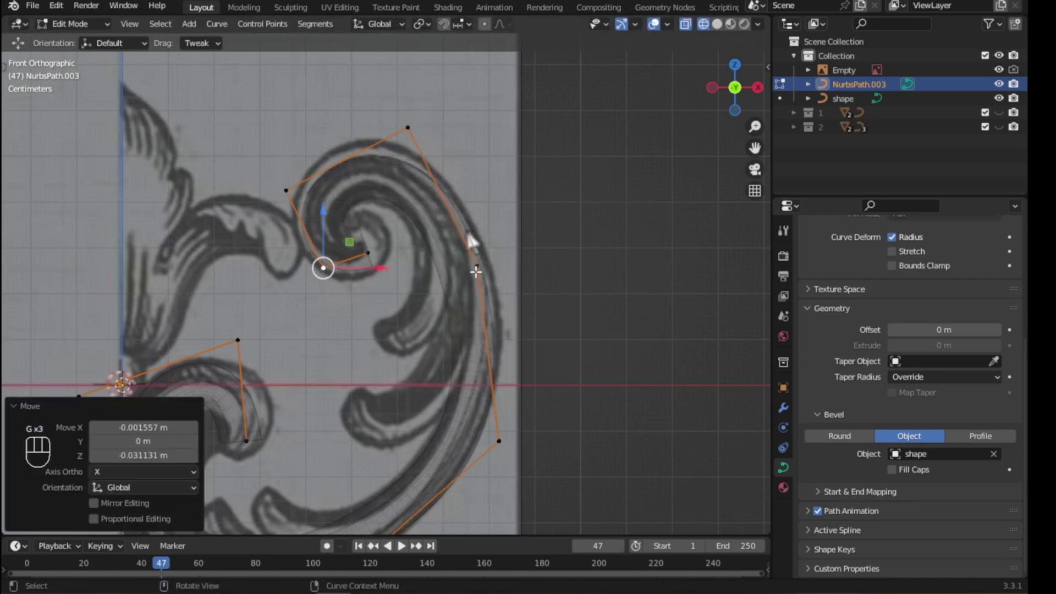
- Move the lower curl's top control point to the right and its left control point inward to match the drawing
shift+middle_drag(549, 195, 607, 136)
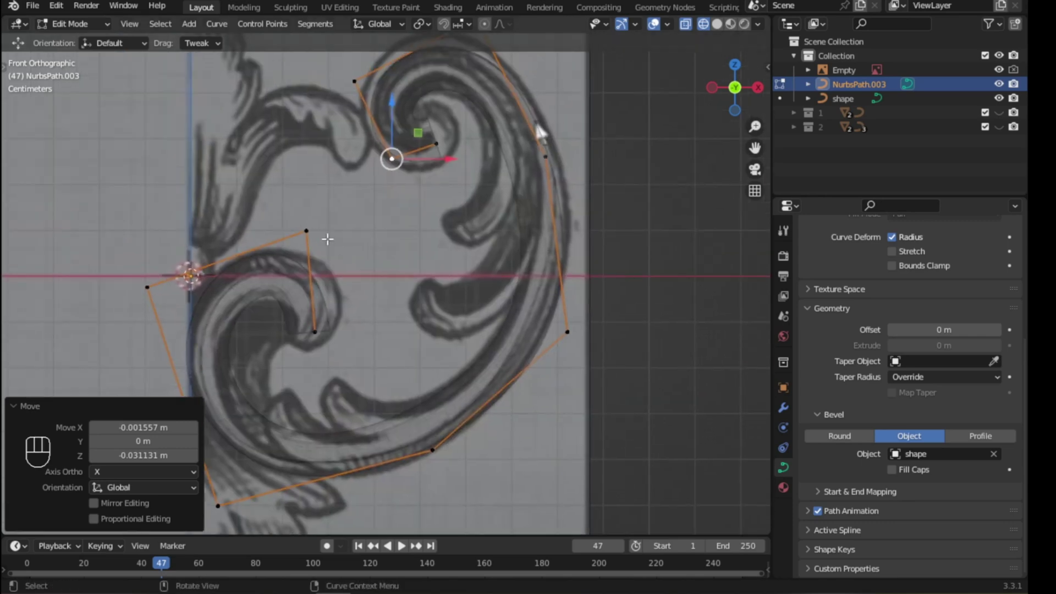
click(306, 231)
key(g)
click(338, 233)
click(147, 288)
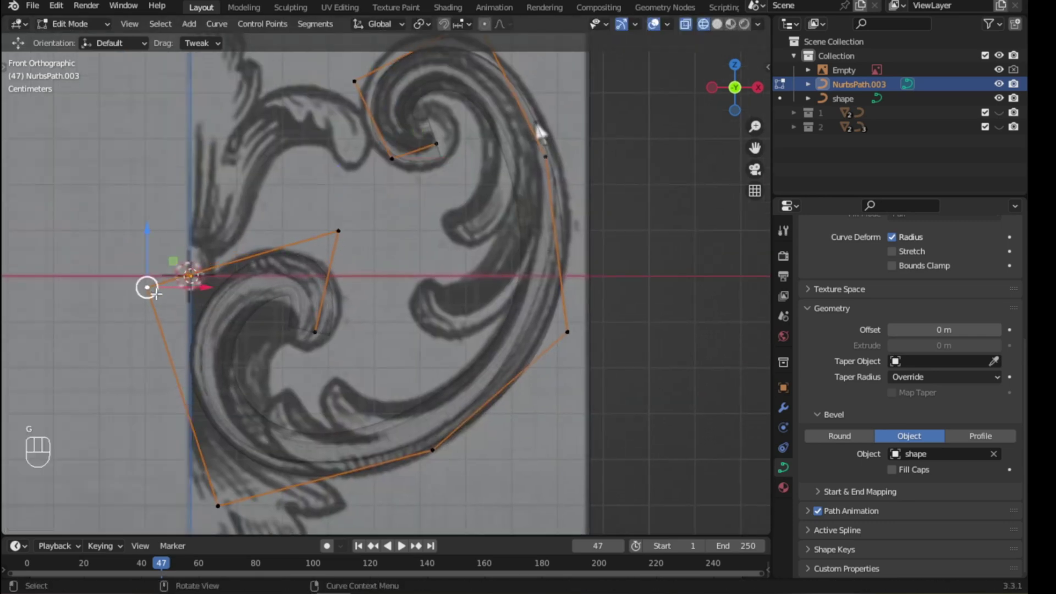
key(g)
click(177, 288)
- Shift the path's bottom control point slightly down and left, and the lower right-side point slightly up and left
click(432, 450)
key(g)
click(419, 456)
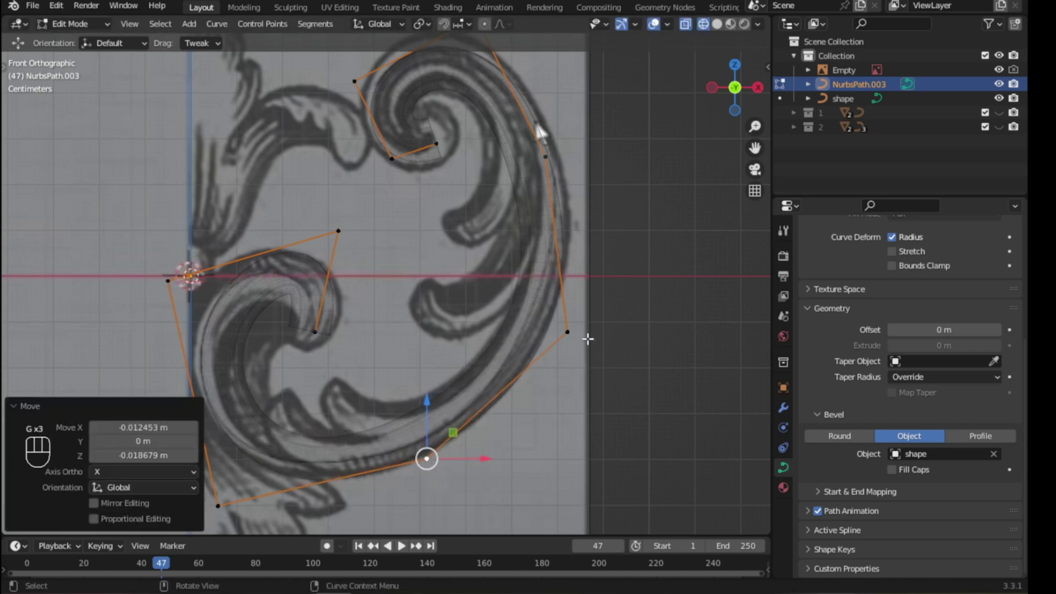
click(568, 332)
key(g)
click(564, 327)
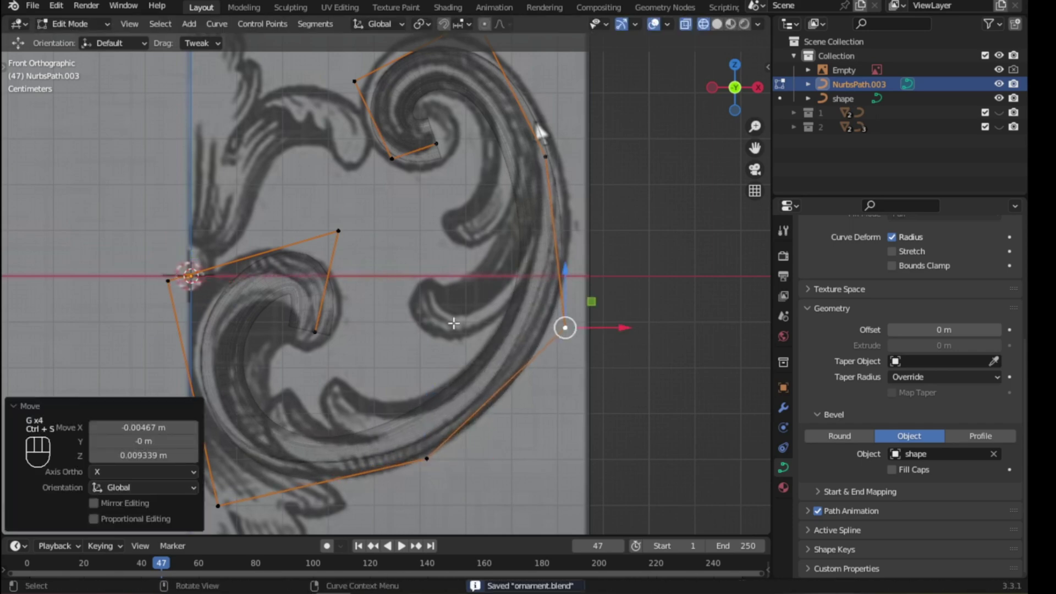
- Shrink the radius of the upper curl's end point to 0 and fatten the curl's outer left point by 1.591
shift+middle_drag(454, 323, 368, 409)
click(361, 252)
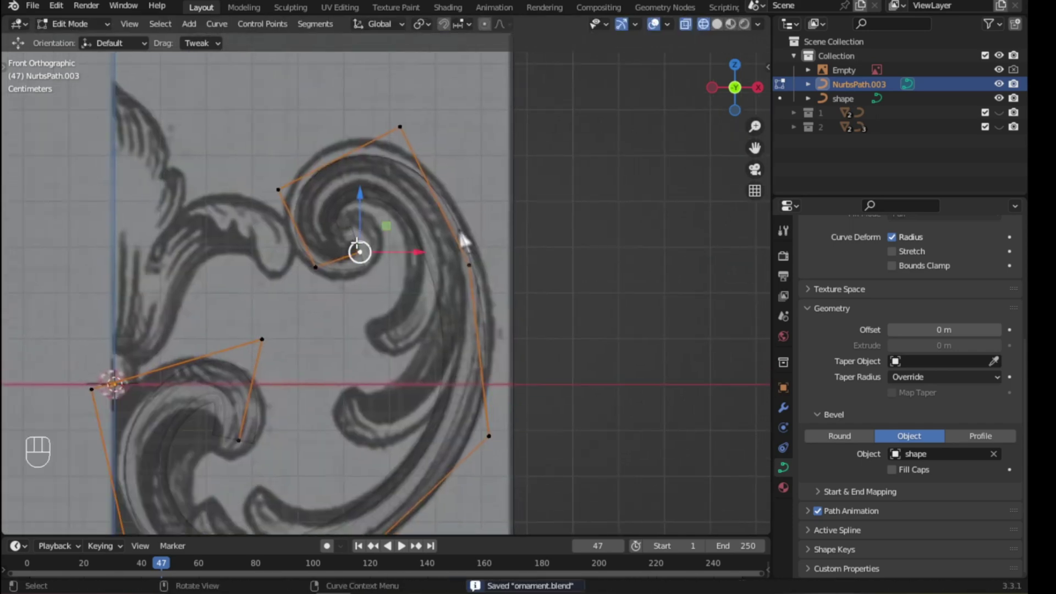
key(alt+s)
click(356, 241)
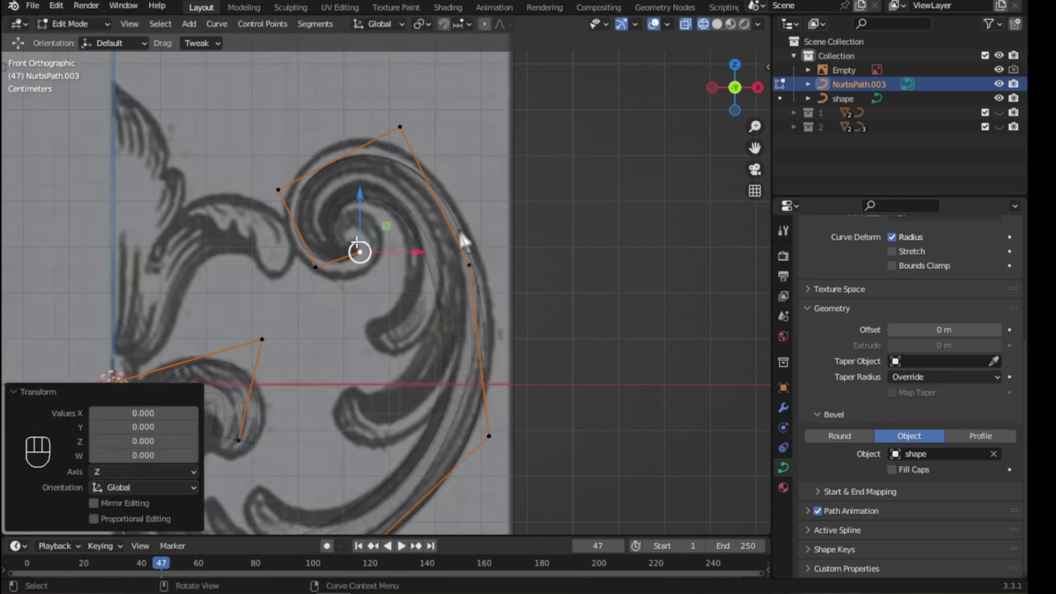
click(278, 189)
key(alt+s)
click(326, 122)
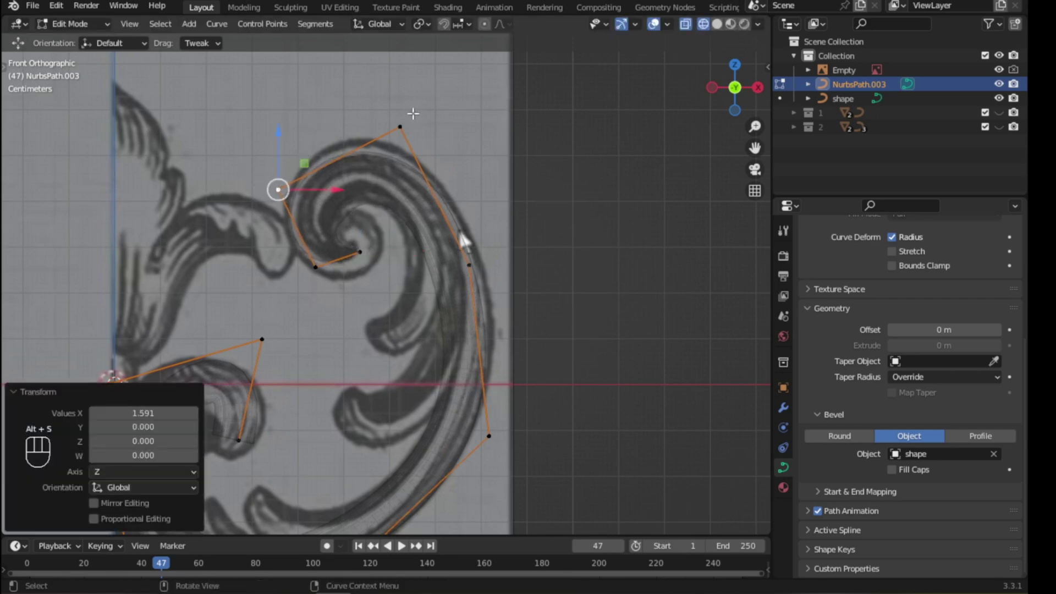
- Increase the radius at the path's topmost control point and move the upper curl's end point slightly down and right
click(410, 116)
key(alt+s)
right_click(472, 133)
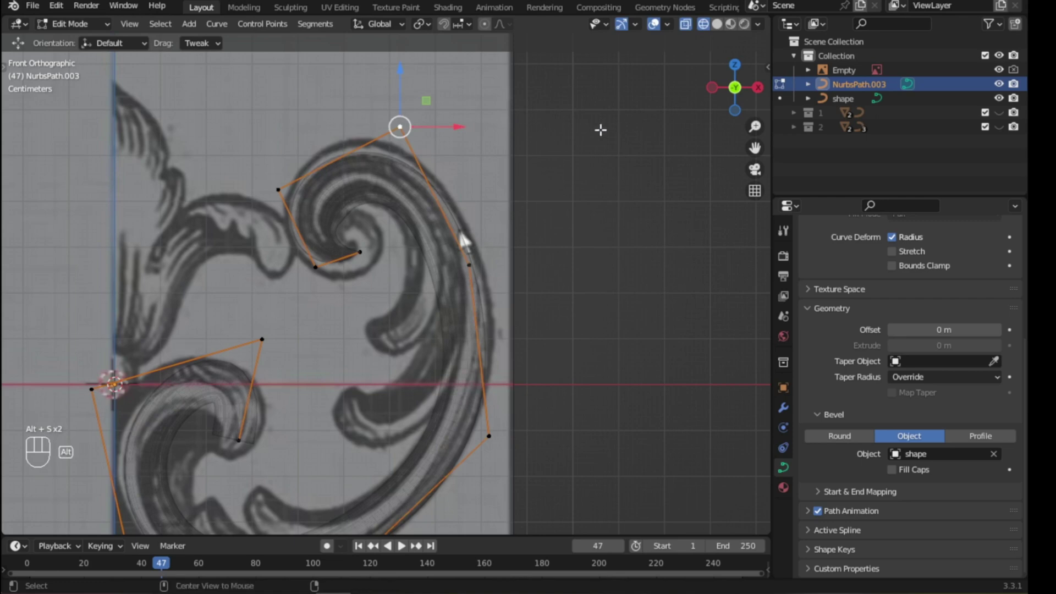
key(alt+s)
click(650, 92)
click(360, 252)
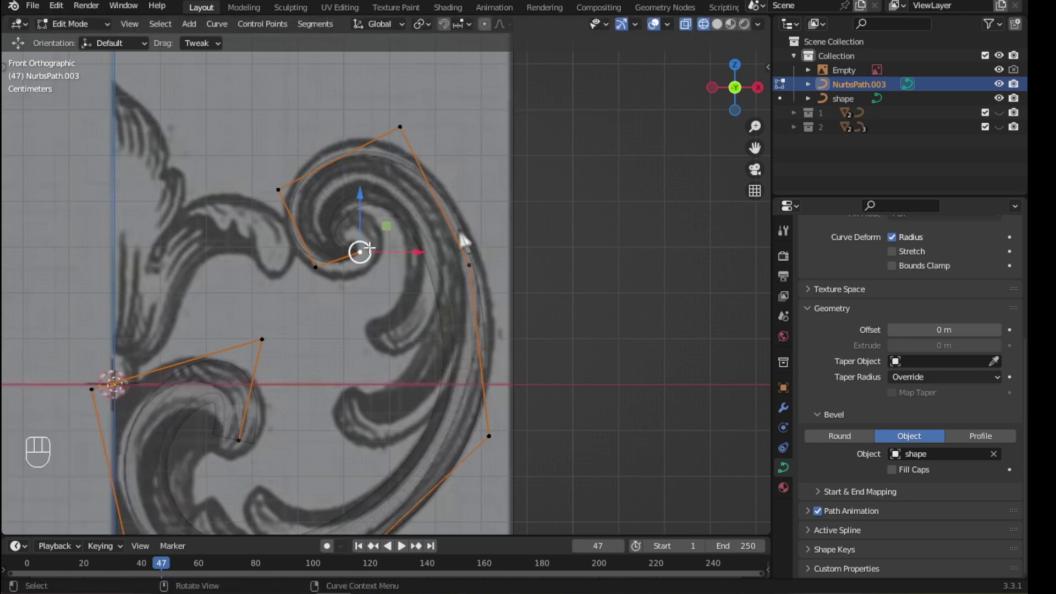
key(g)
click(379, 253)
- Adjust the radius of the two control points along the scroll's right side, scaling the lower one by 1.262
click(469, 265)
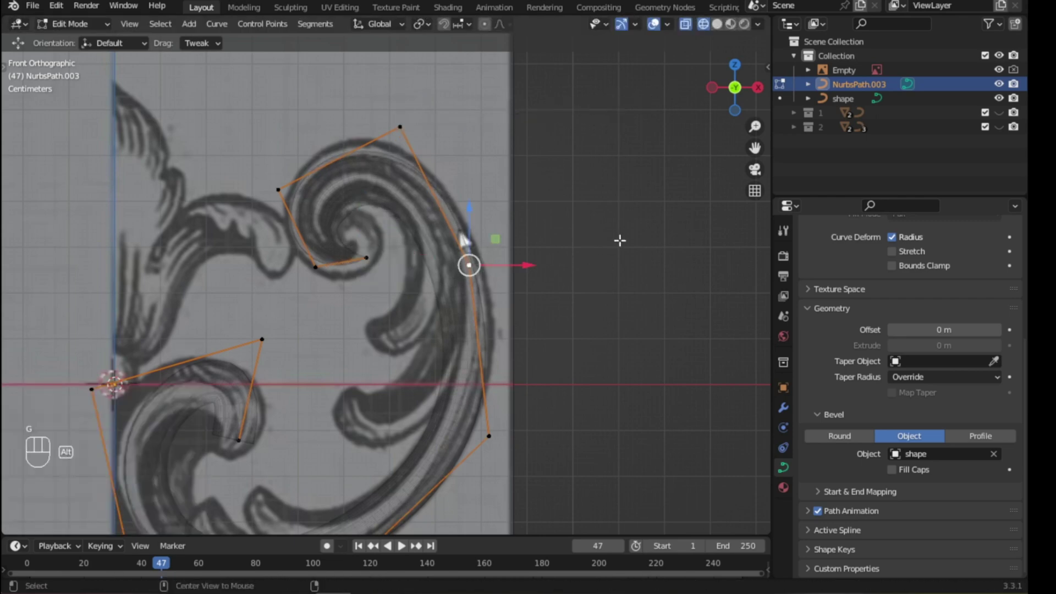
key(alt+s)
click(592, 267)
click(534, 329)
shift+middle_drag(564, 356, 581, 226)
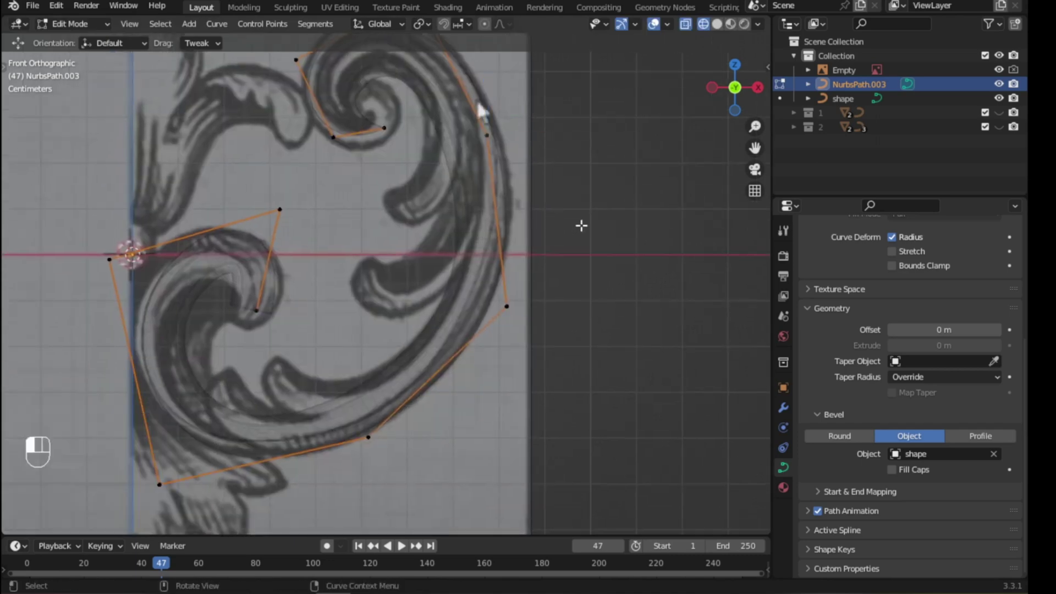
key(alt+s)
click(571, 290)
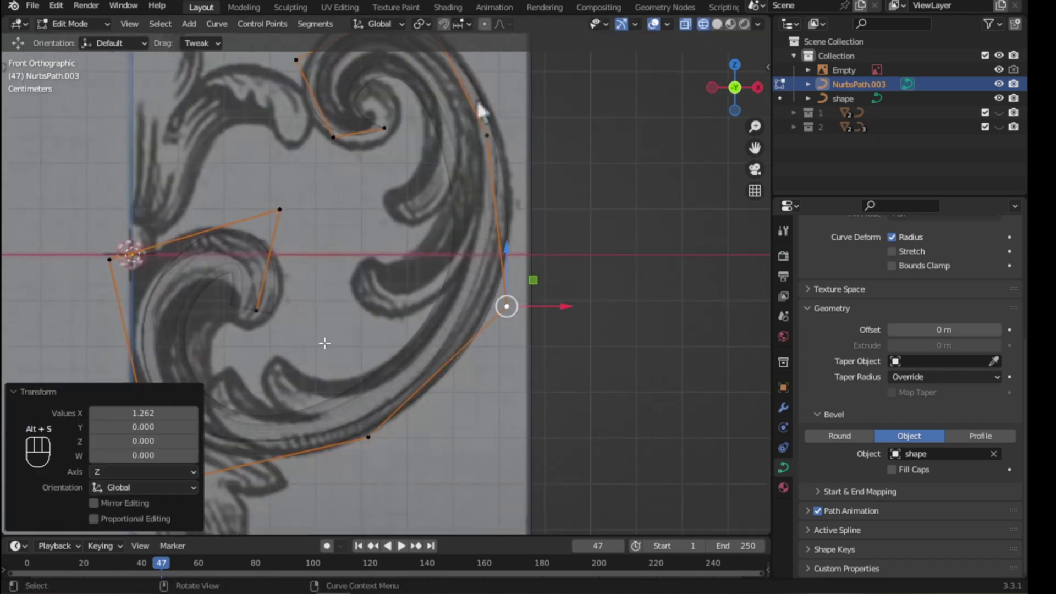
- Return to solid display and shrink the radius of the lower curl's end point to 0 so it tapers to a tip
shift+middle_drag(320, 340, 385, 309)
key(shift+z)
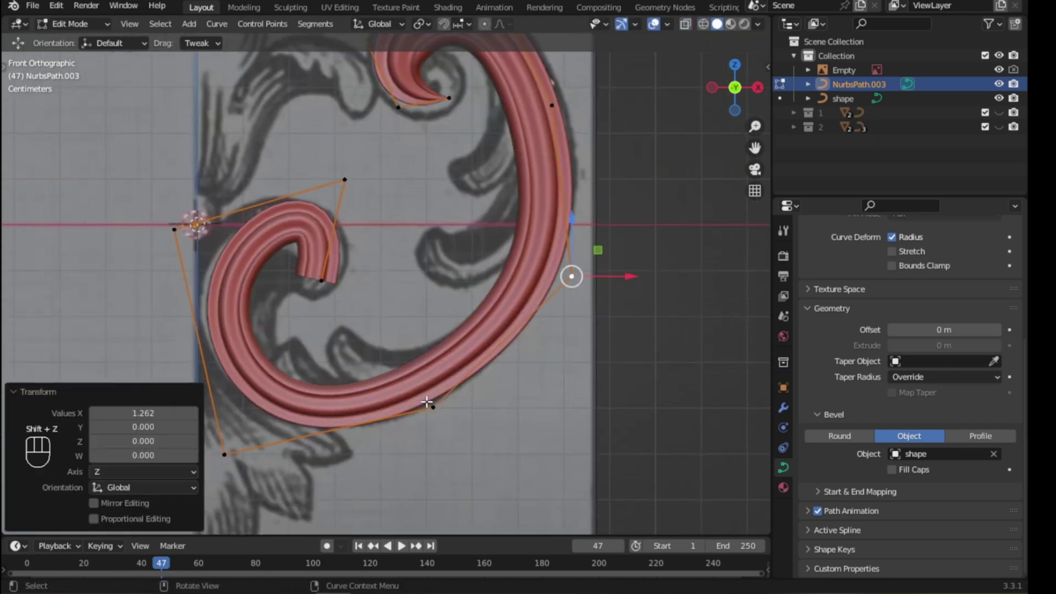
click(322, 280)
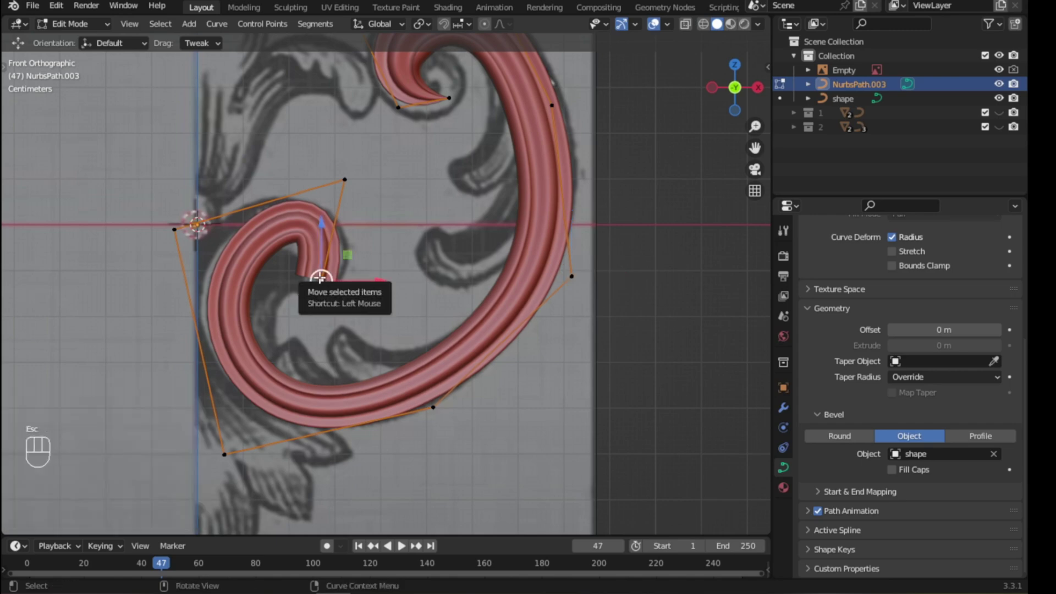
key(Escape)
key(Escape)
key(alt+s)
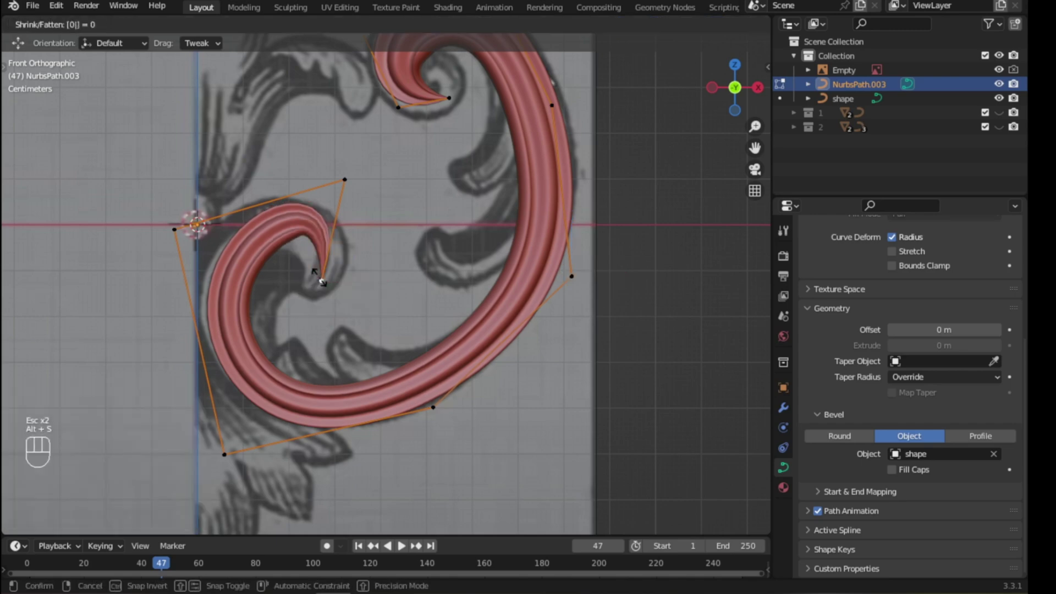
click(321, 280)
shift+middle_drag(345, 265, 252, 340)
scroll(251, 340, down, 3)
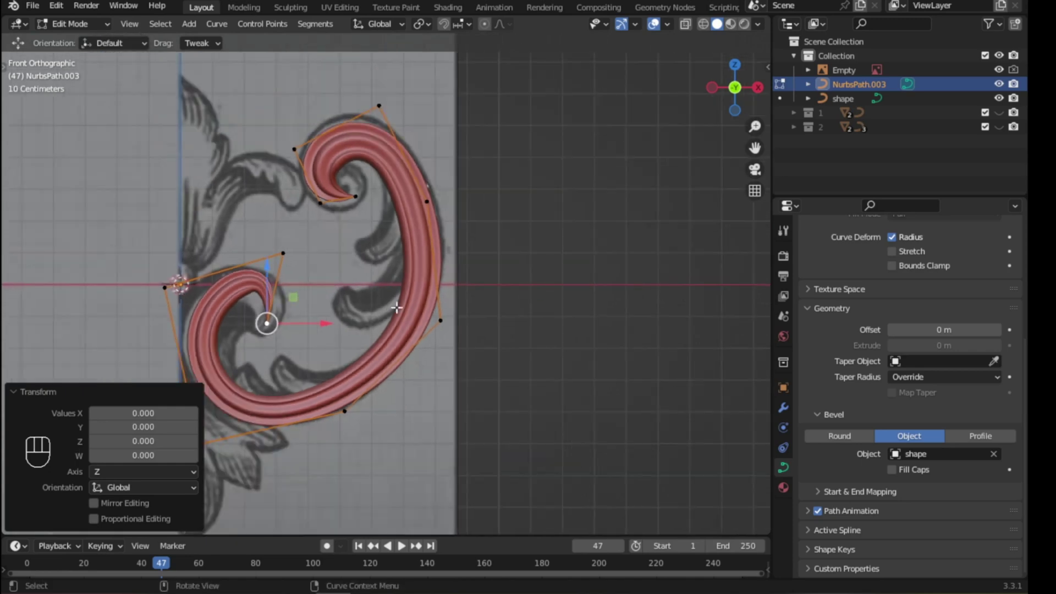
- Edit the bevel profile shape and rotate all its points slightly clockwise
key(Tab)
shift+middle_drag(326, 306, 586, 241)
click(586, 243)
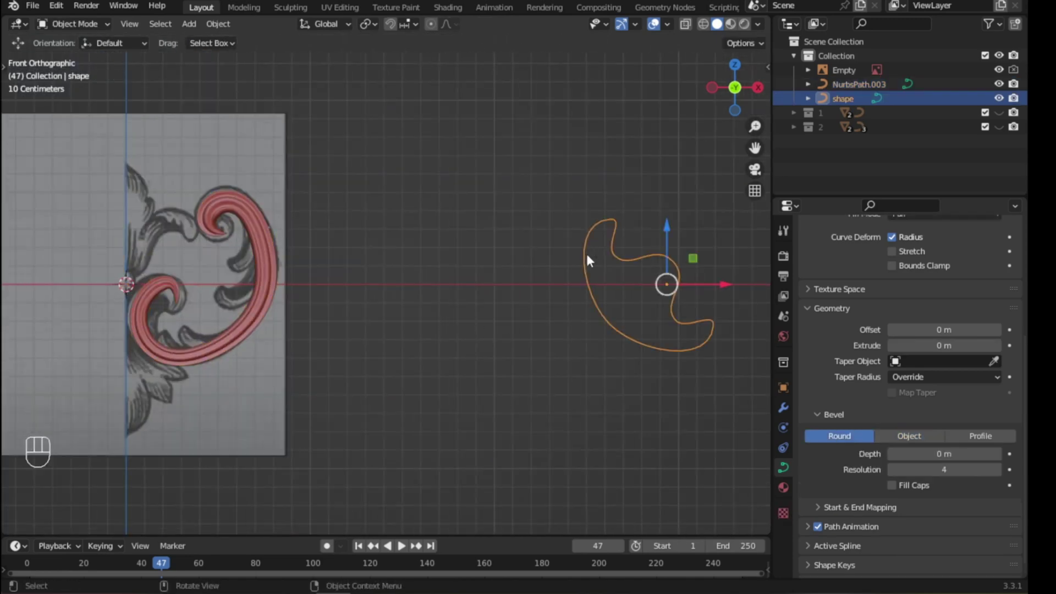
key(r)
click(592, 256)
key(Tab)
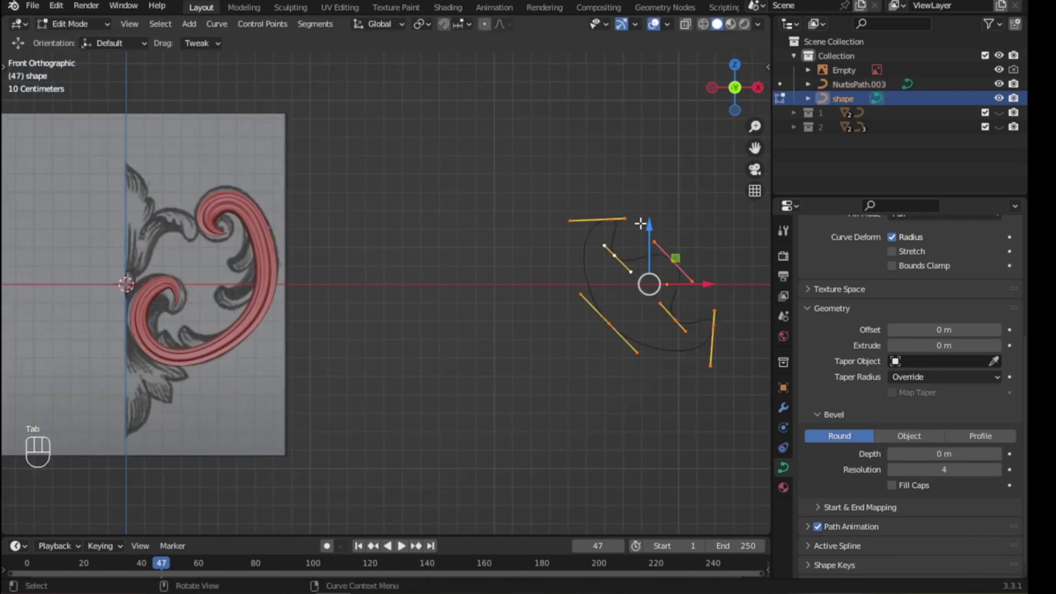
key(r)
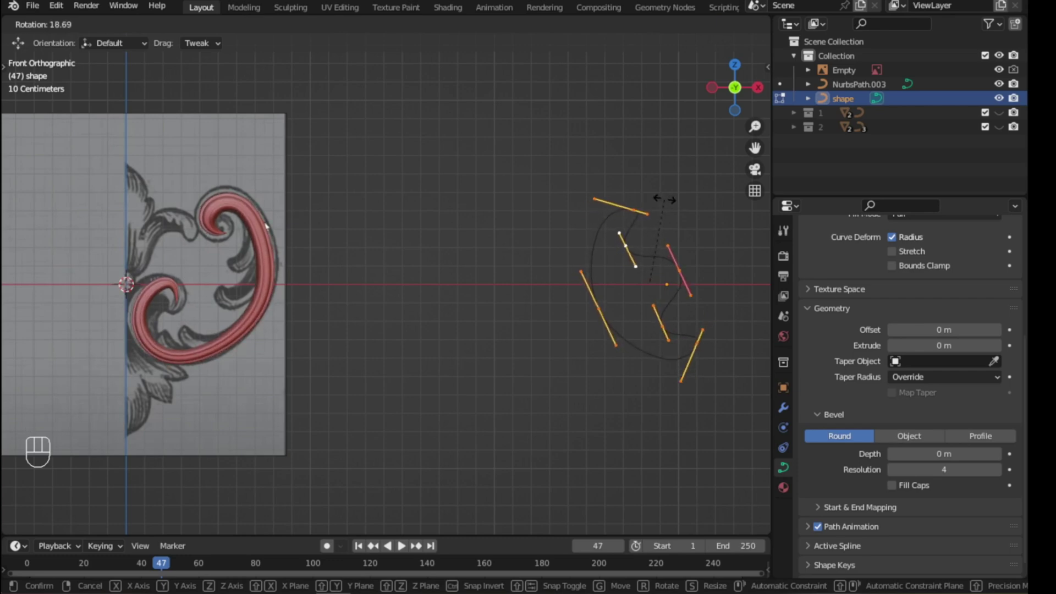
click(658, 201)
- Enlarge the handles of the profile's middle ridge point and move both neighbouring groove points outward to make the grooves shallower
click(677, 266)
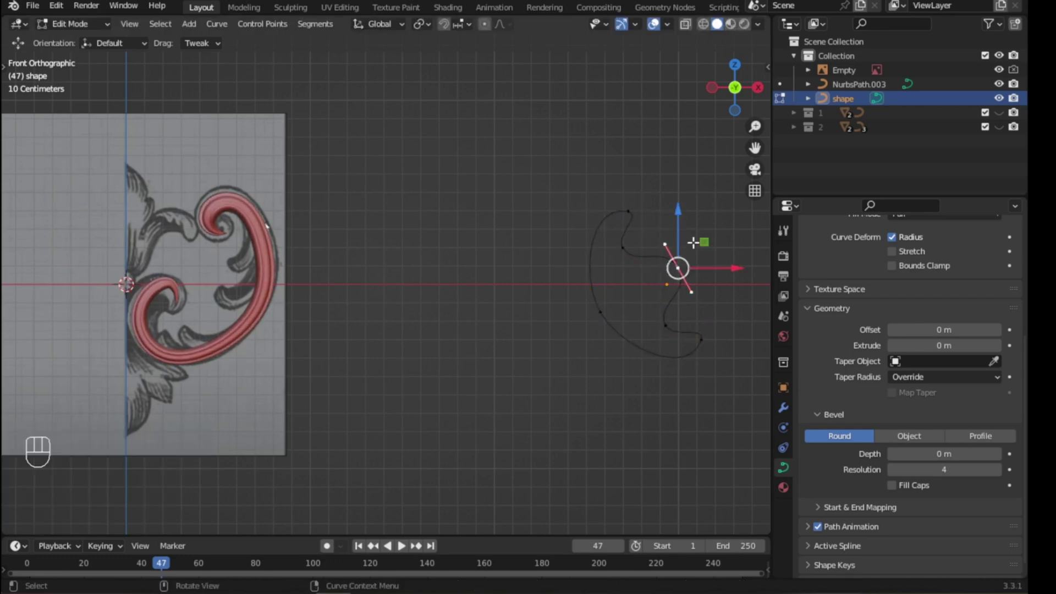
key(s)
click(688, 224)
click(627, 246)
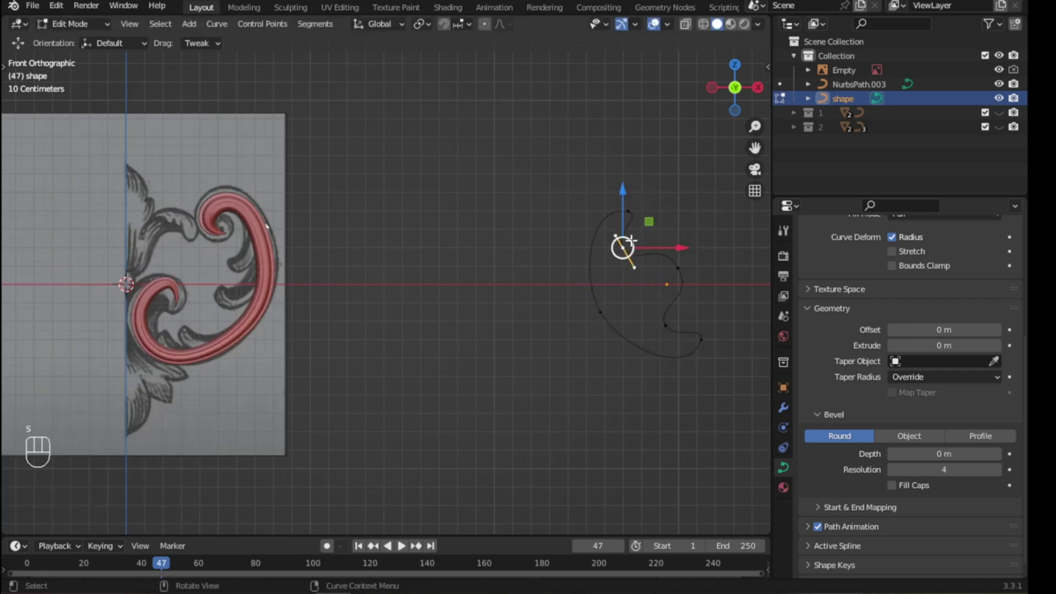
key(g)
click(638, 234)
click(667, 323)
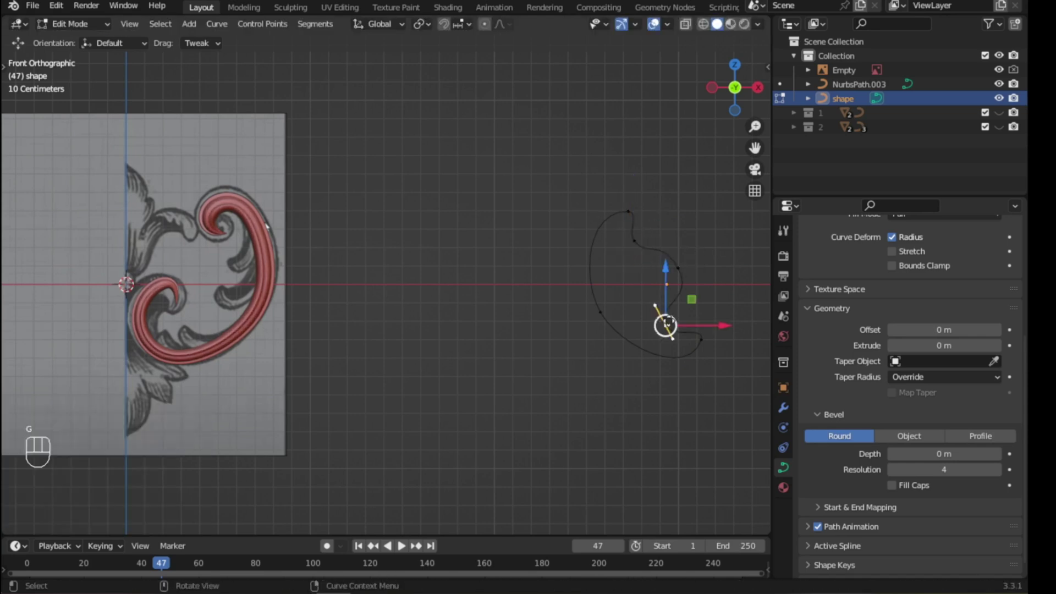
key(g)
click(681, 320)
- Rescale the handles of the profile's middle ridge point and finish editing the shape
click(678, 267)
key(s)
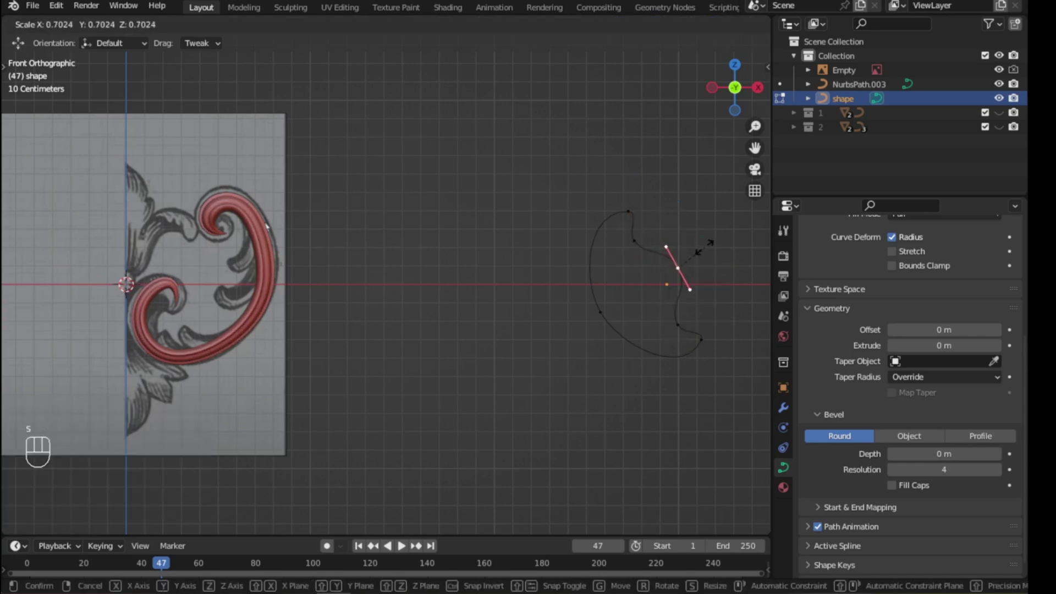
click(710, 243)
key(Tab)
- Edit the scroll path, fatten its leftmost control point by 1.860 and increase the radius of the point at the lower right
scroll(216, 259, up, 2)
shift+middle_drag(216, 259, 287, 271)
click(183, 282)
key(Tab)
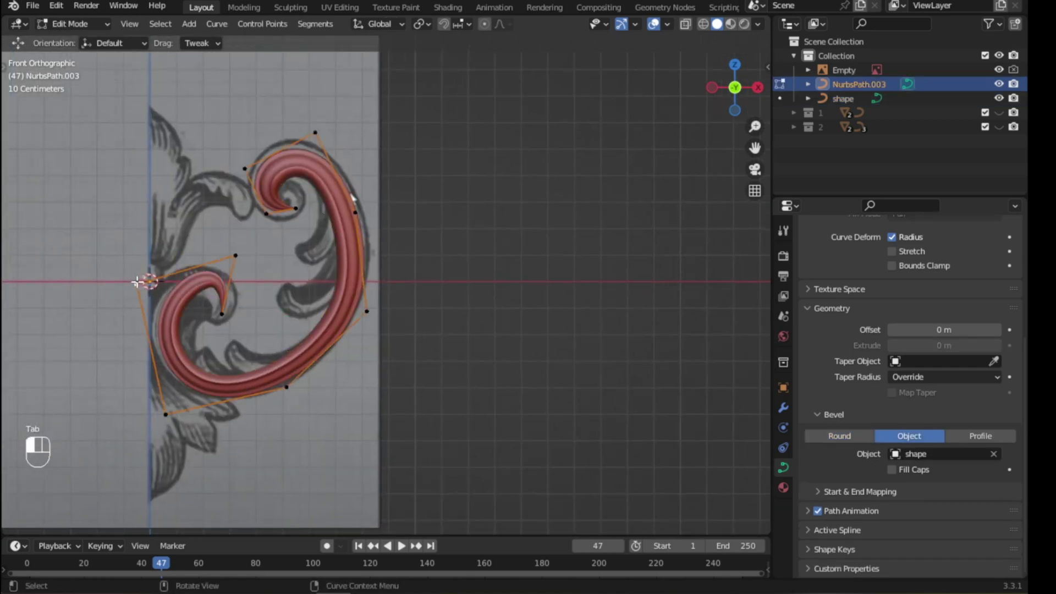
key(alt+s)
click(352, 196)
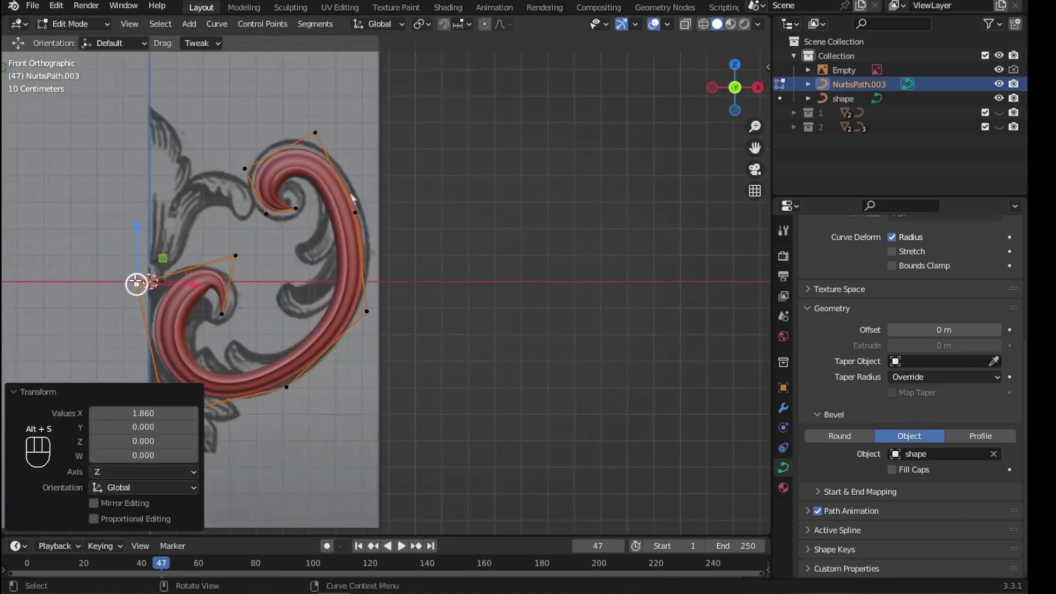
click(286, 387)
key(alt+s)
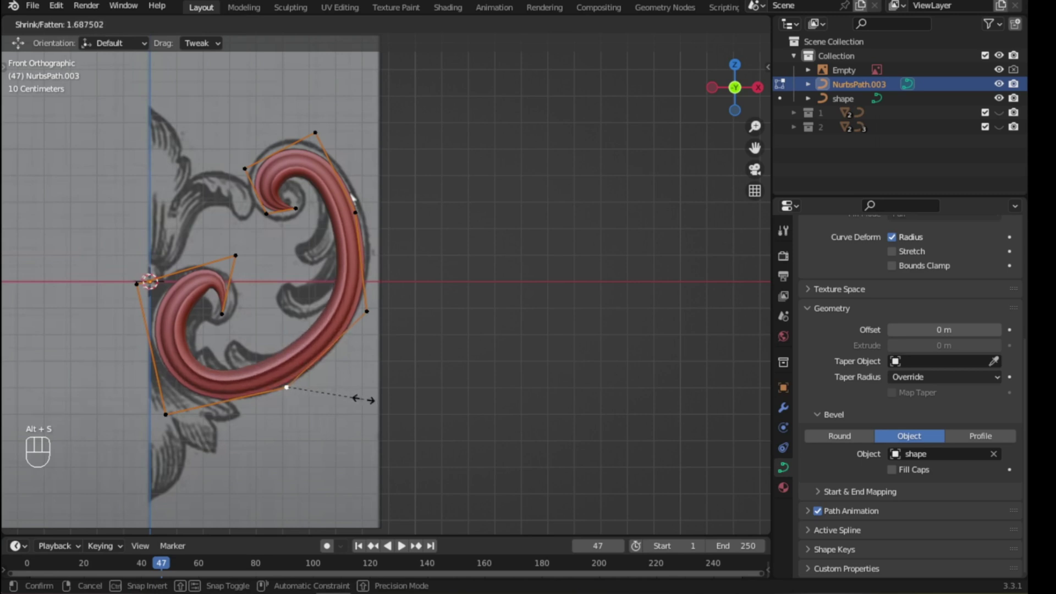
click(363, 400)
- Adjust the radius of the upper curl's outer left point and scale the topmost point's radius by 0.893
click(245, 169)
key(alt+s)
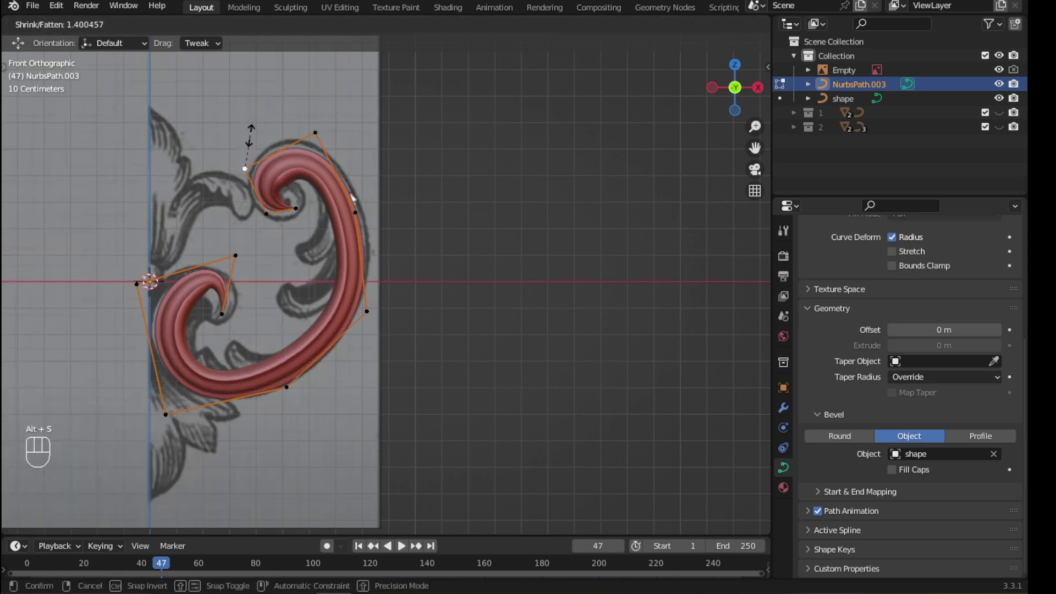
click(245, 148)
click(315, 132)
key(alt+s)
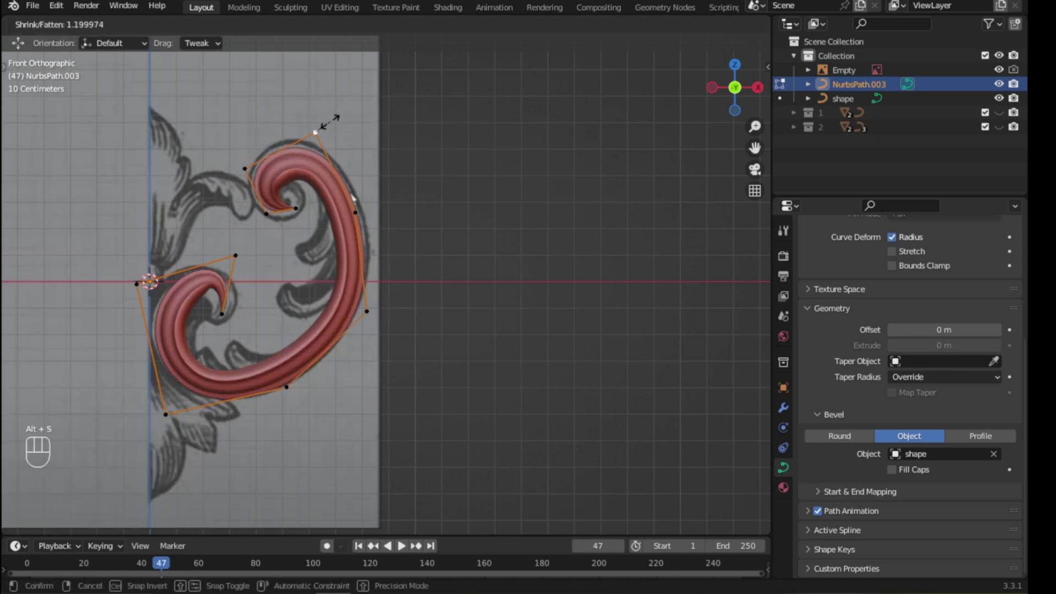
click(352, 196)
- Switch to wireframe display and move the upper curl's outer left, topmost and right-side points slightly outward to match the drawing
key(shift+z)
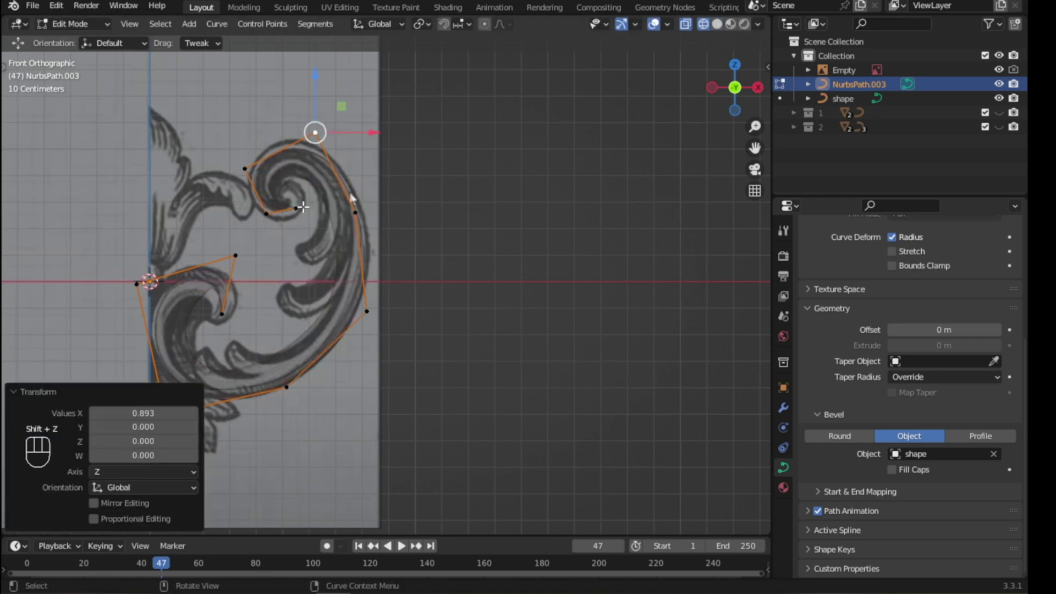
click(246, 167)
key(g)
click(240, 160)
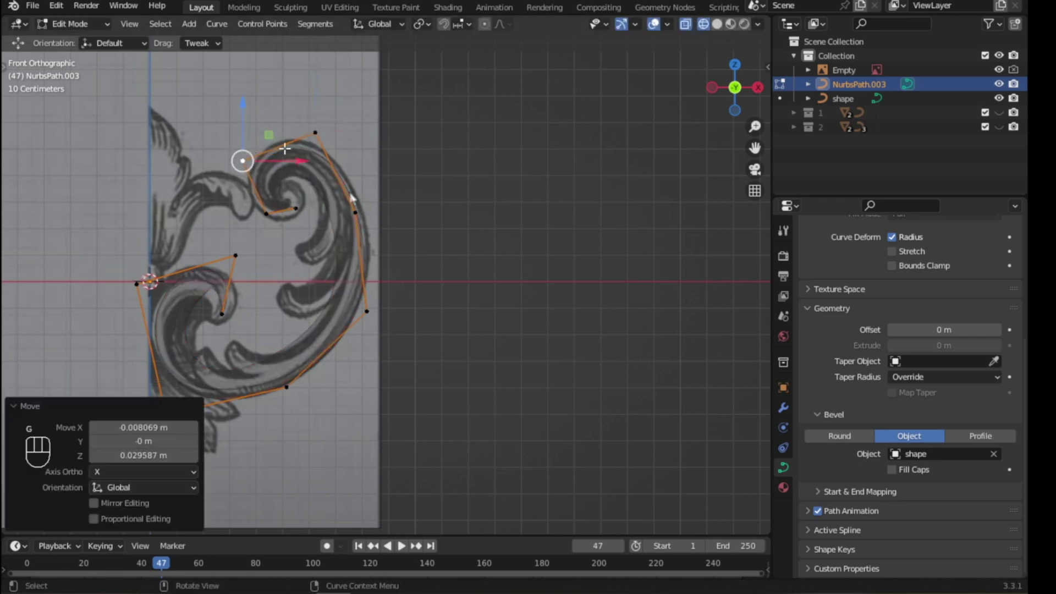
click(314, 131)
key(g)
click(318, 124)
click(357, 212)
key(g)
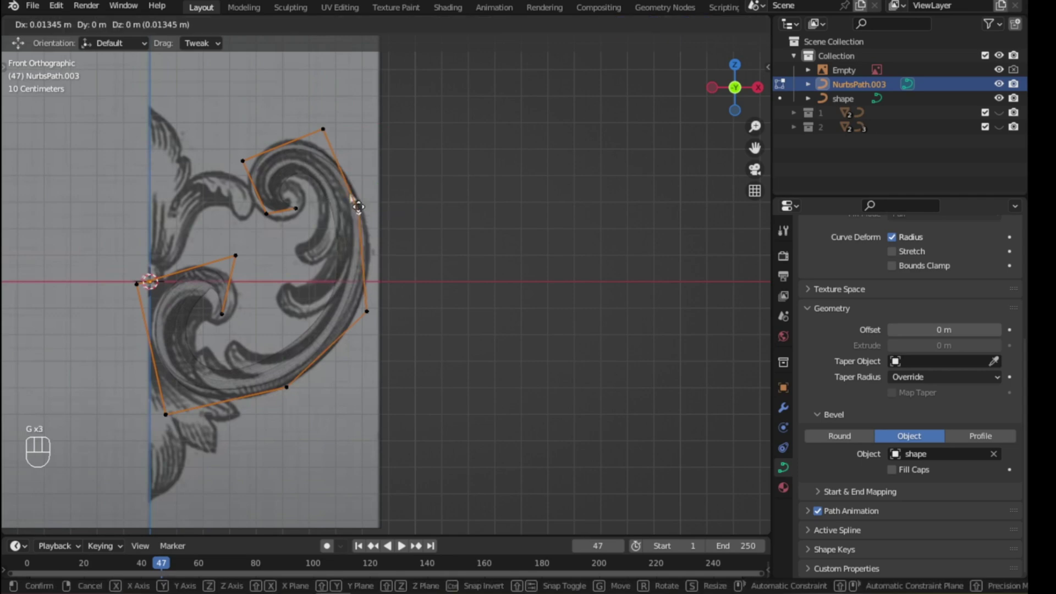
click(360, 213)
- Move the scroll path's leftmost control point slightly right along the reference outline
click(137, 283)
key(g)
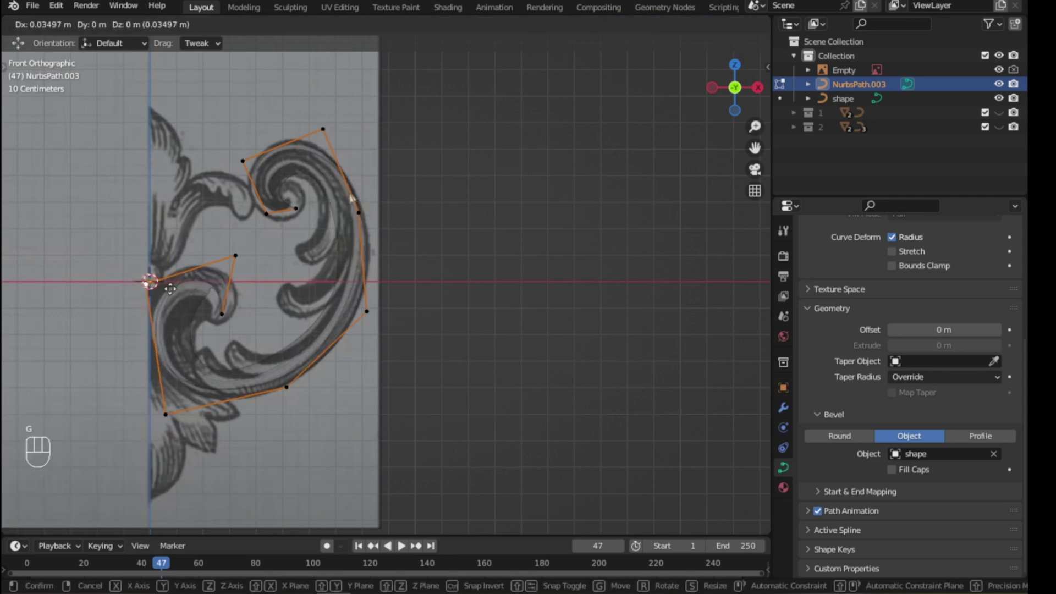
click(140, 282)
key(Tab)
key(Tab)
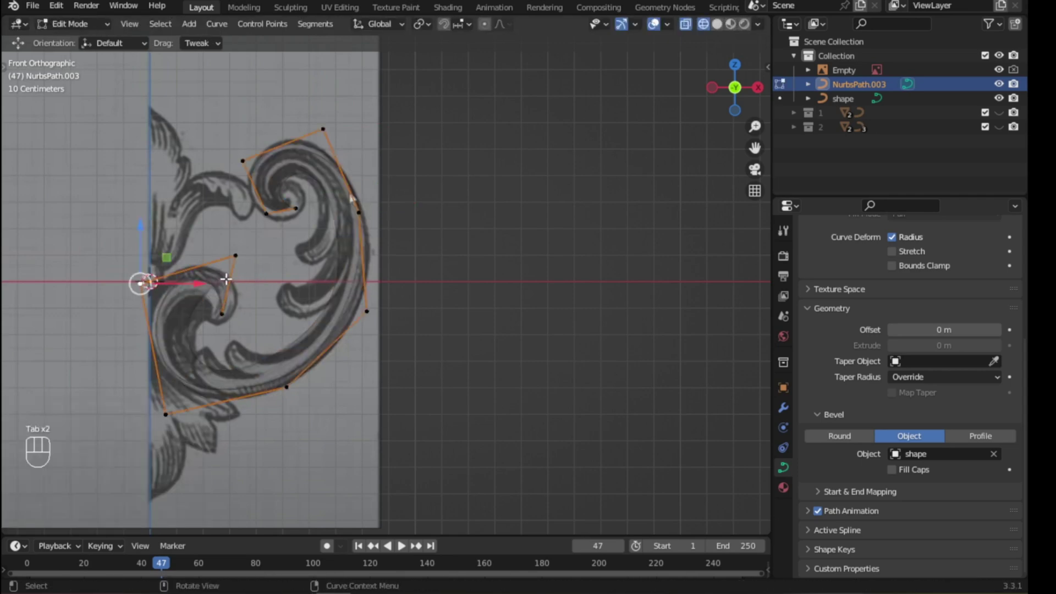
- Fit the lower curl to the drawing by moving its upper corner left, its end point up and right, and the leftmost point outward
shift+middle_drag(194, 266, 384, 221)
scroll(383, 221, up, 4)
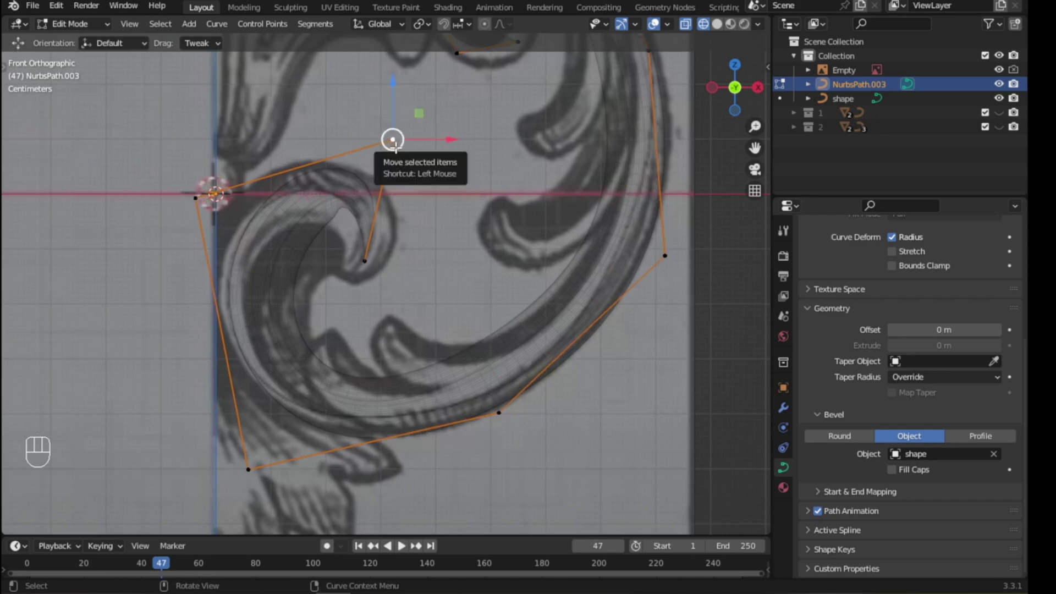
key(g)
click(383, 134)
click(364, 259)
key(g)
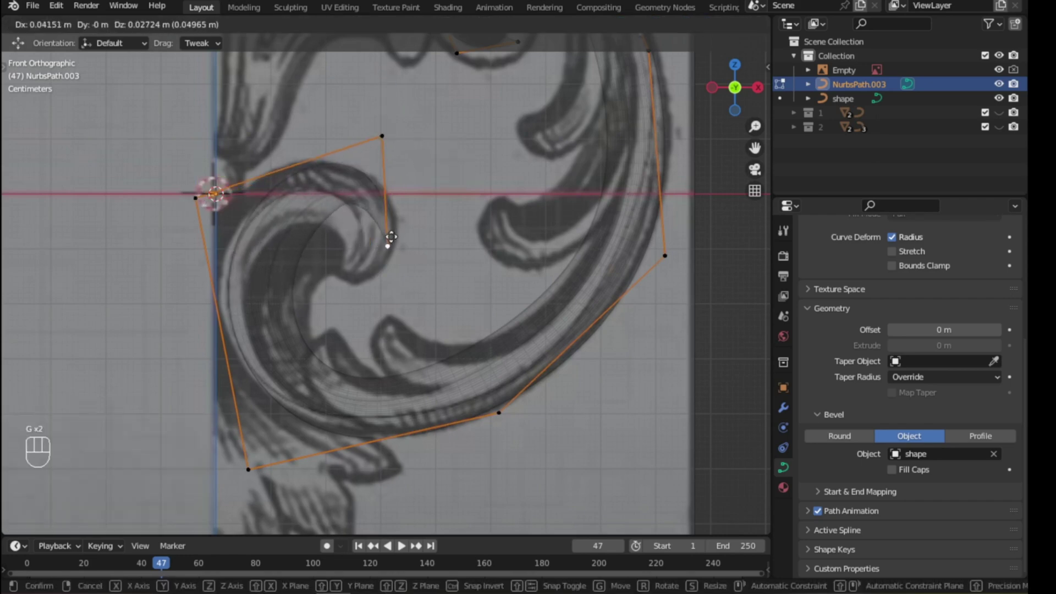
click(388, 240)
key(g)
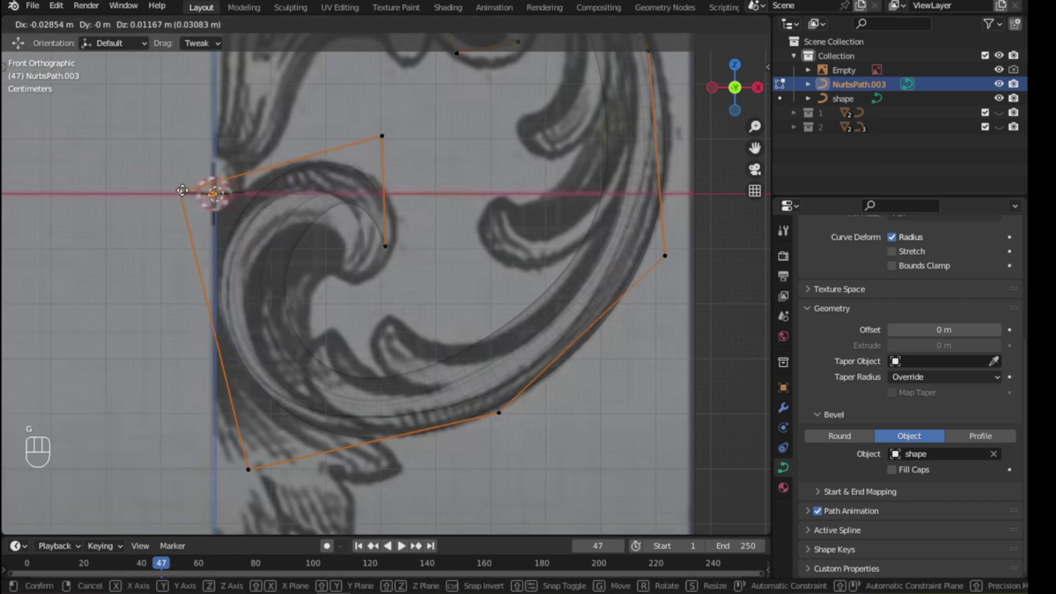
click(384, 243)
scroll(384, 243, down, 3)
key(Tab)
- Add a Mirror modifier on the X axis with clipping to the scroll path
click(784, 407)
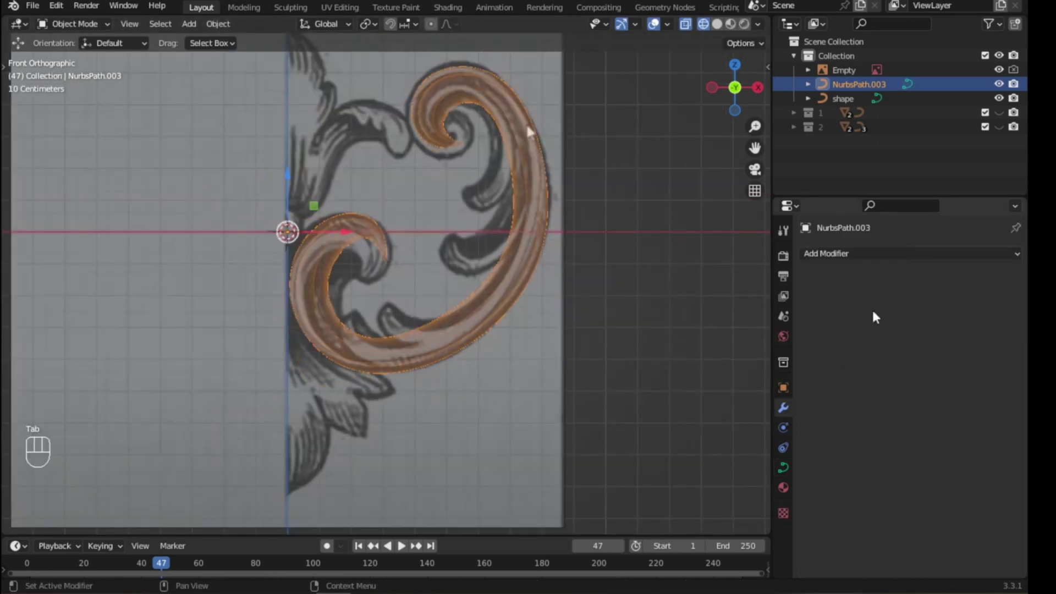
click(858, 253)
click(787, 388)
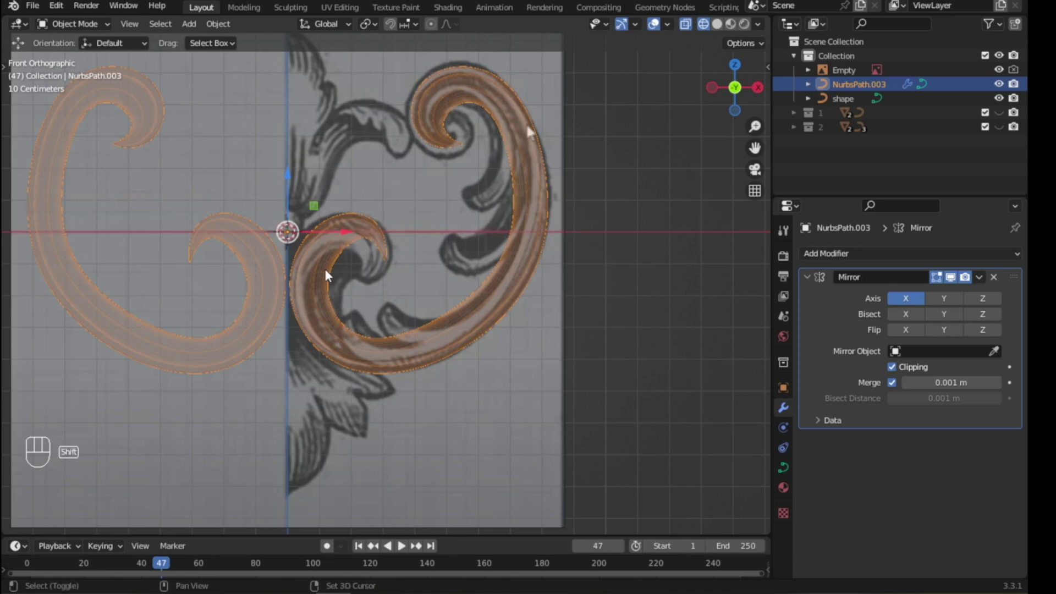
key(shift+z)
key(shift+z)
- Reopen the scroll path for editing and make Select Box the selection behaviour of the Move tool
key(Tab)
shift+middle_drag(395, 225, 367, 298)
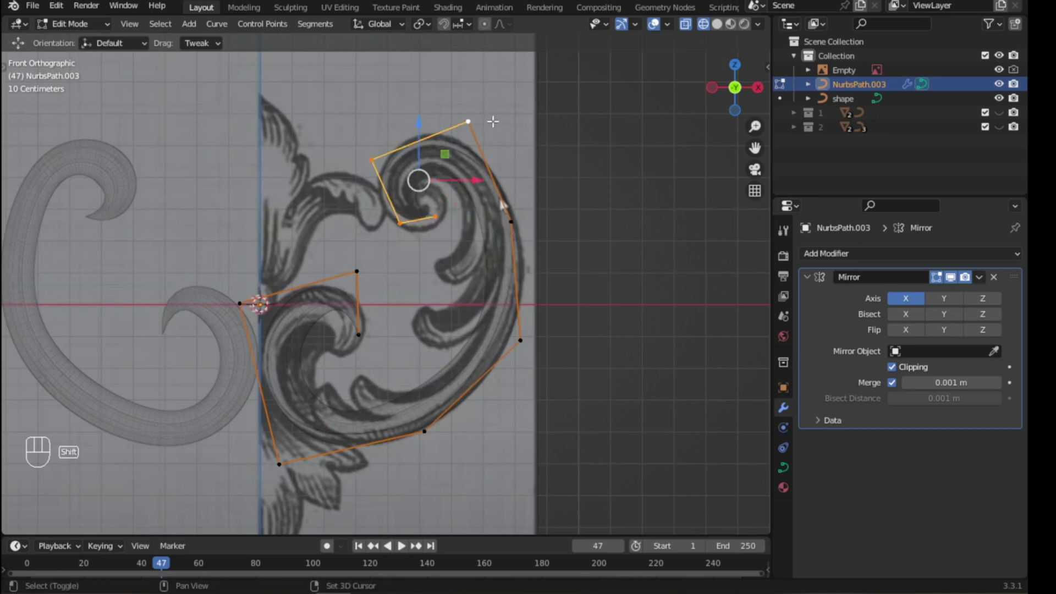
key(t)
click(25, 98)
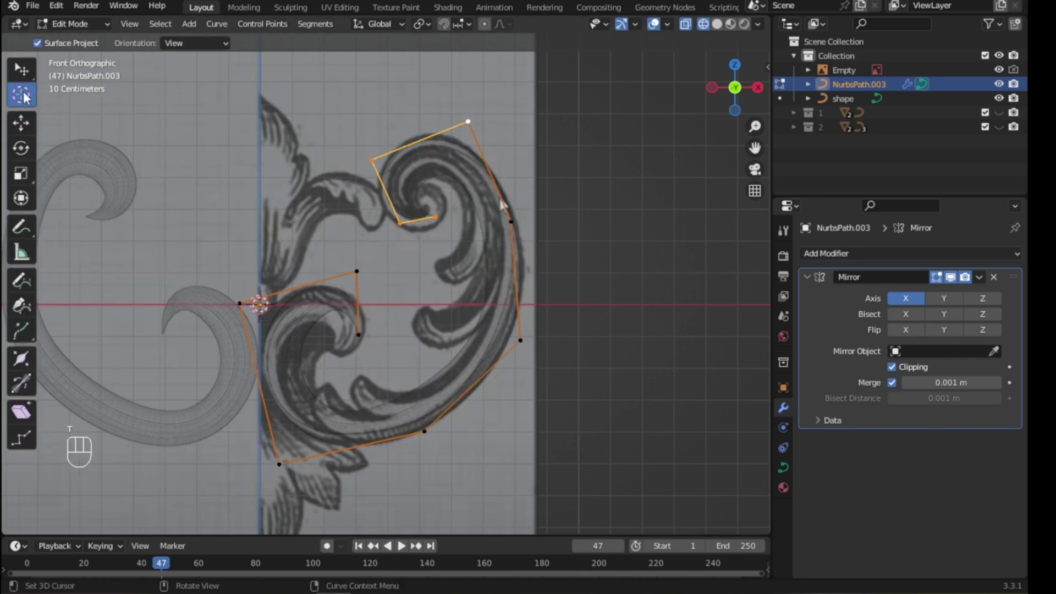
click(26, 79)
drag(26, 78, 54, 105)
click(21, 123)
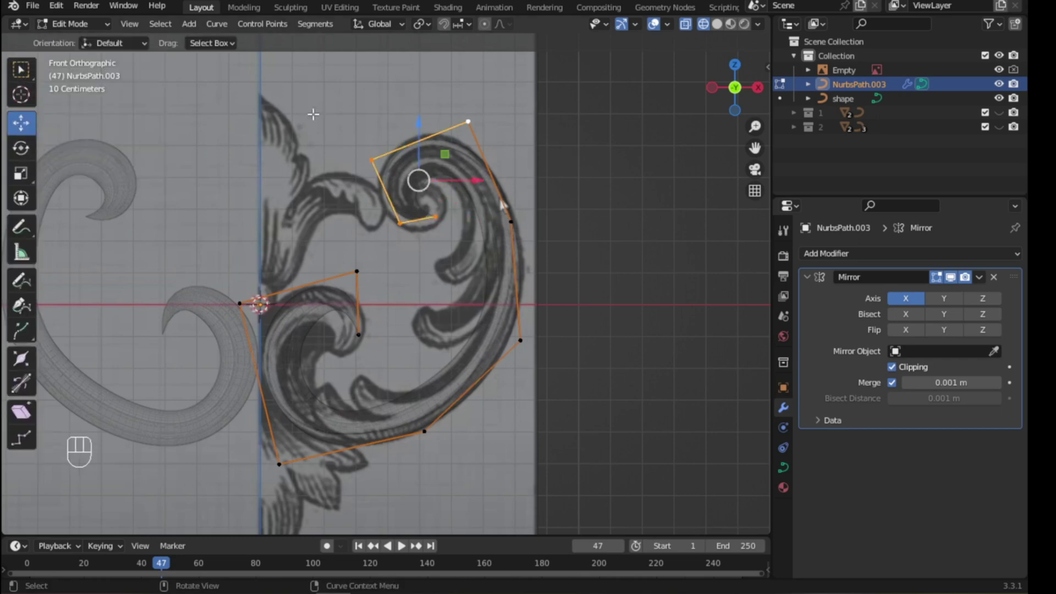
- Duplicate the upper curl's four control points and place the copy down and right over the upper inner leaf
drag(368, 122, 483, 235)
key(t)
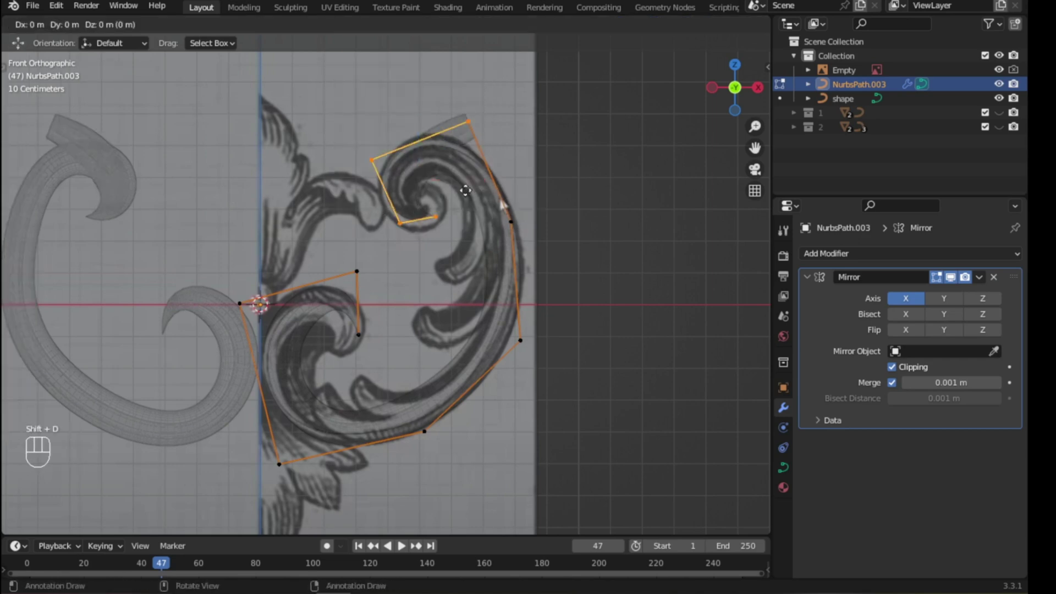
key(shift+d)
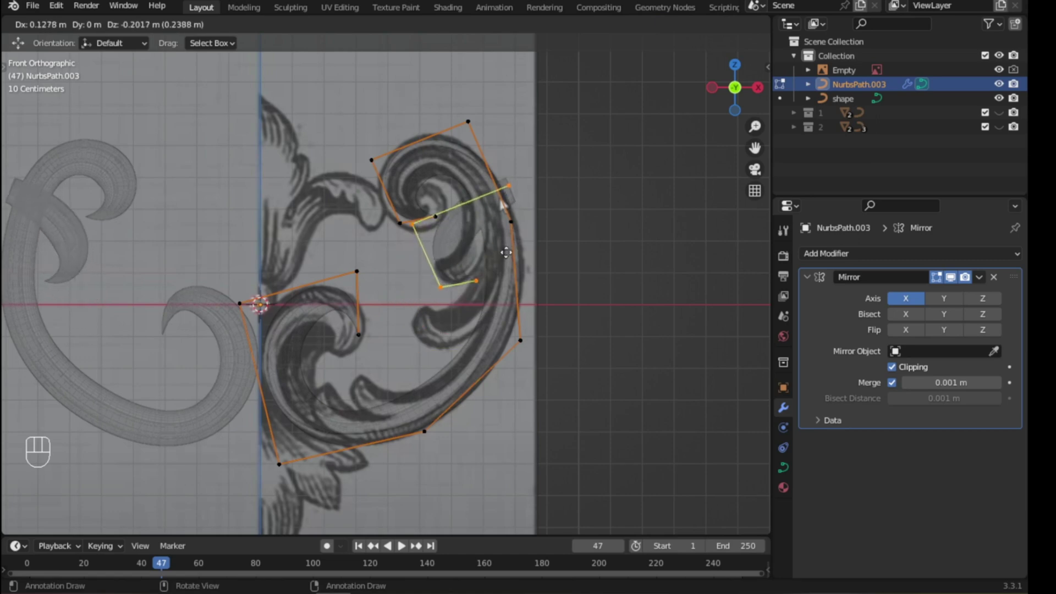
click(503, 202)
- Move the duplicated curve's control points one by one along the upper inner leaf, ending at the leaf's tip
key(g)
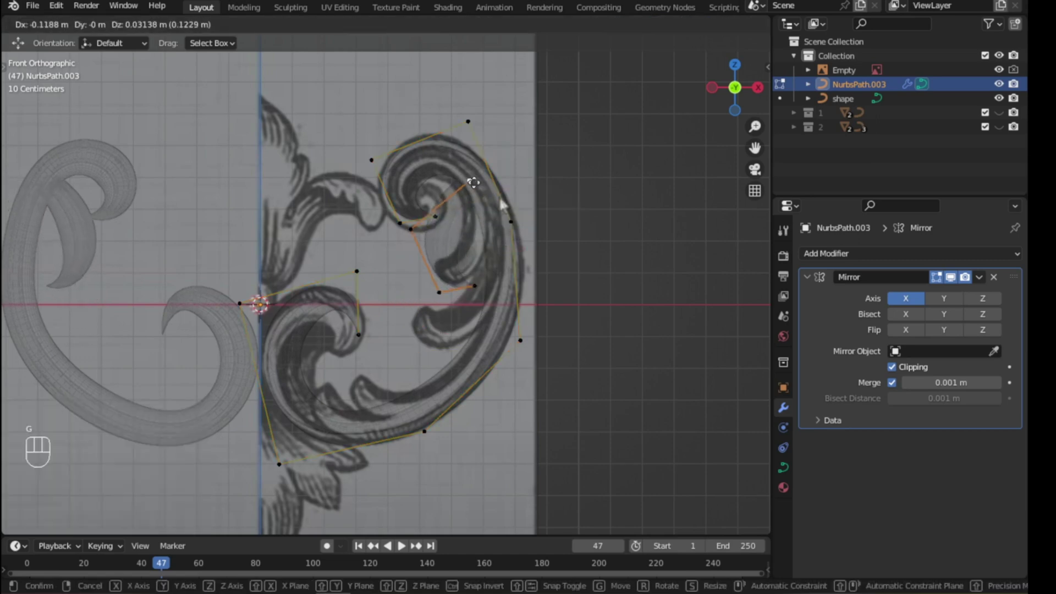
click(470, 179)
key(g)
click(487, 239)
key(g)
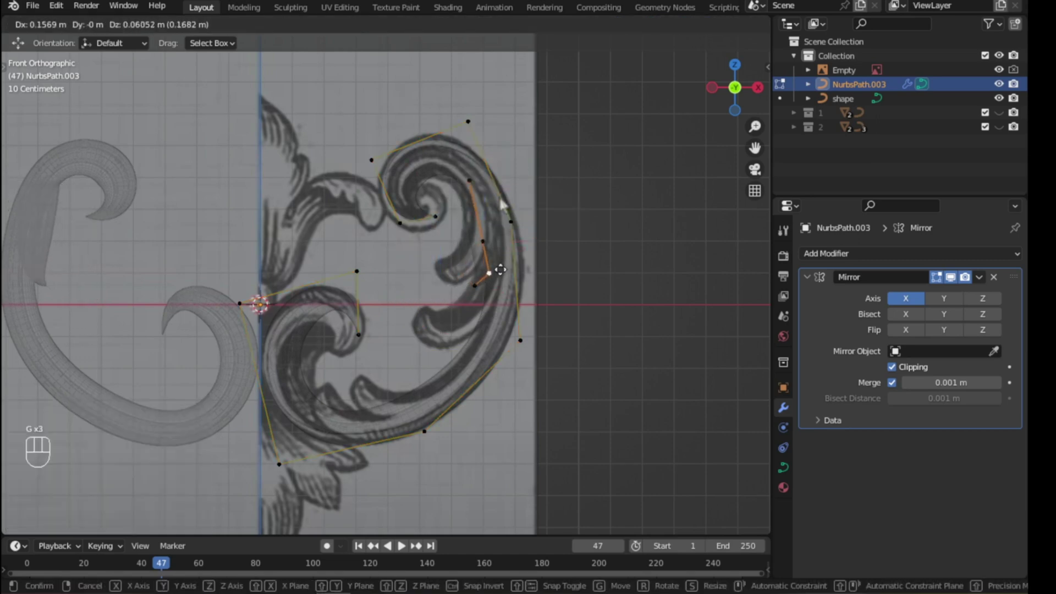
click(491, 275)
key(g)
click(435, 274)
- Refine the leaf curve's two middle points and move its upper start point up and left under the main curl
key(g)
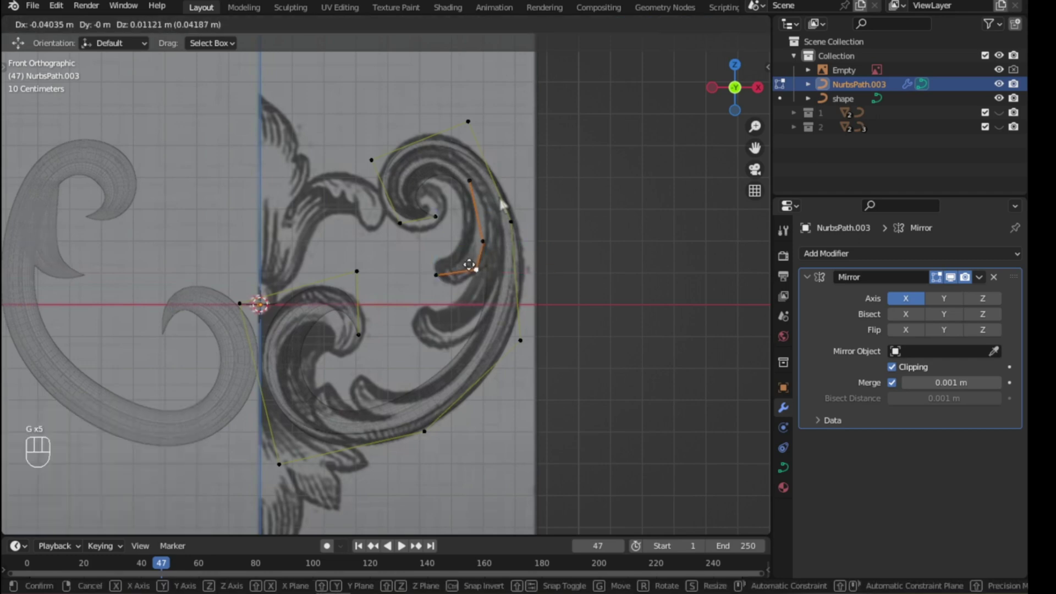
click(485, 244)
key(g)
click(484, 238)
key(g)
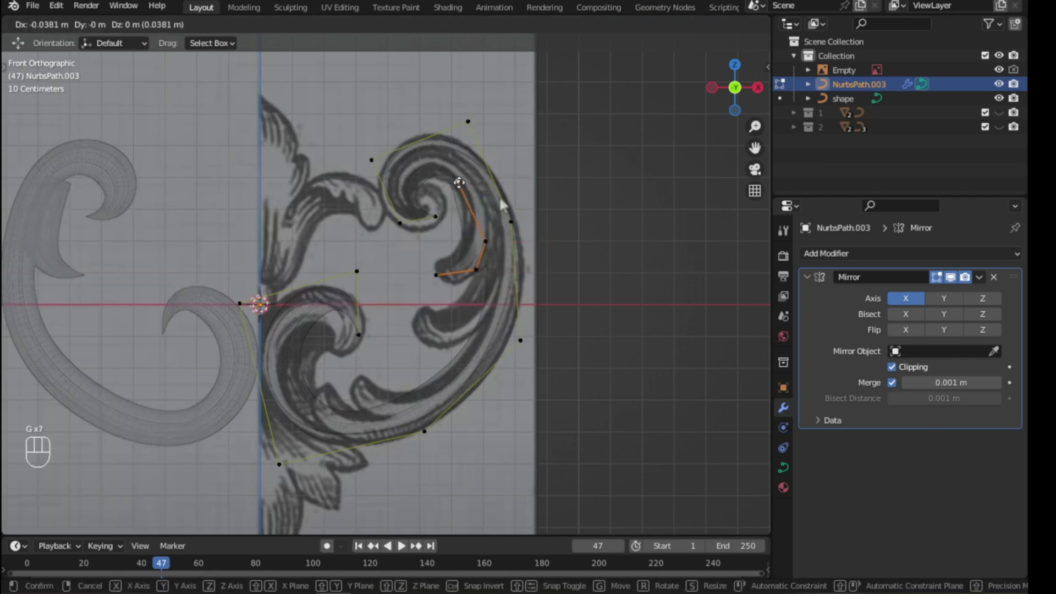
click(453, 173)
- Shrink the radius of the leaf curve's upper start point to 0 and return to solid display
key(alt+s)
click(502, 204)
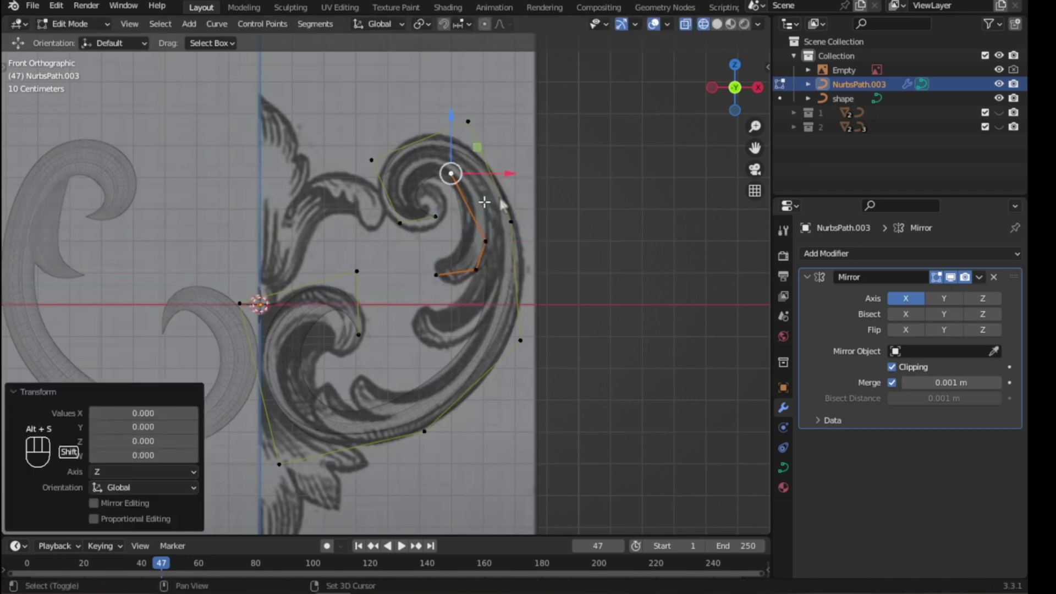
key(shift+z)
- Move the leaf's upper start point farther into the curl and its second point up and slightly right
scroll(448, 172, up, 3)
key(g)
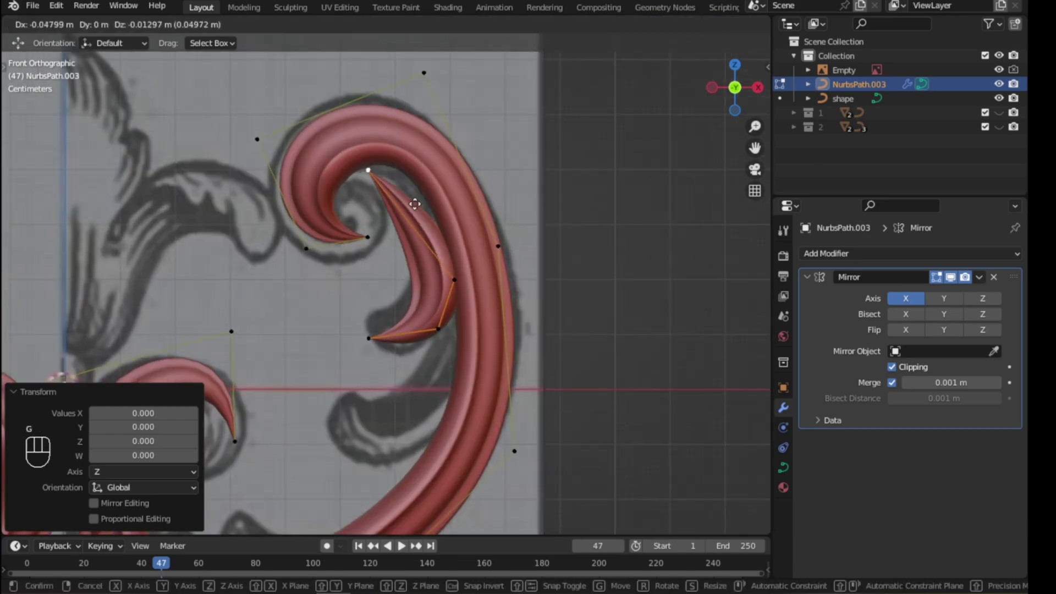
click(387, 206)
click(454, 279)
key(g)
click(468, 234)
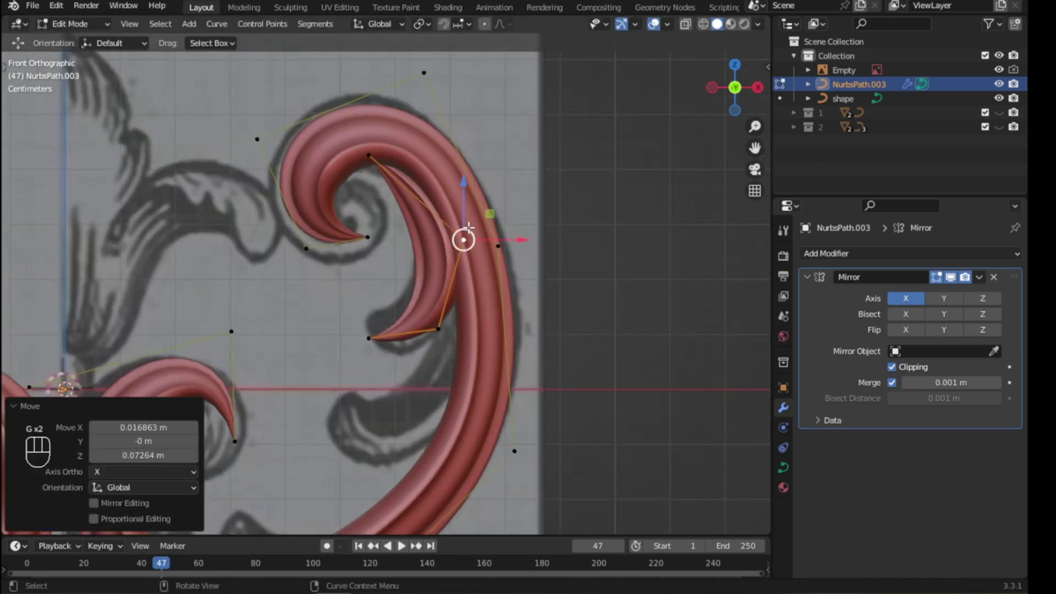
- Move the upper inner leaf's tip up and left, move its lower point down, and scale that point's radius by 1.879
click(368, 335)
key(g)
click(355, 316)
click(438, 329)
key(g)
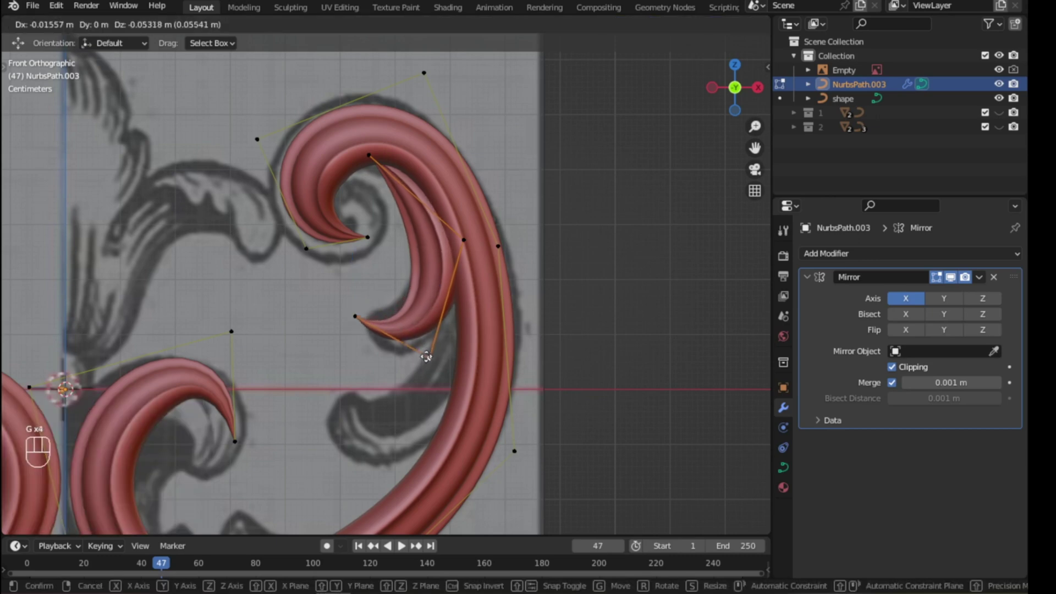
click(433, 296)
key(alt+s)
click(517, 252)
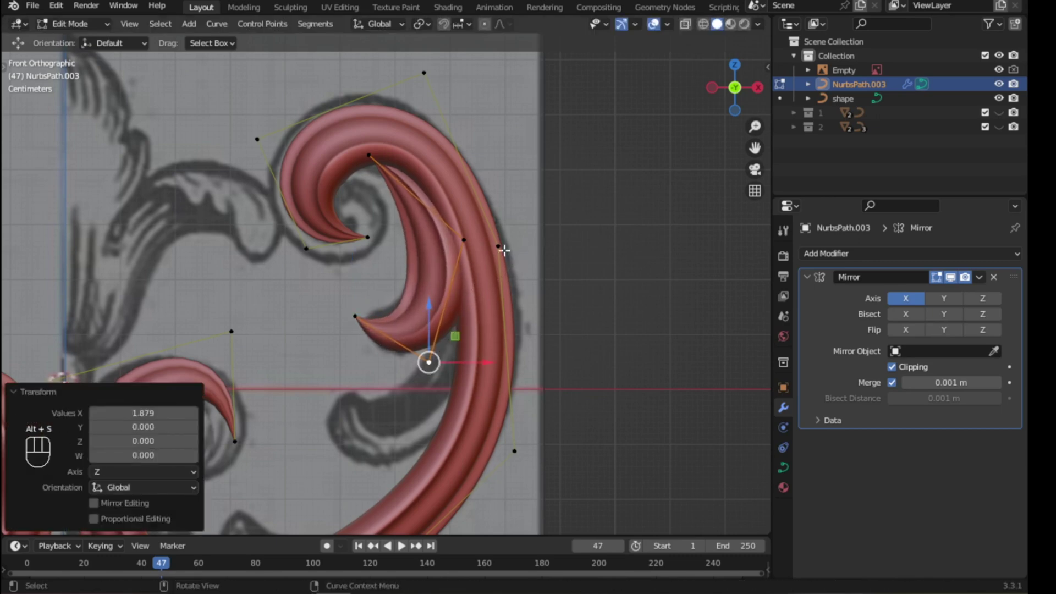
- Duplicate the whole upper inner leaf curve, place the copy below the original, and rotate it 33.1°
scroll(449, 259, down, 2)
key(ctrl+l)
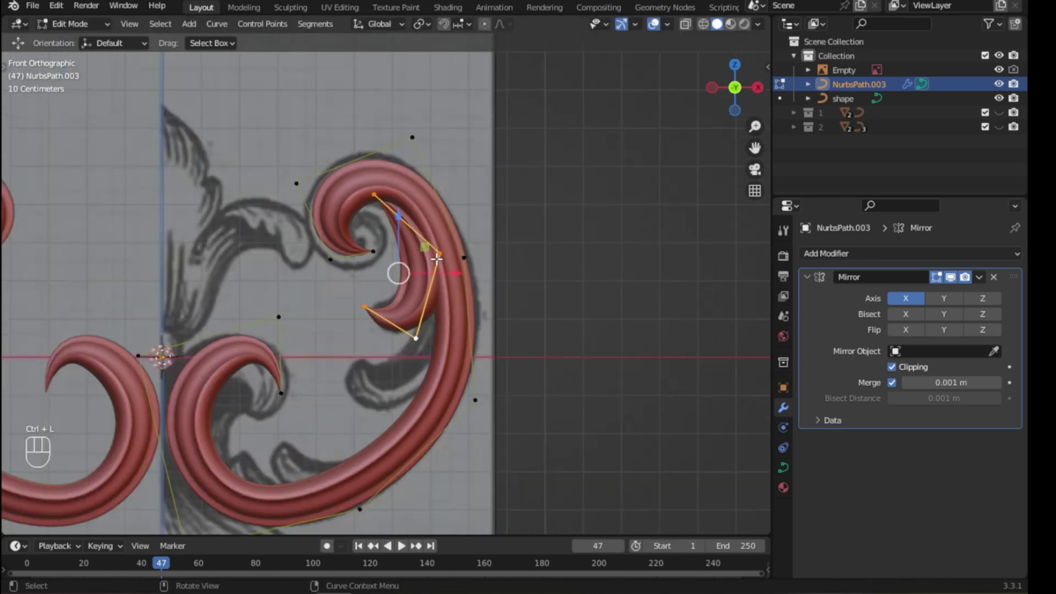
key(shift+d)
click(377, 354)
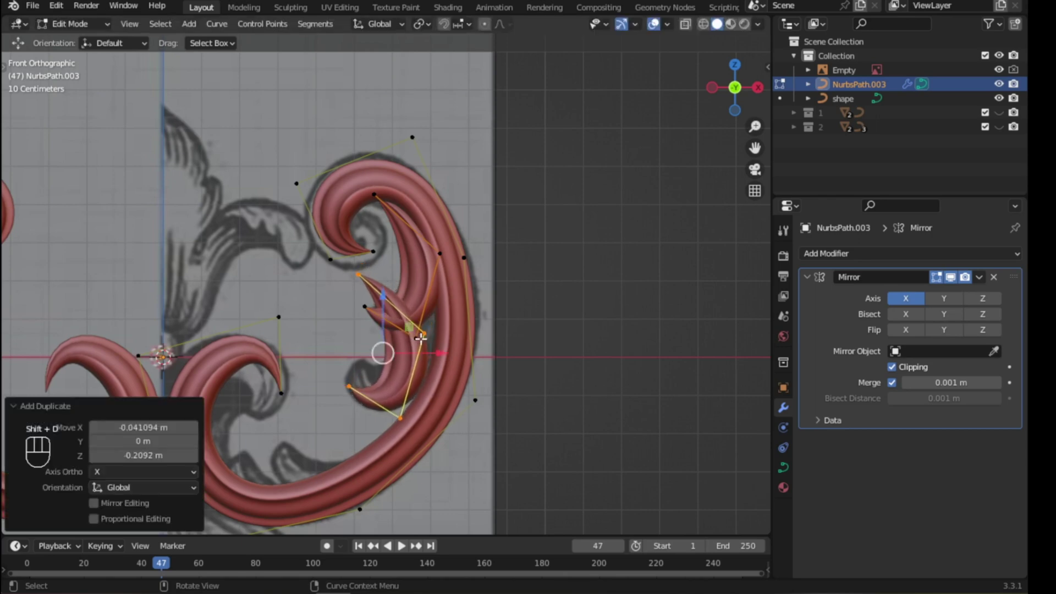
key(r)
click(378, 354)
- Move the second leaf onto the drawn leaf against the main stem and shift its start point up and right
key(g)
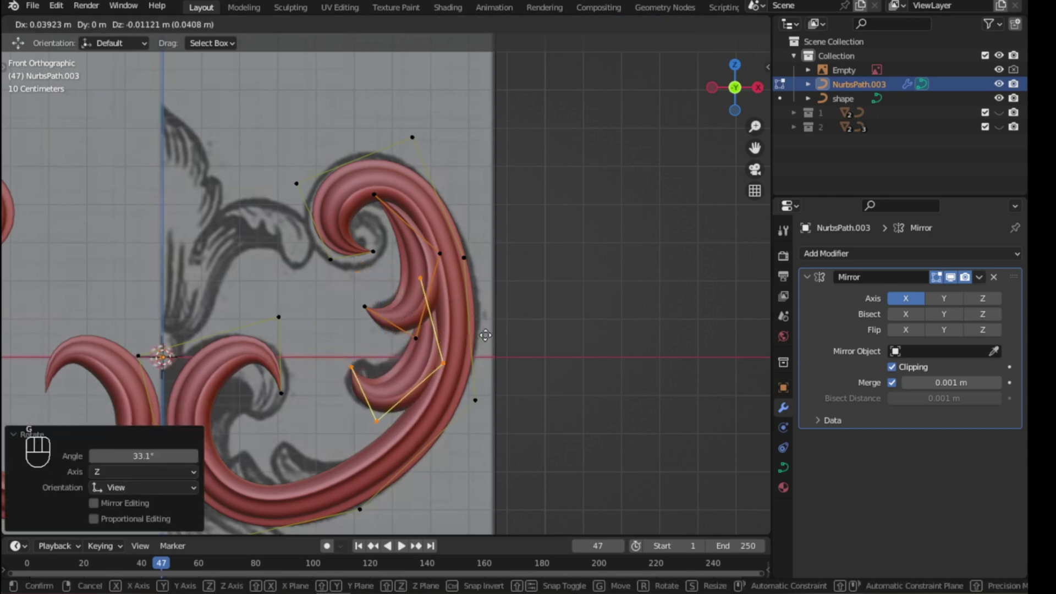
click(486, 333)
key(g)
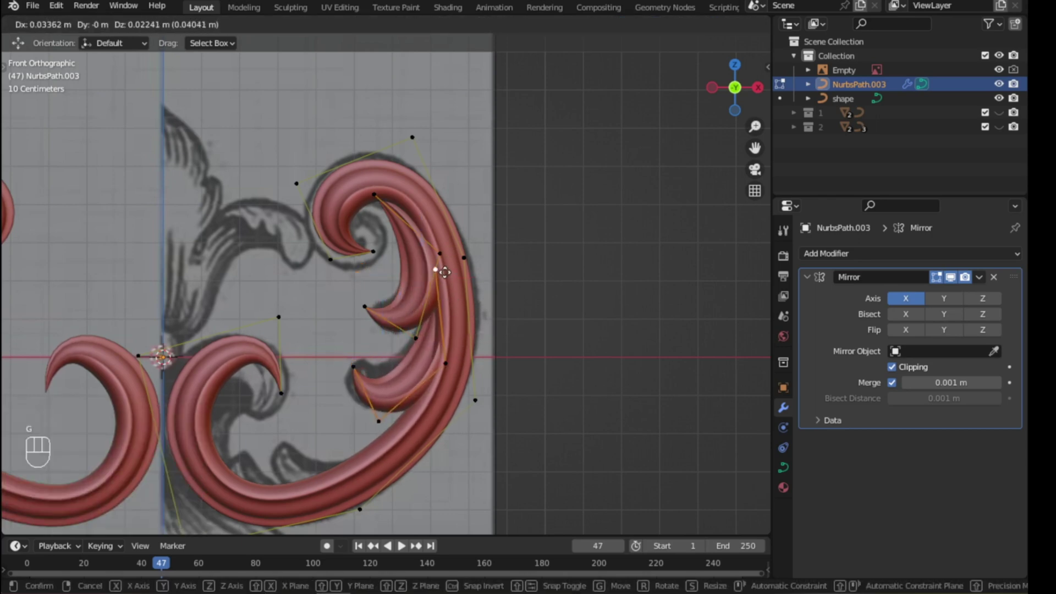
click(445, 272)
- Place a copy of the second leaf along the lower inside of the scroll, rotated 25.9° to follow the stem
key(ctrl+l)
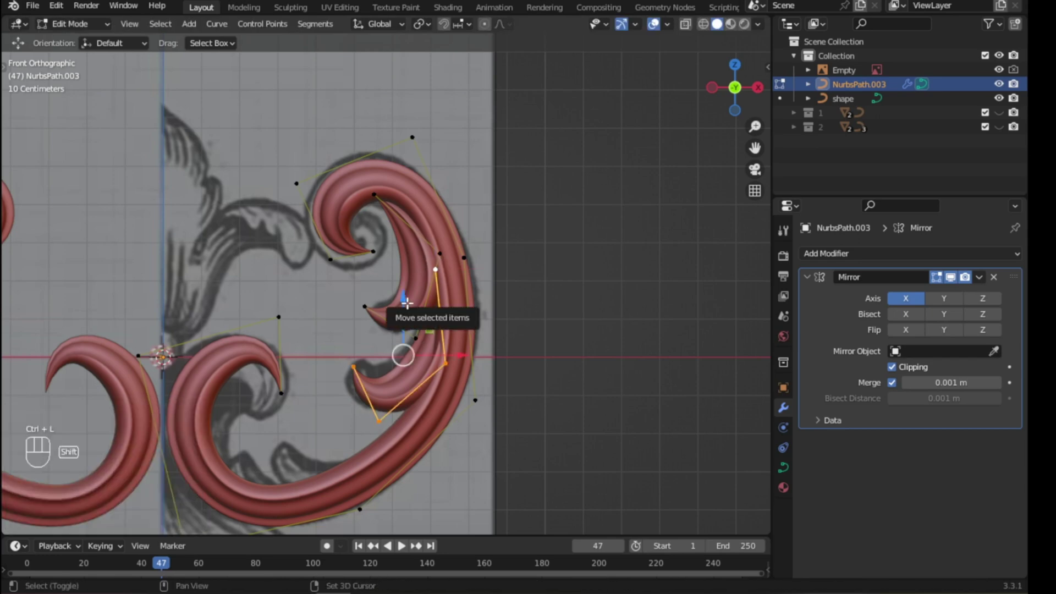
key(shift+d)
click(311, 431)
key(r)
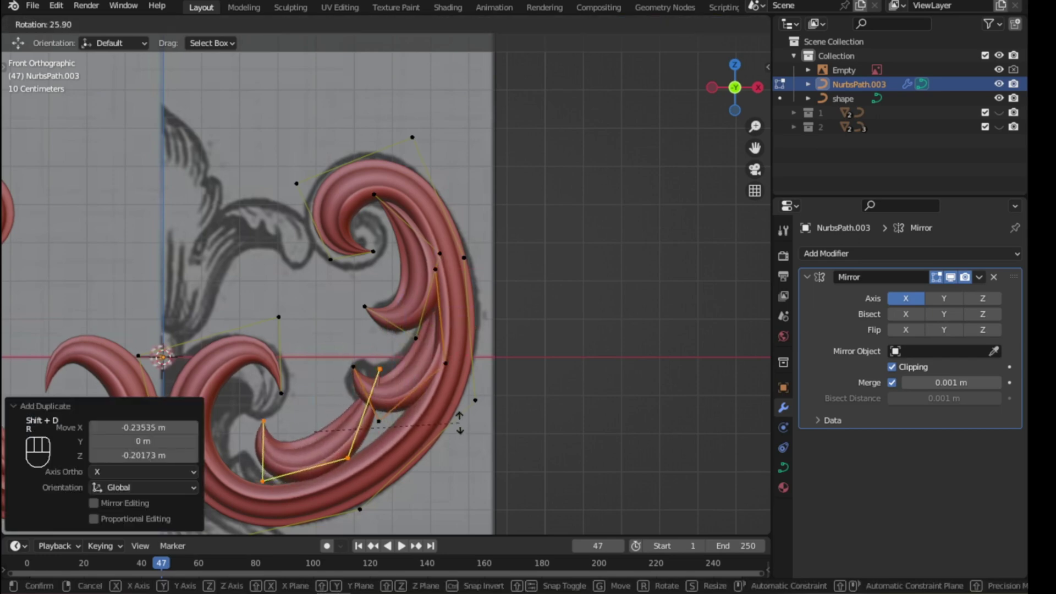
click(460, 423)
shift+middle_drag(312, 430, 417, 323)
key(g)
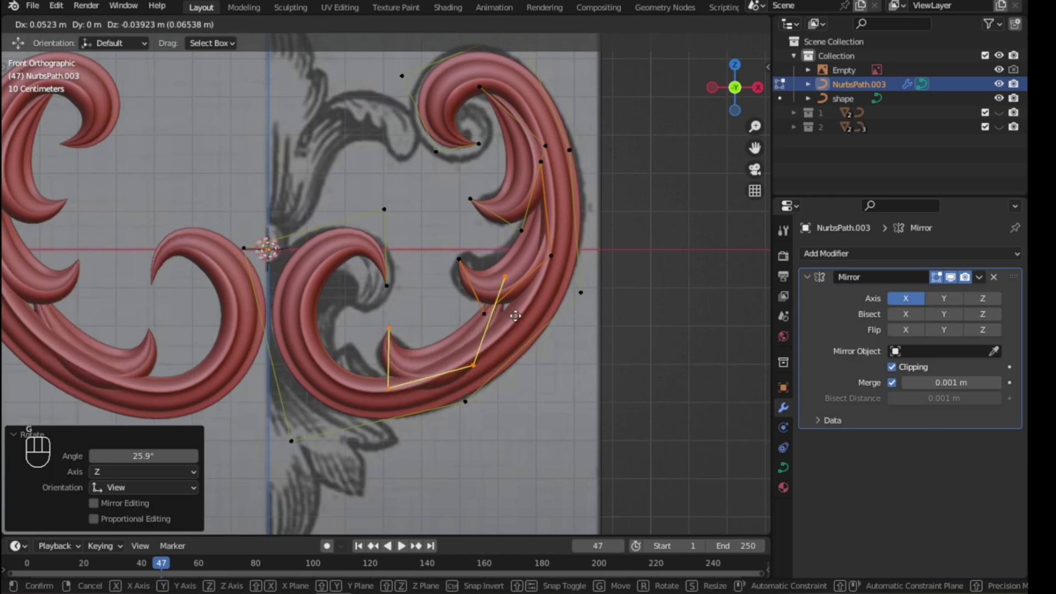
click(488, 342)
- Adjust the third leaf's four control points so it runs along the stem and its tip curls upward
key(g)
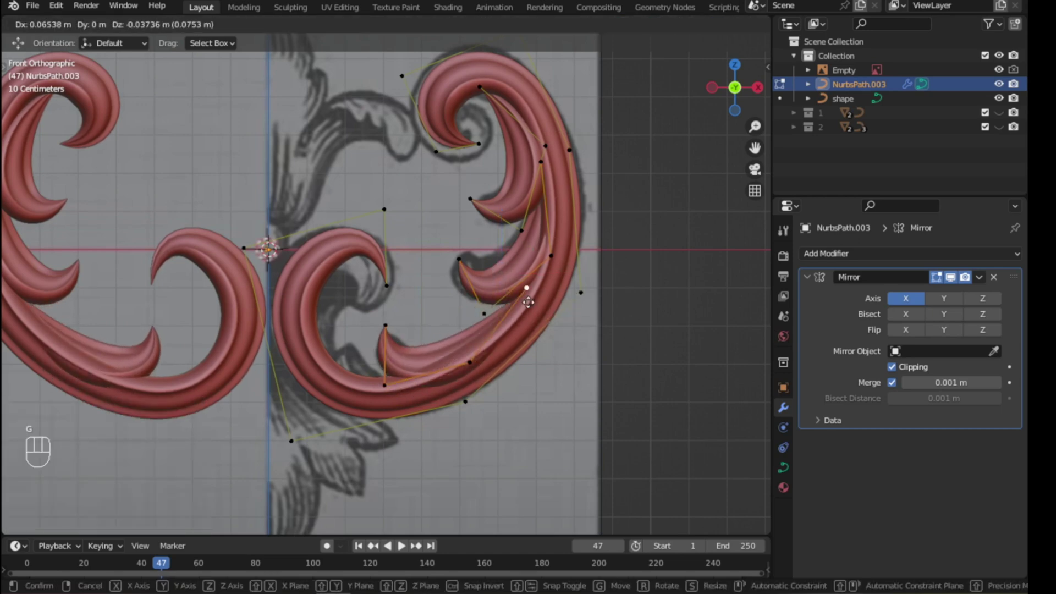
click(466, 357)
key(g)
click(457, 354)
click(386, 325)
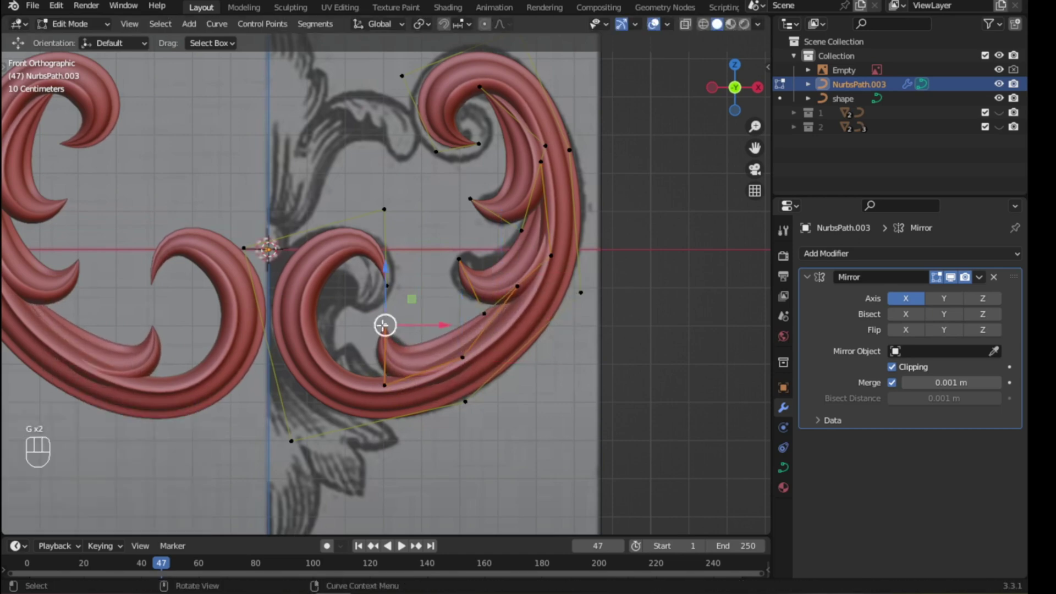
key(g)
click(385, 317)
click(383, 384)
key(g)
click(371, 375)
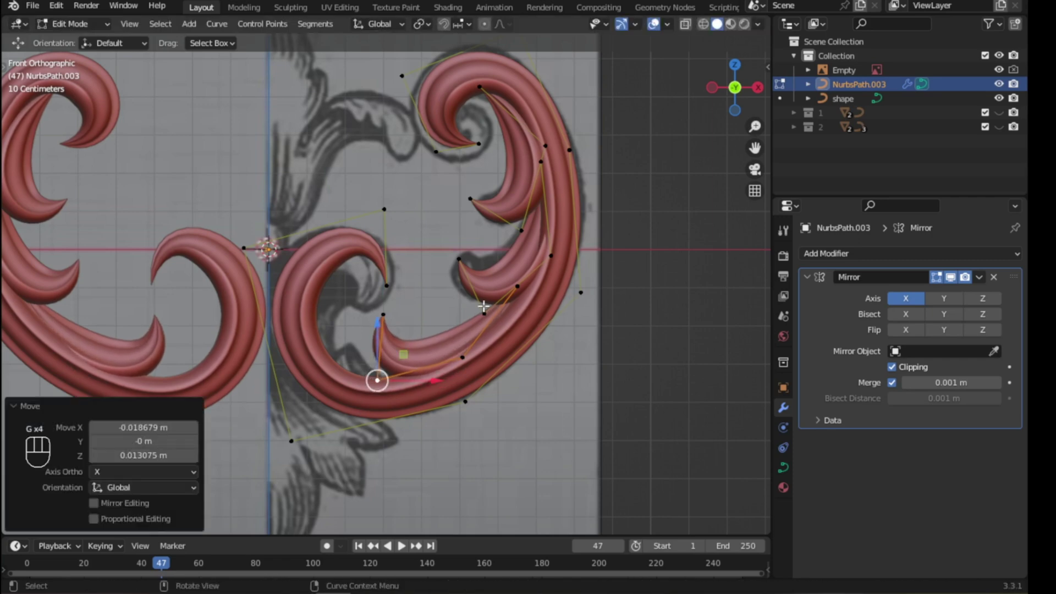
- Move the second leaf's tip up and left, shift its lower point slightly left, and scale that point's radius by 1.098
drag(462, 261, 444, 247)
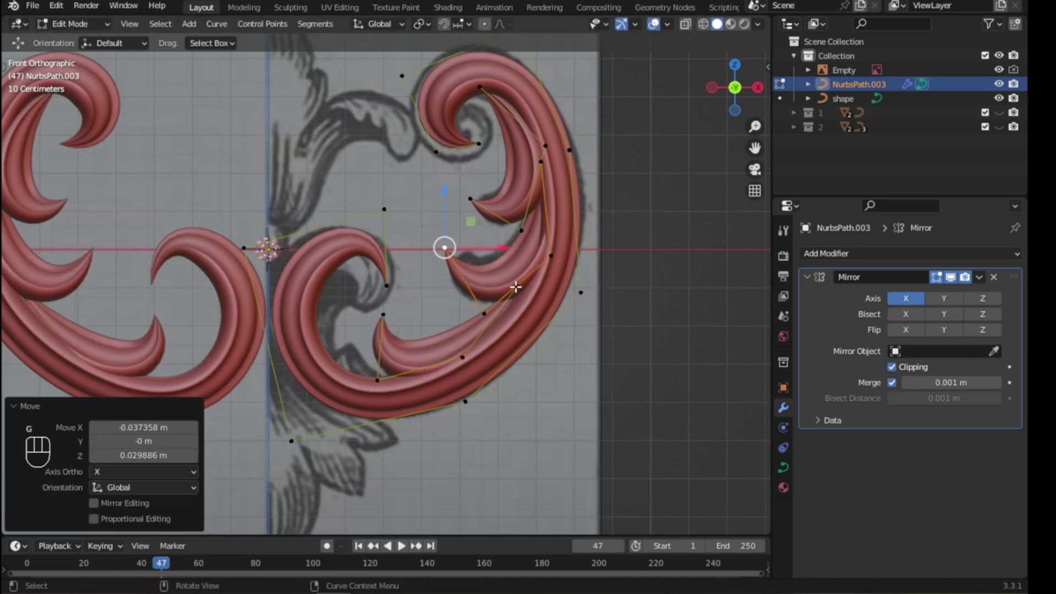
click(518, 286)
key(g)
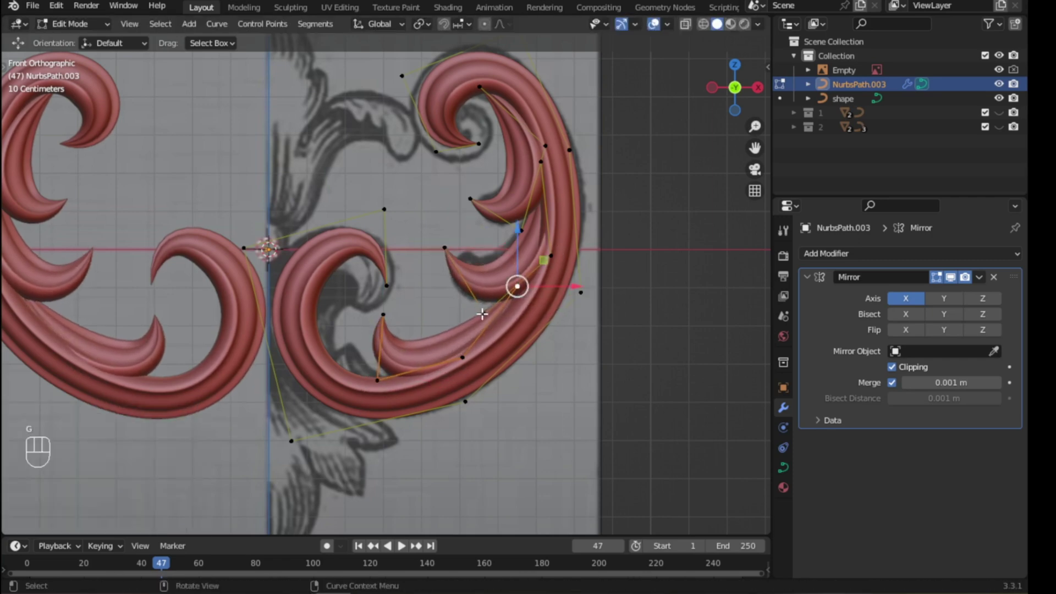
click(478, 314)
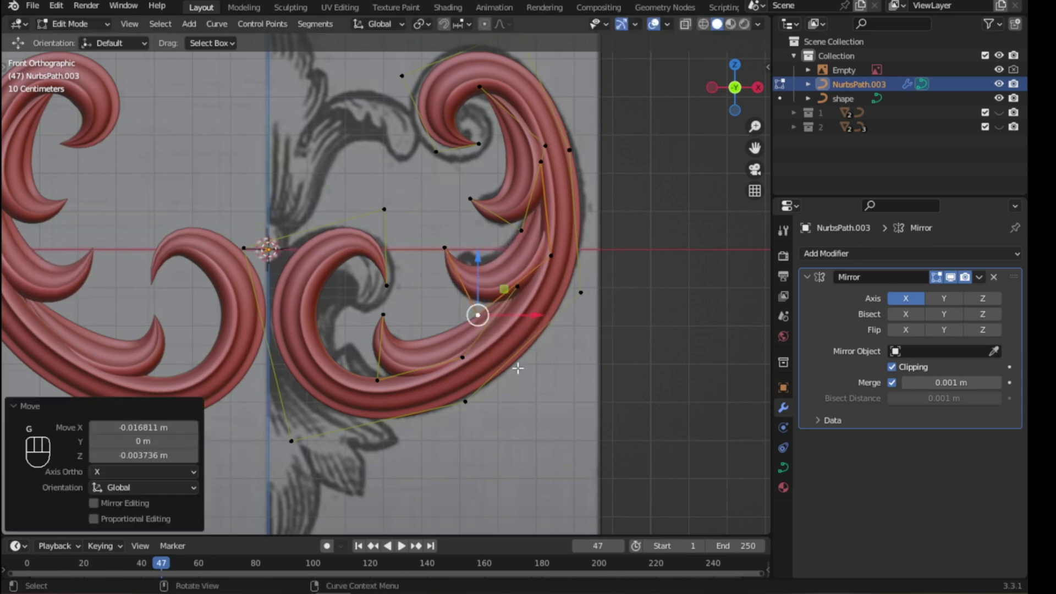
key(alt+s)
click(516, 369)
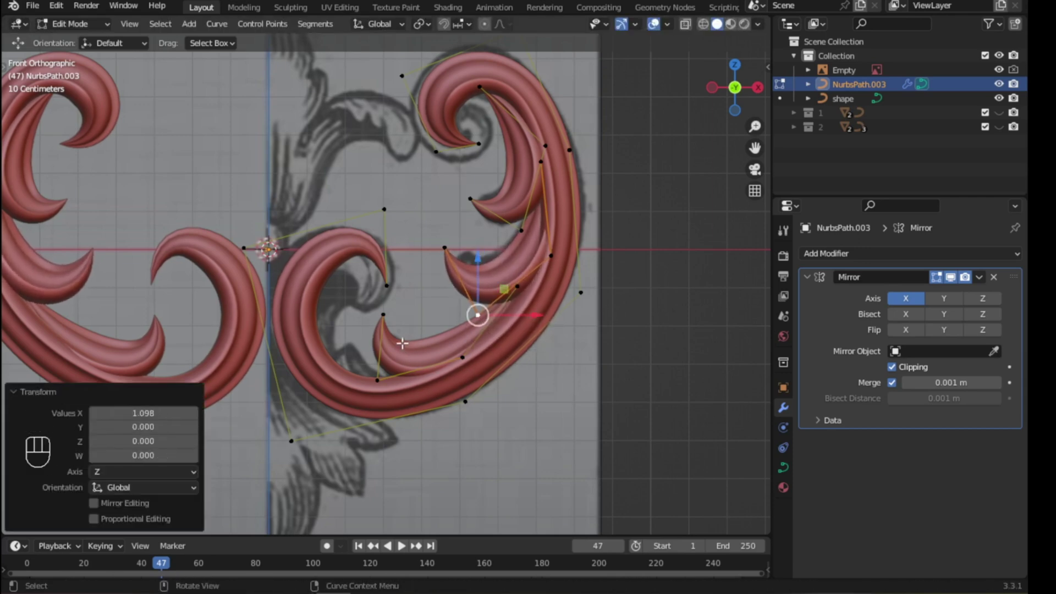
- Place a copy of the third leaf inside the lower curl beside the original, rotated about 47°
click(384, 318)
key(ctrl+l)
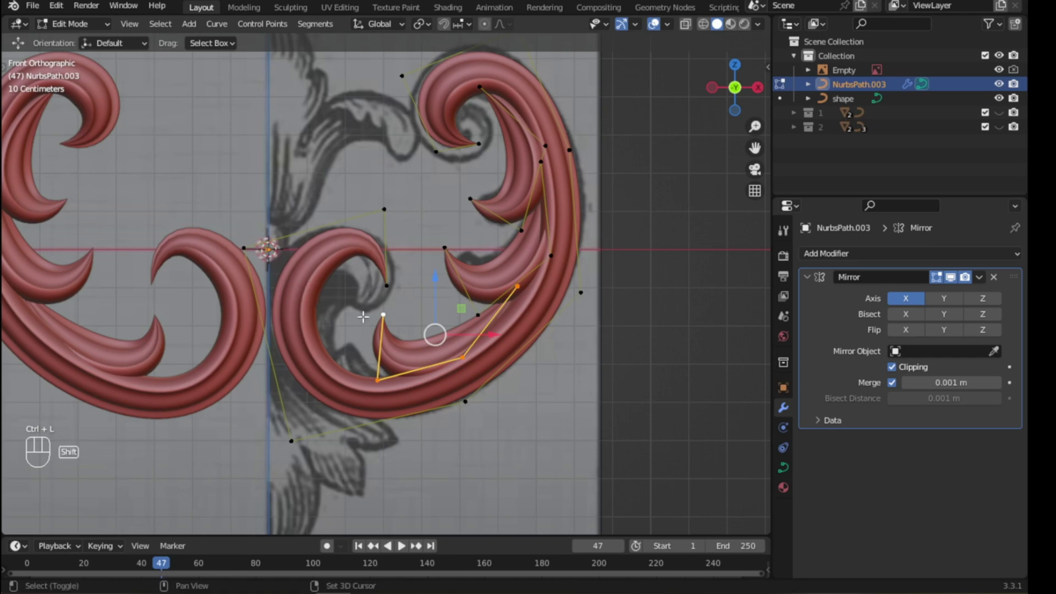
key(shift+d)
click(298, 295)
key(r)
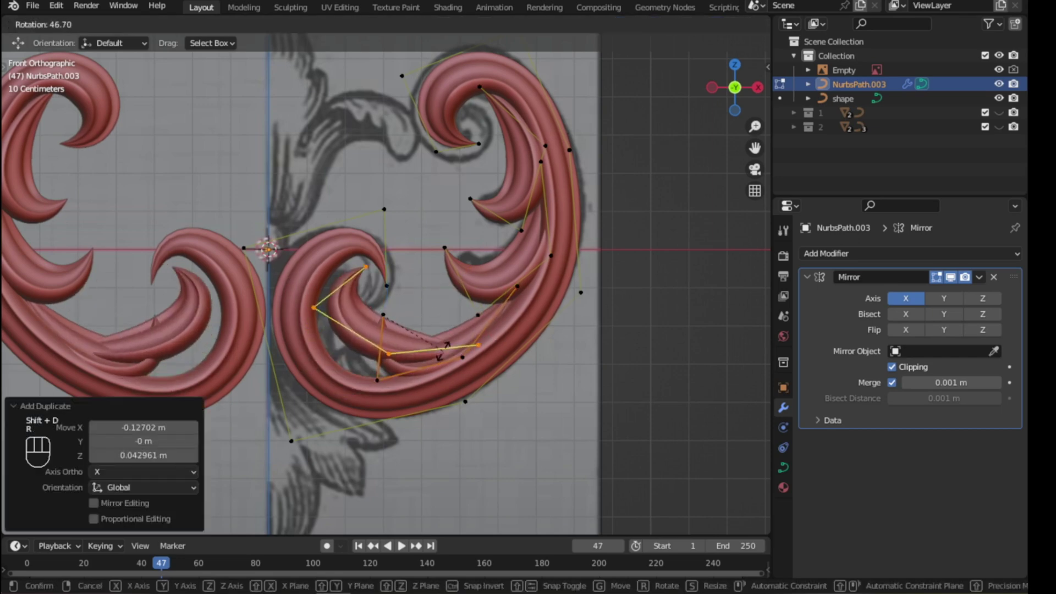
click(444, 351)
key(g)
click(411, 377)
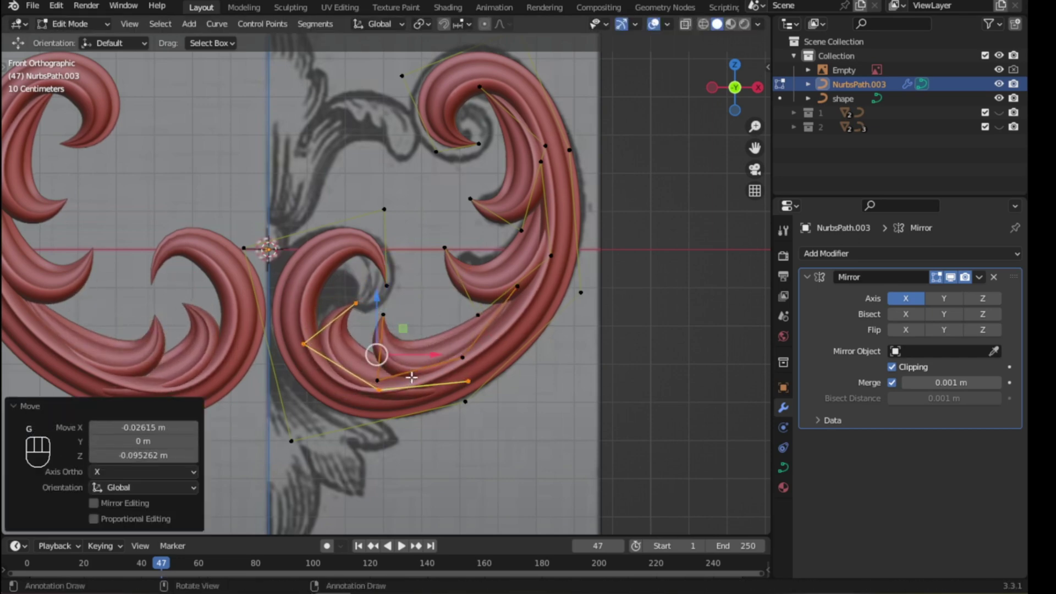
- Delete the fourth leaf's end point on the stem and scale the new end point's radius by 0.42
click(473, 380)
key(x)
click(418, 390)
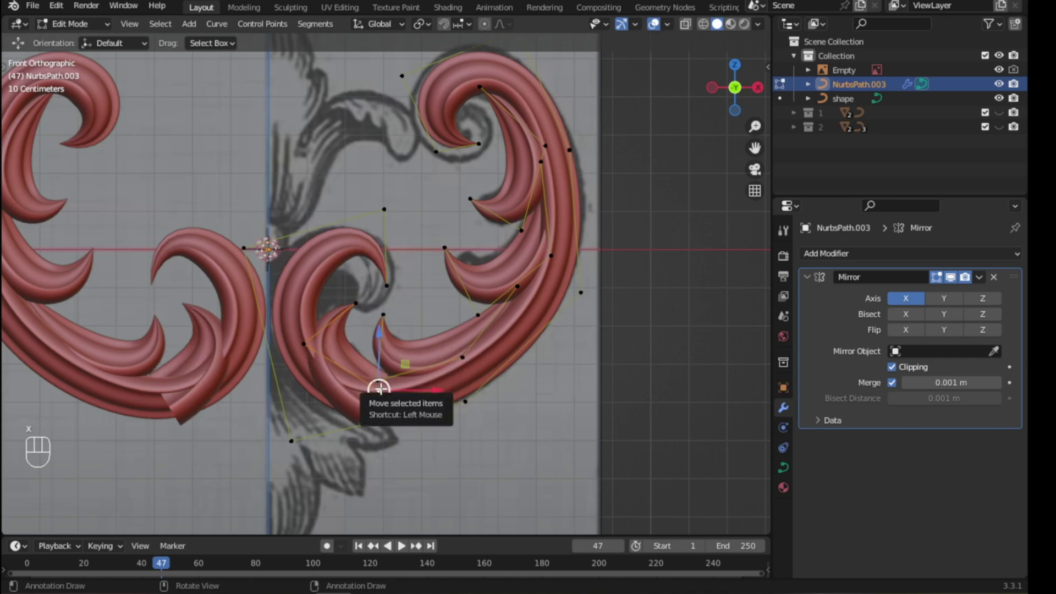
key(alt+s)
click(378, 394)
- Move the fourth leaf's stem end point up and right, shrink its radius to 0, and show the control point properties
key(g)
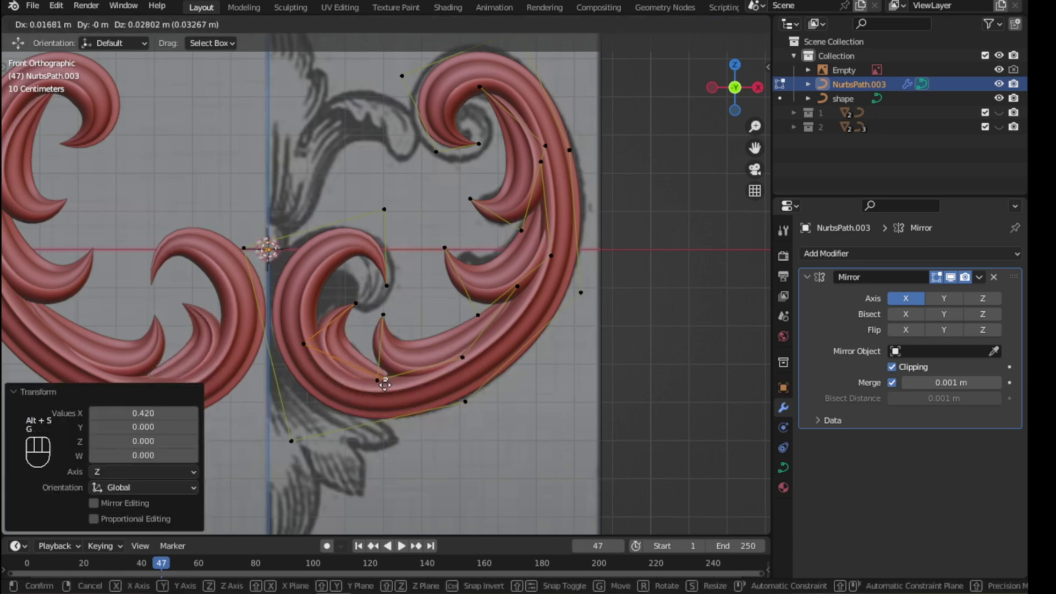
click(386, 382)
key(alt+s)
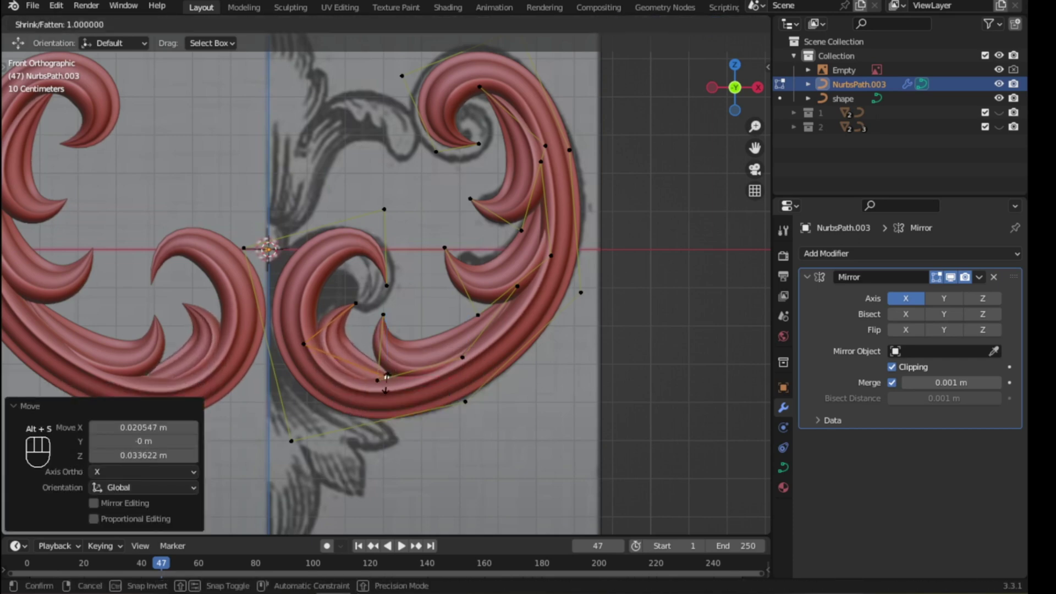
click(386, 378)
key(n)
click(763, 71)
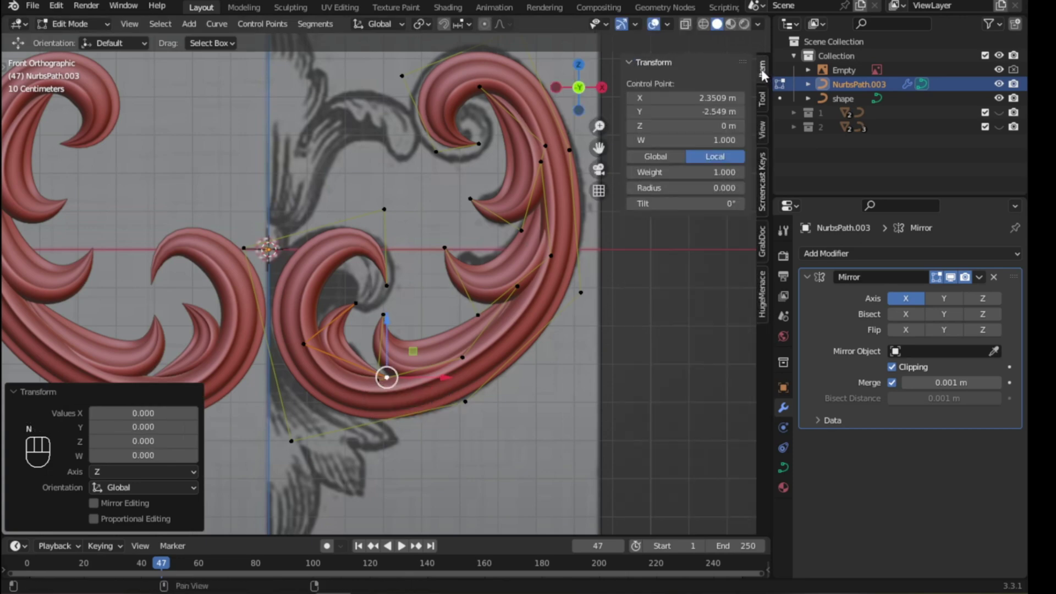
- Reposition the fourth leaf's middle point, move its tip left, and move its stem end right and slightly down
scroll(440, 354, up, 1)
click(291, 361)
key(g)
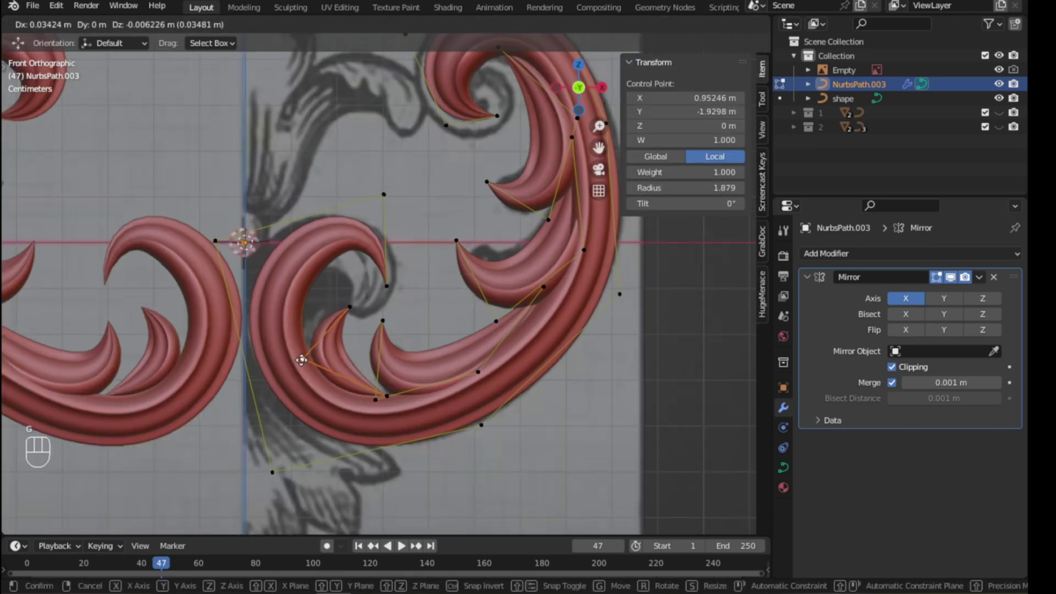
click(344, 327)
click(350, 306)
key(g)
click(336, 306)
click(387, 395)
key(g)
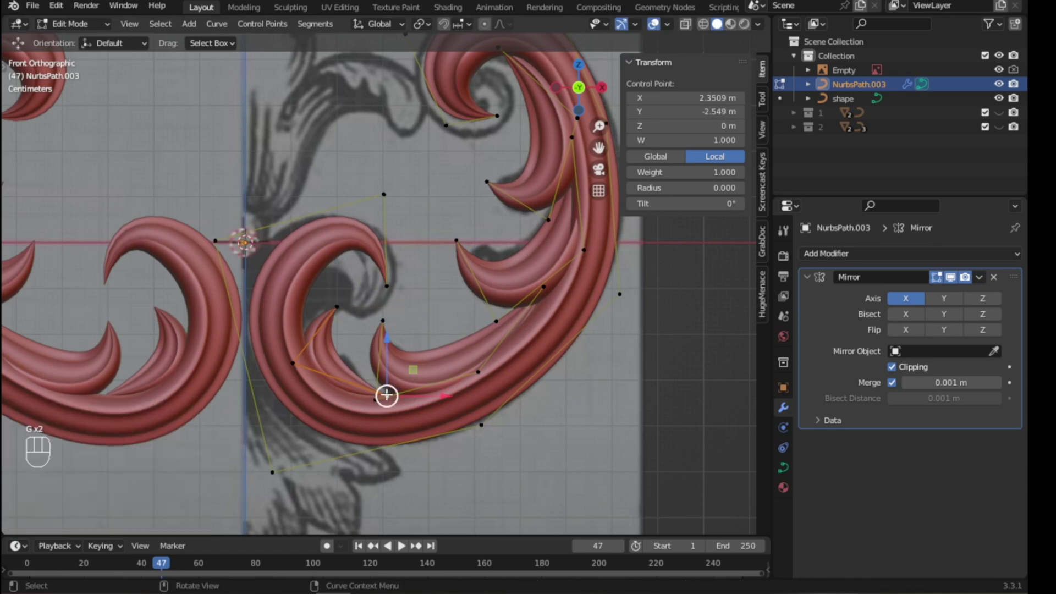
click(405, 402)
- Move the fourth leaf's middle point down, set its radius to 2.089, and shift the leaf's tip slightly down and left
click(293, 363)
key(g)
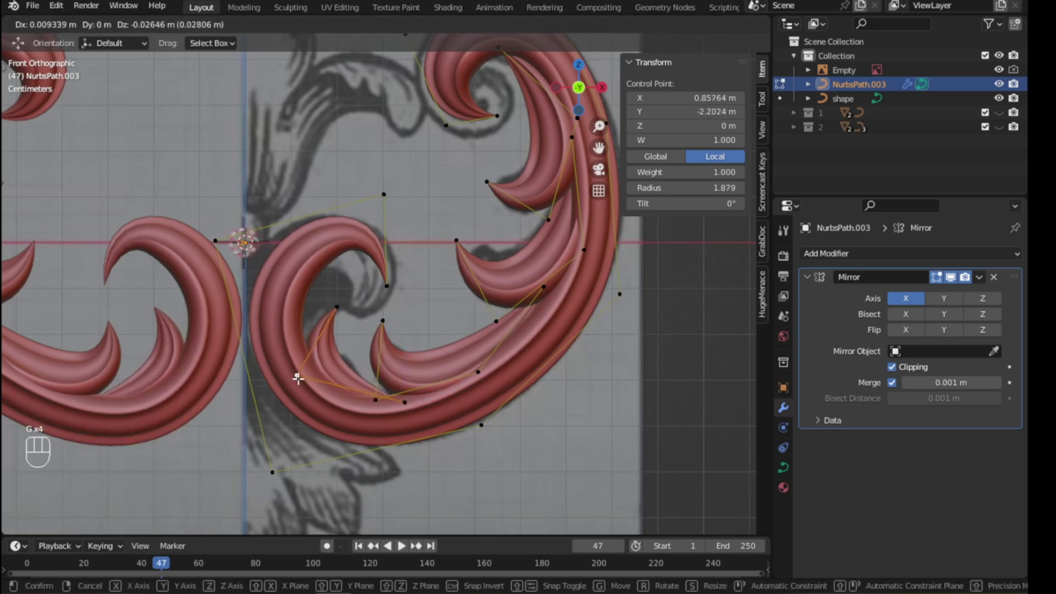
click(297, 375)
drag(660, 187, 680, 188)
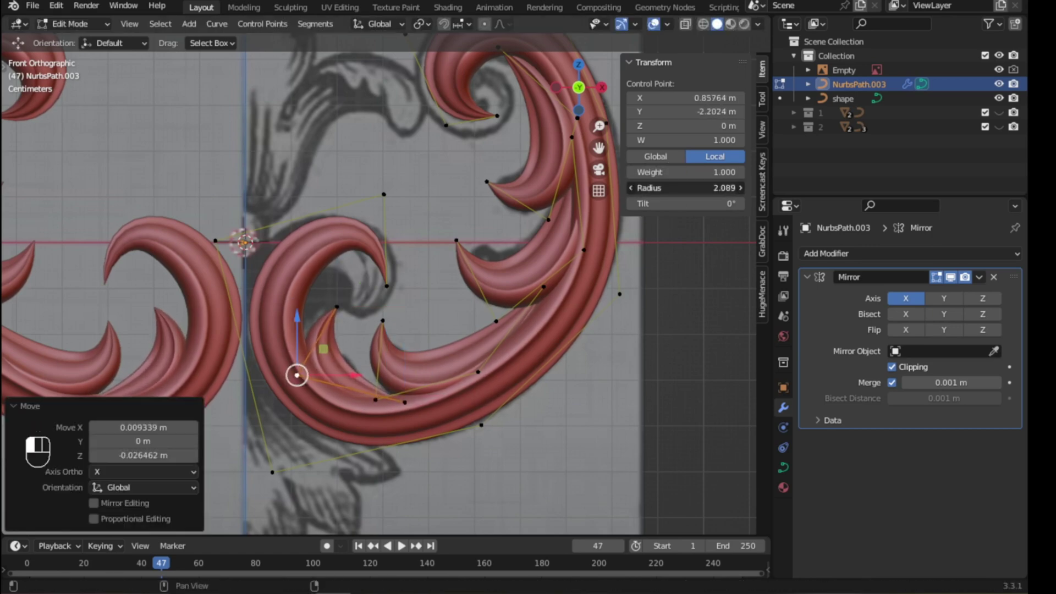
click(336, 306)
key(g)
click(332, 316)
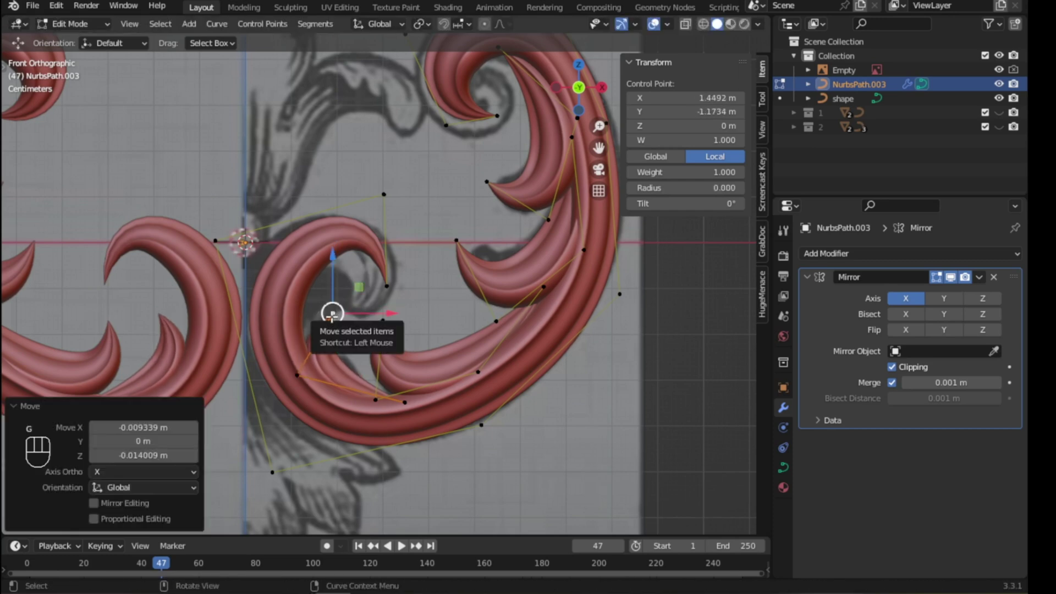
- Place a copy of the three-point fourth leaf higher inside the lower curl, rotated 80.6°
key(ctrl+l)
key(g)
click(334, 309)
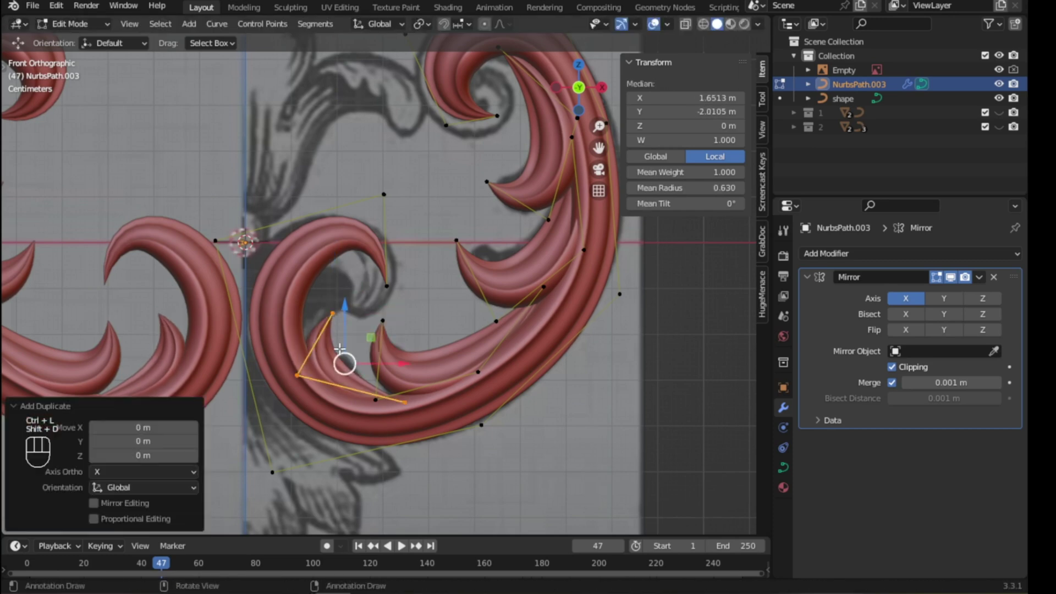
key(r)
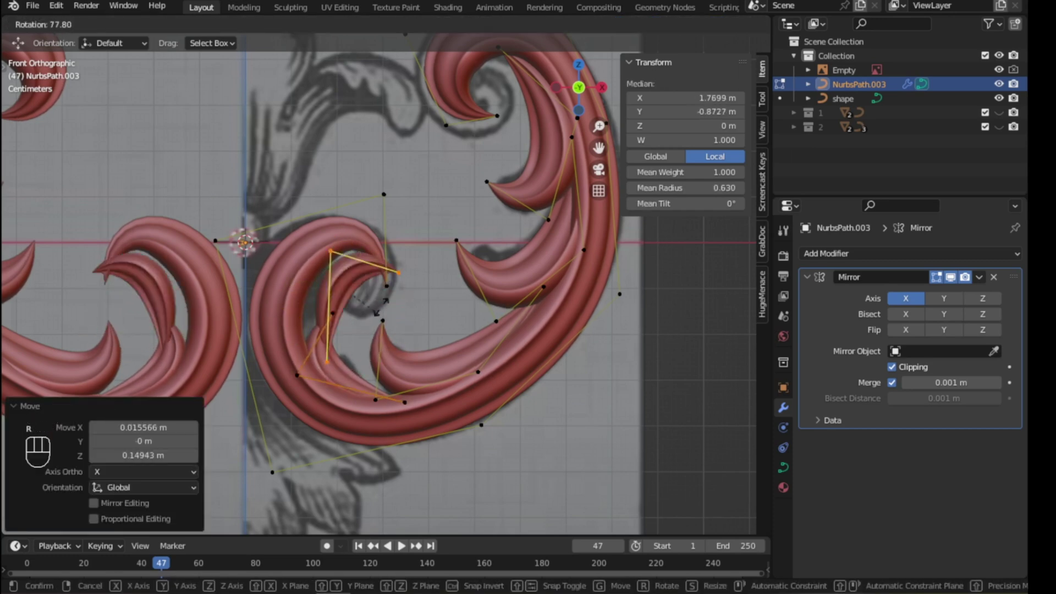
click(370, 308)
key(g)
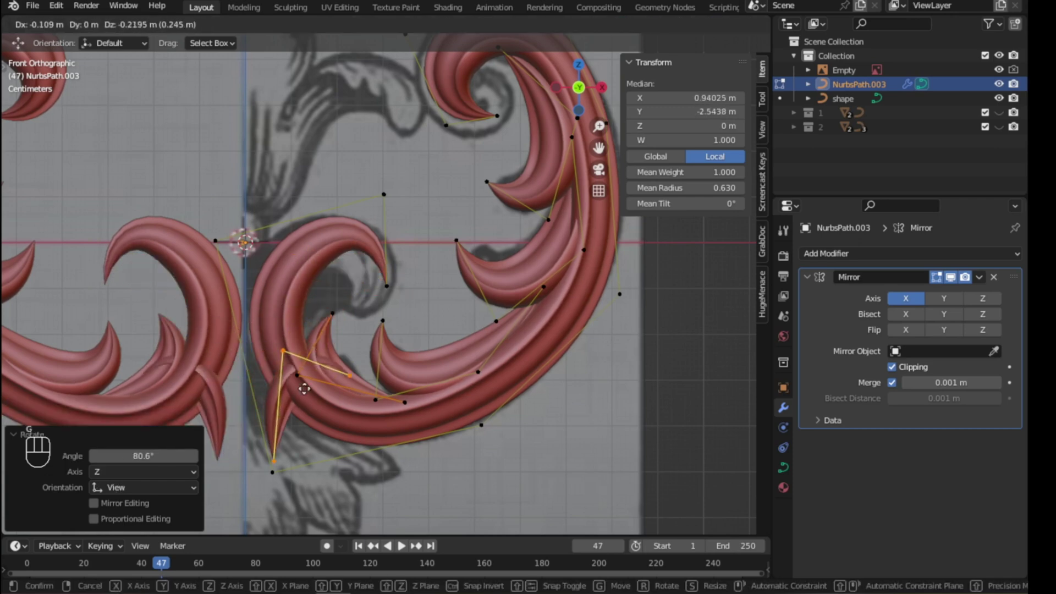
click(327, 300)
- Rotate and move the fifth leaf until it follows the inside of the curl with its tip pointing down, and select its tip point
key(r)
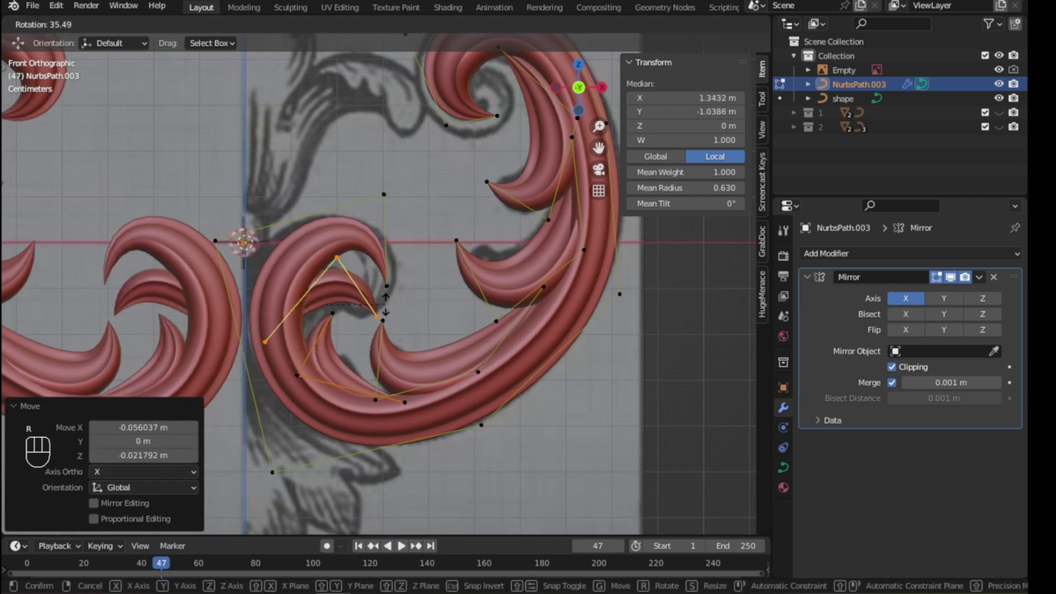
click(369, 290)
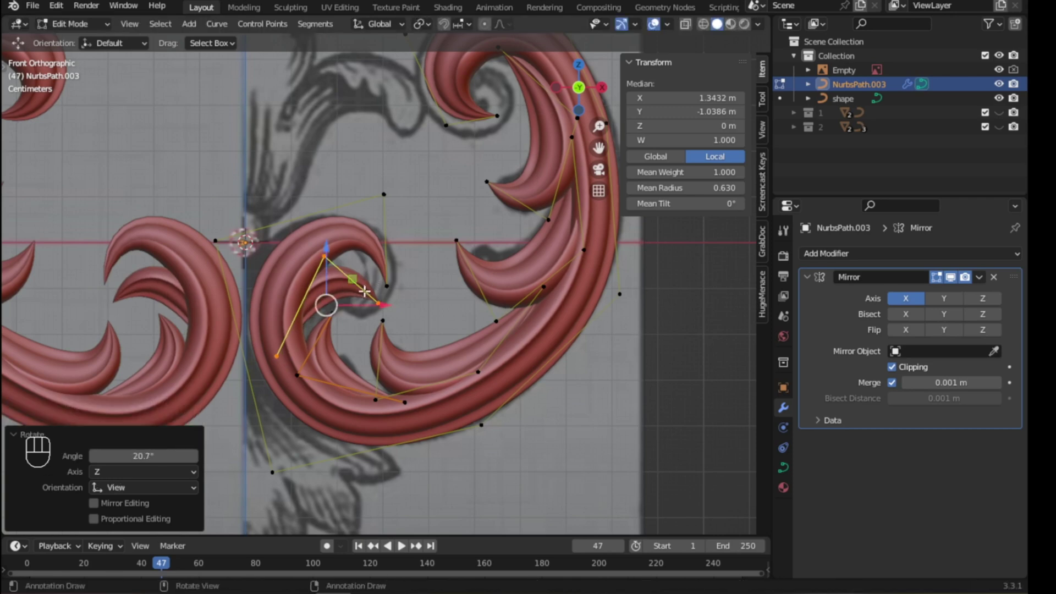
key(g)
click(374, 296)
key(r)
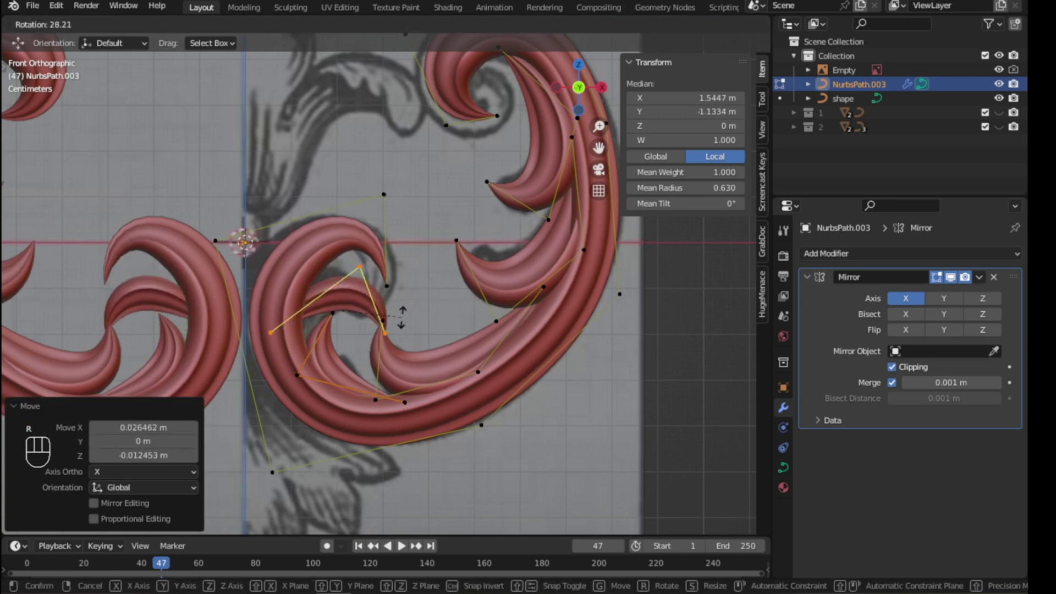
click(364, 308)
key(g)
click(379, 304)
click(378, 304)
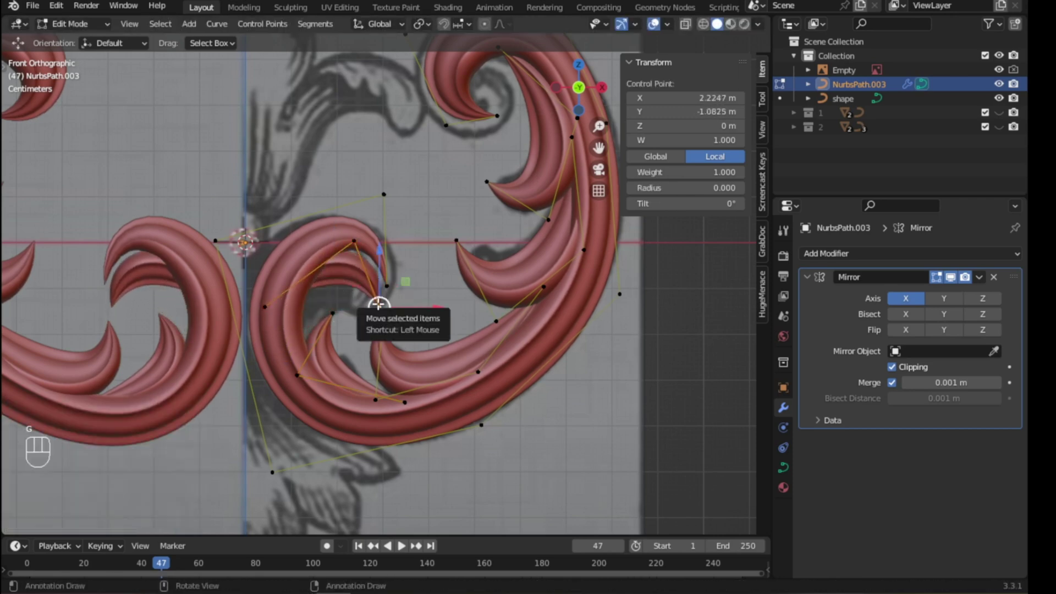
- Move the fifth leaf's tip down and left, its stem end right and slightly down, and its middle point down
key(g)
click(358, 330)
click(266, 307)
key(g)
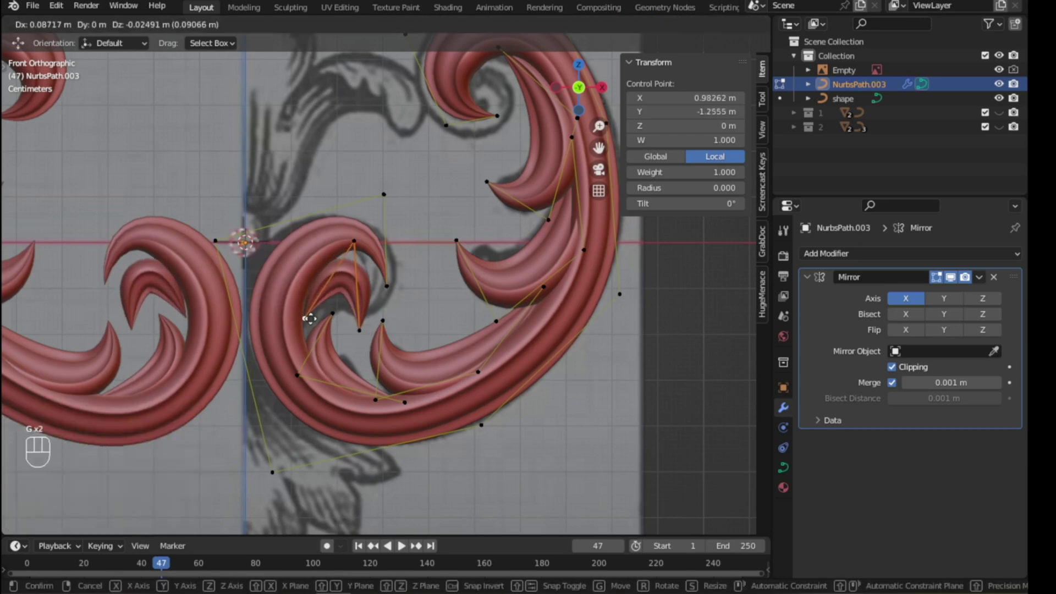
click(301, 324)
click(356, 245)
key(g)
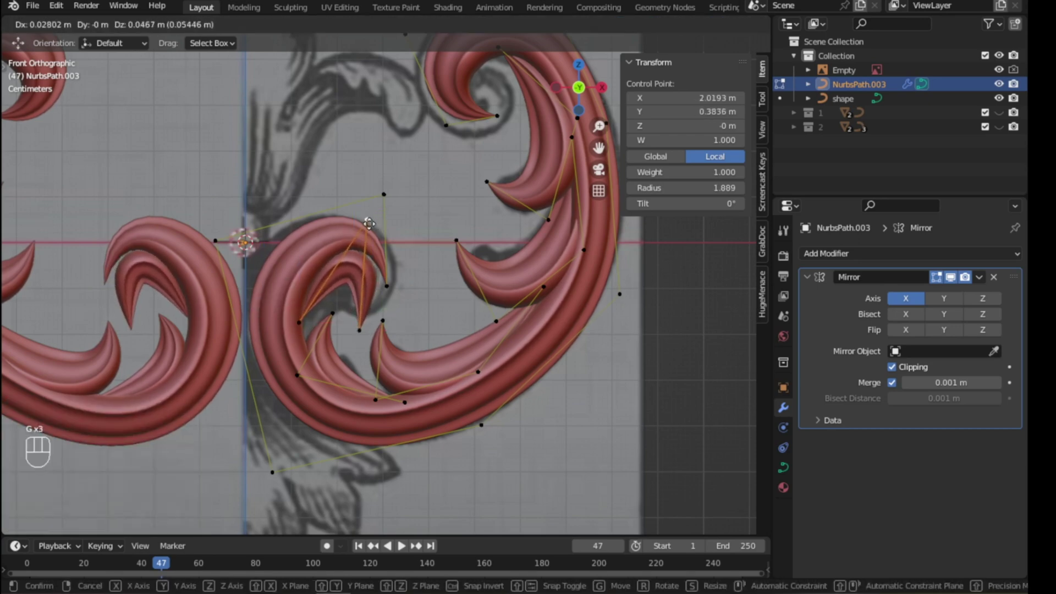
click(354, 263)
- Move the whole fifth leaf up and slightly right inside the curl, and shift its tip slightly up
key(ctrl+l)
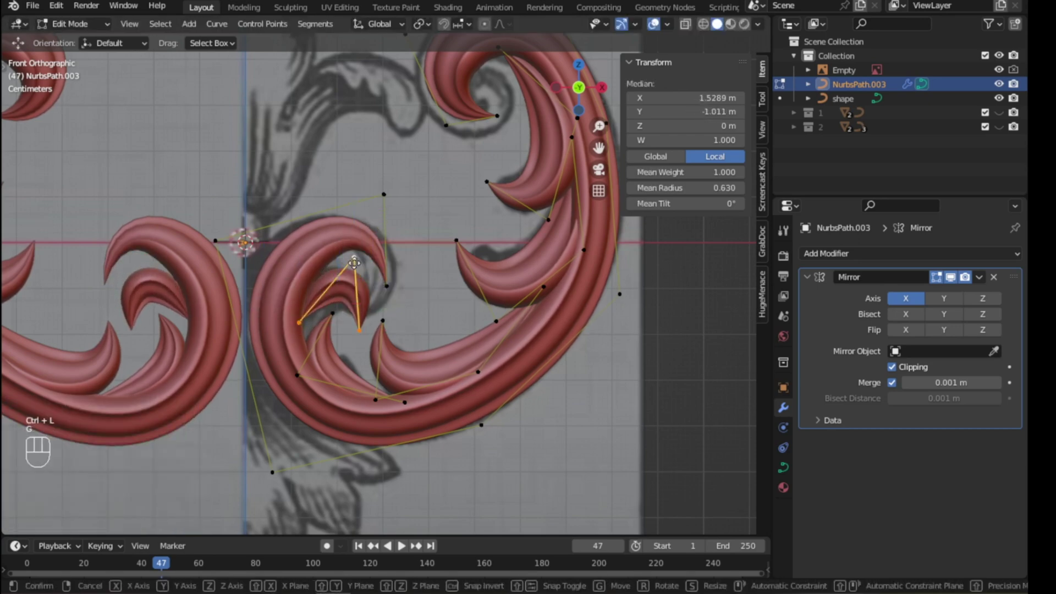
click(362, 242)
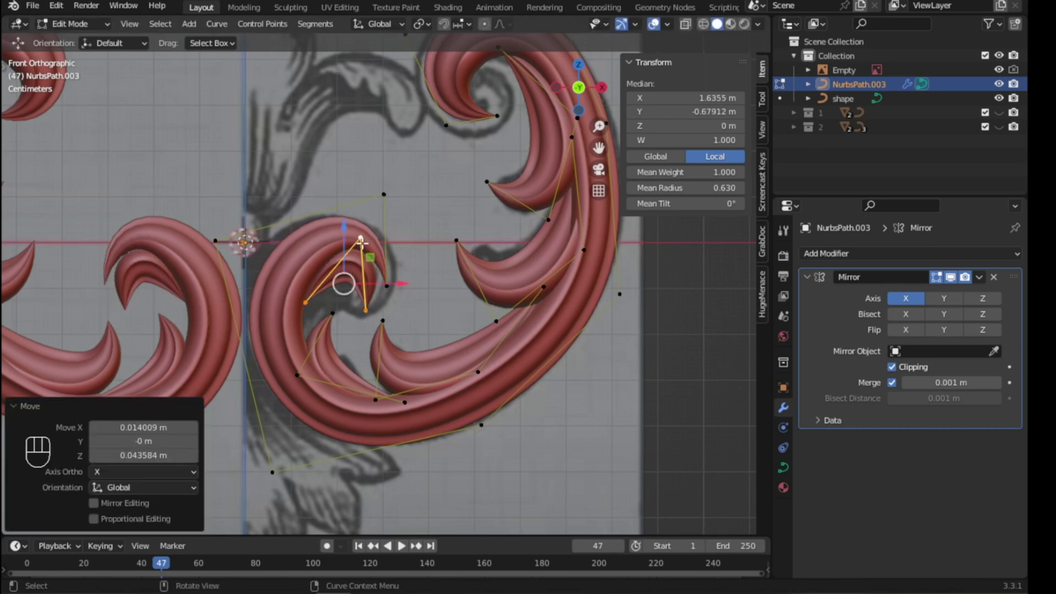
click(365, 309)
key(g)
click(364, 300)
- Duplicate the scroll's middle inner leaf, place the copy above the lower curl, and rotate and move it toward the center line
scroll(362, 297, down, 1)
scroll(363, 299, down, 2)
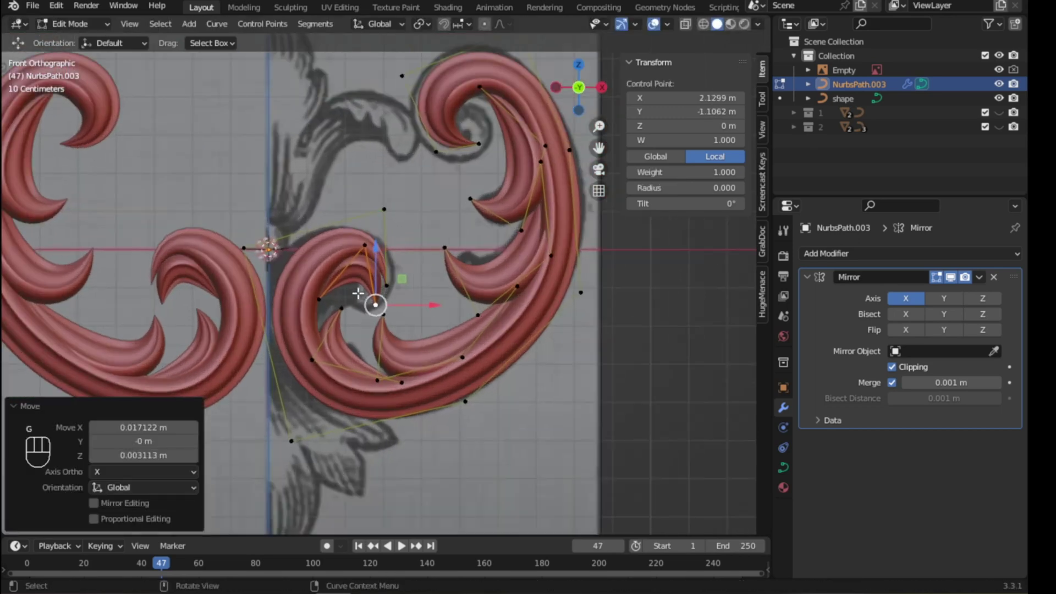
scroll(361, 291, up, 2)
click(444, 248)
key(ctrl+l)
key(shift+d)
click(503, 161)
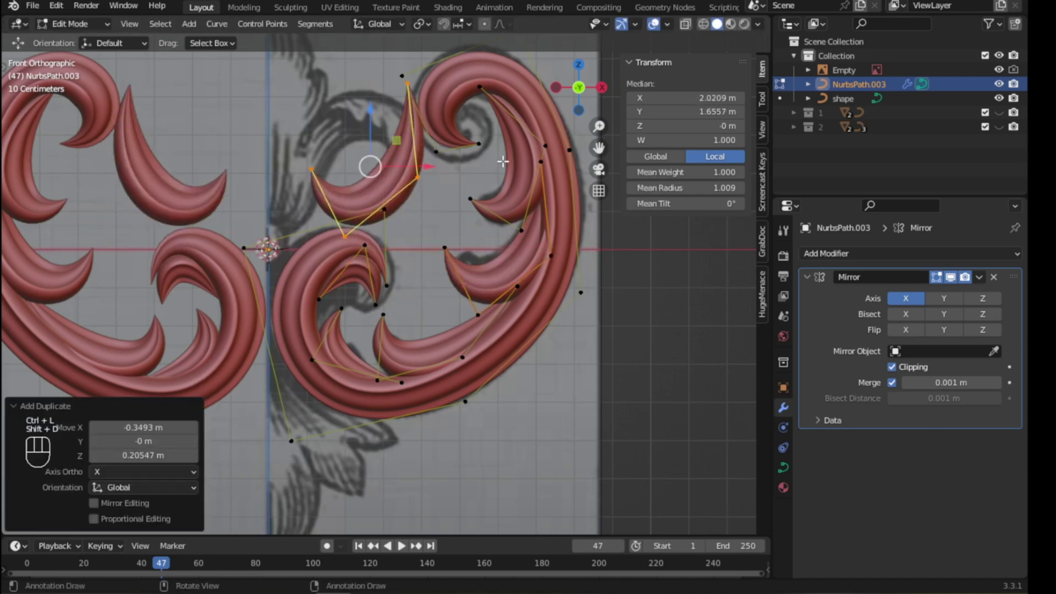
key(r)
click(388, 216)
key(g)
click(362, 200)
- Rotate the sixth leaf 66.1° and move it to arch between the center line and the upper curl
shift+middle_drag(366, 203, 330, 340)
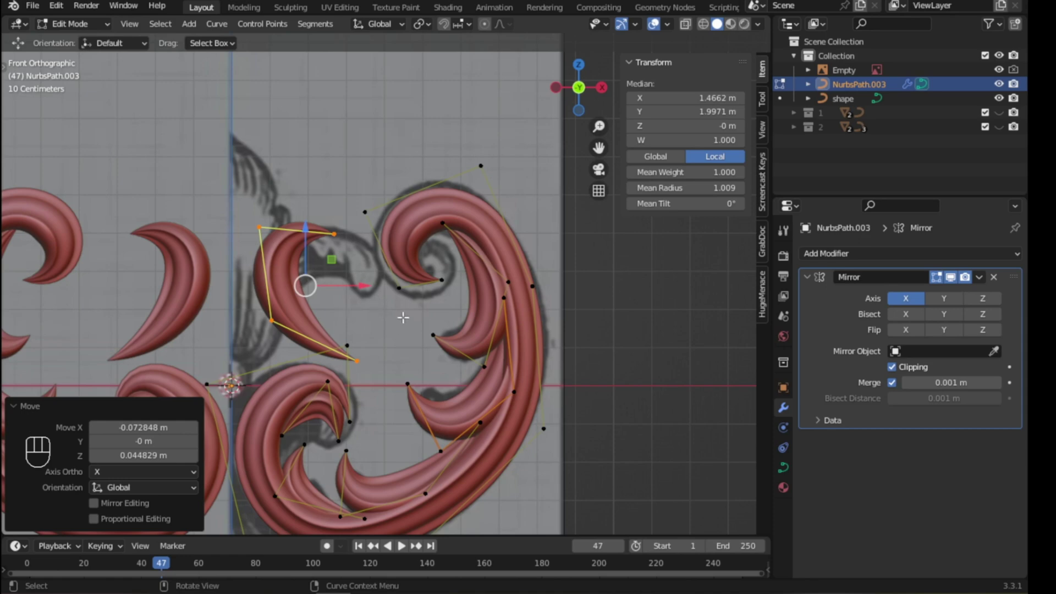
key(r)
click(304, 361)
key(g)
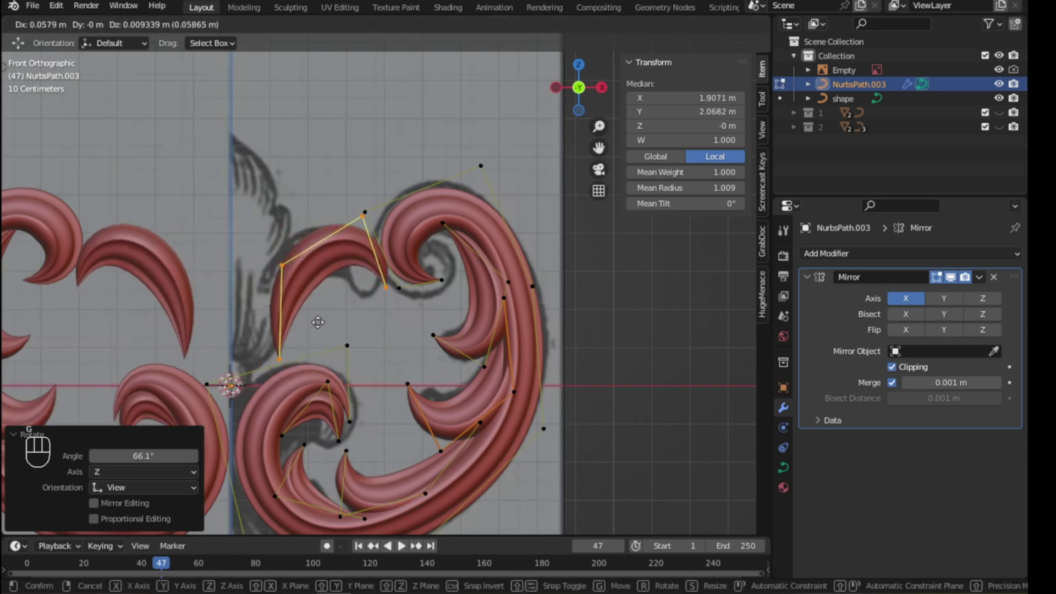
click(315, 322)
- Move the sixth leaf's lower end down and left toward the center line and set its radius to 0.3
click(269, 358)
key(g)
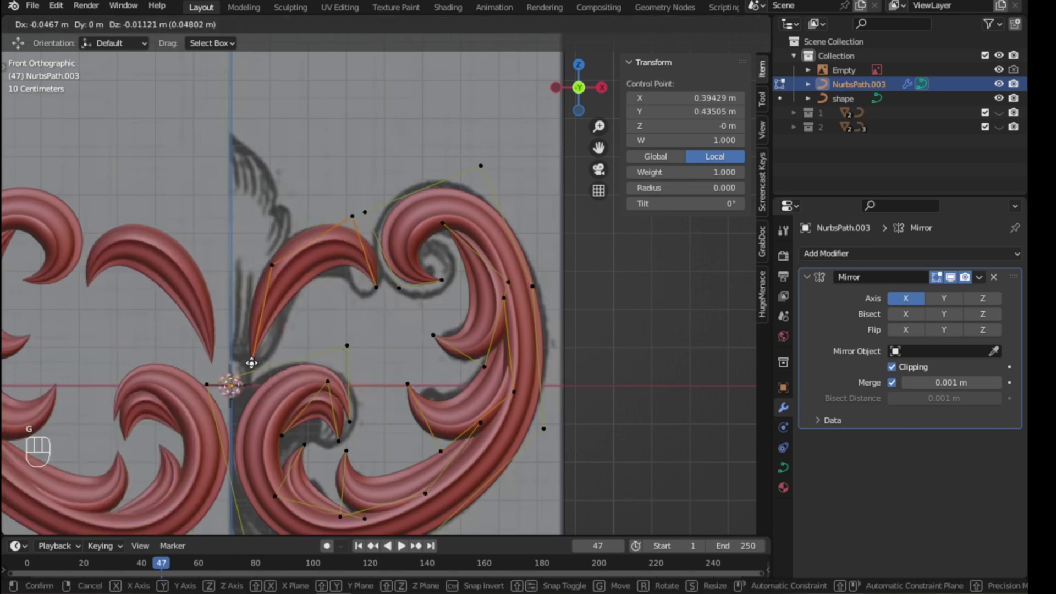
click(250, 364)
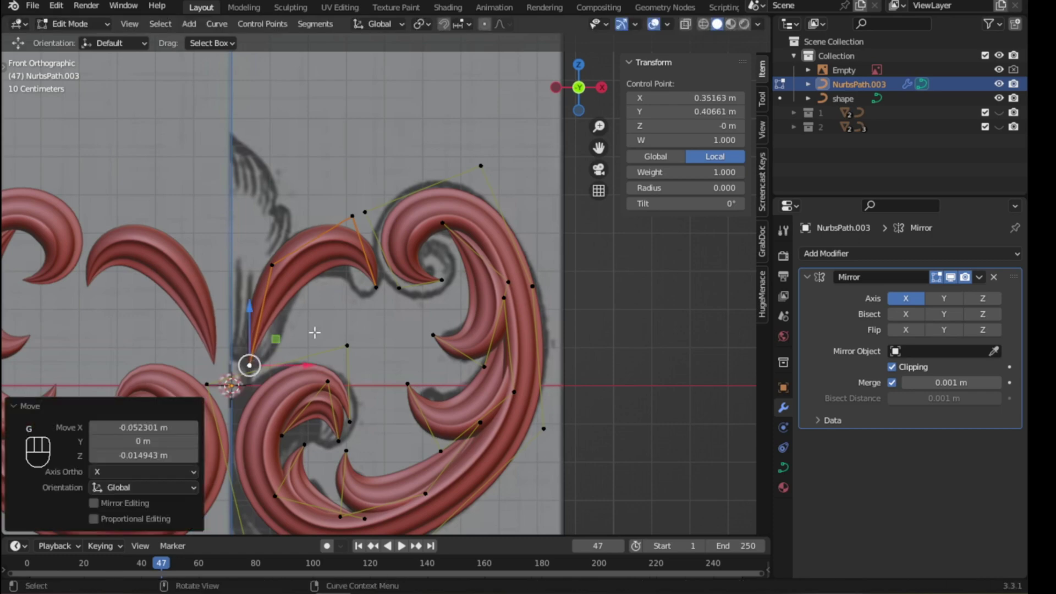
click(690, 189)
text(.3)
key(Return)
- Raise the sixth leaf's lower end and extend the curve from it with a new point near the center line
key(g)
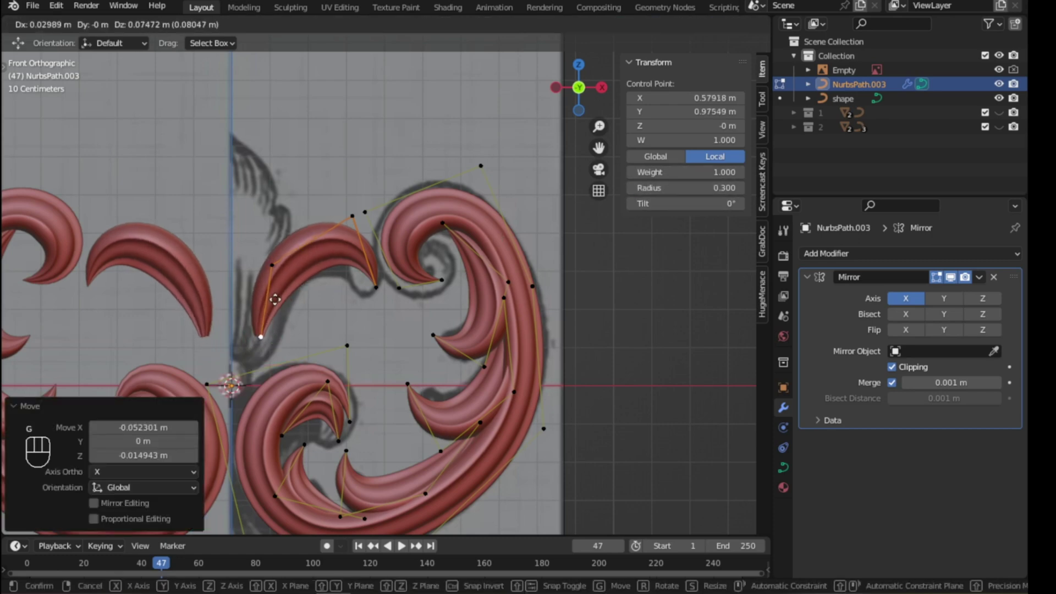
click(275, 301)
drag(261, 338, 233, 372)
- Move the point next to the sixth leaf's new end right and down, and increase its radius to 1.048
click(261, 338)
key(g)
click(278, 348)
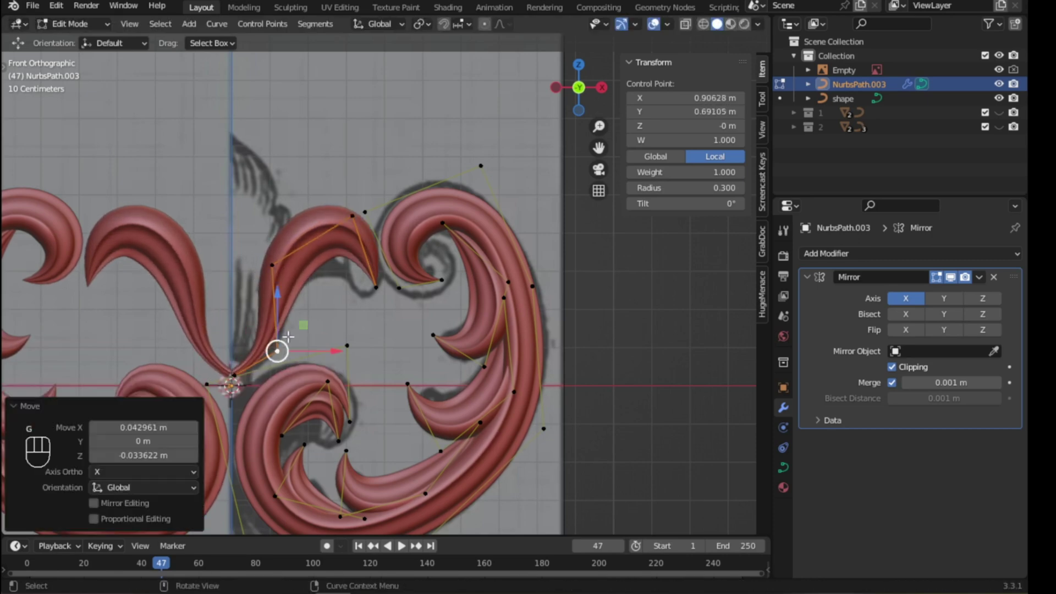
key(alt+s)
click(253, 375)
- Raise the sixth leaf's end point on the center line and level its neighboring point with it so both mirrored halves join smoothly
scroll(253, 375, up, 3)
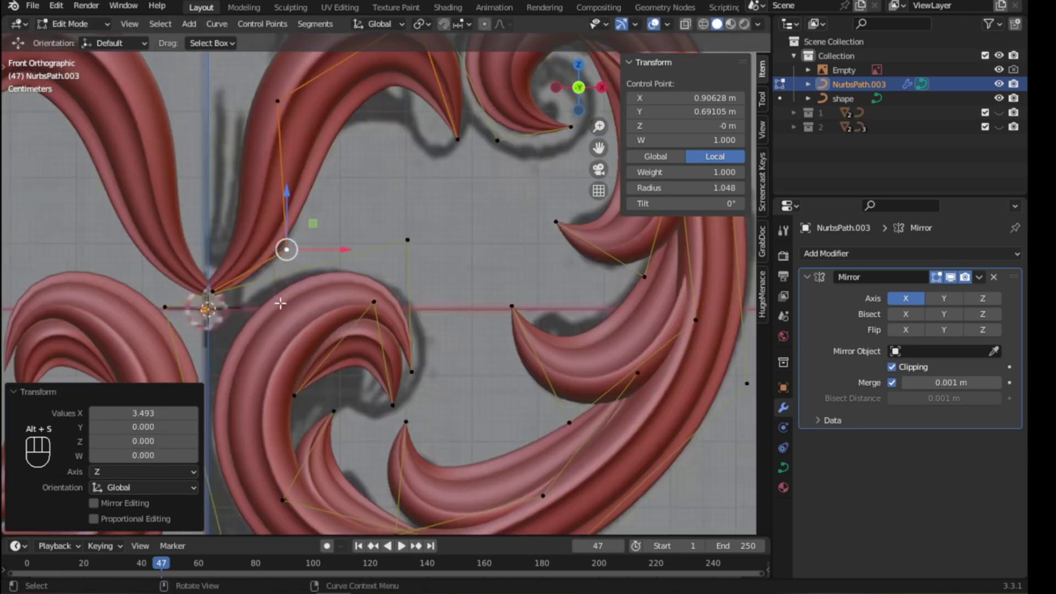
click(214, 291)
key(g)
click(254, 260)
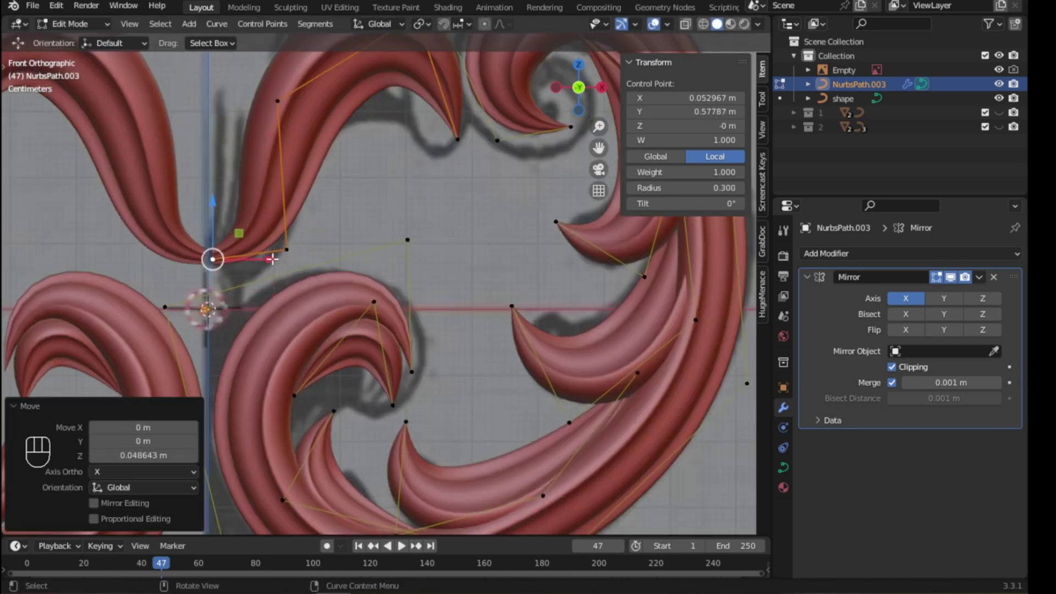
click(287, 251)
key(g)
click(292, 260)
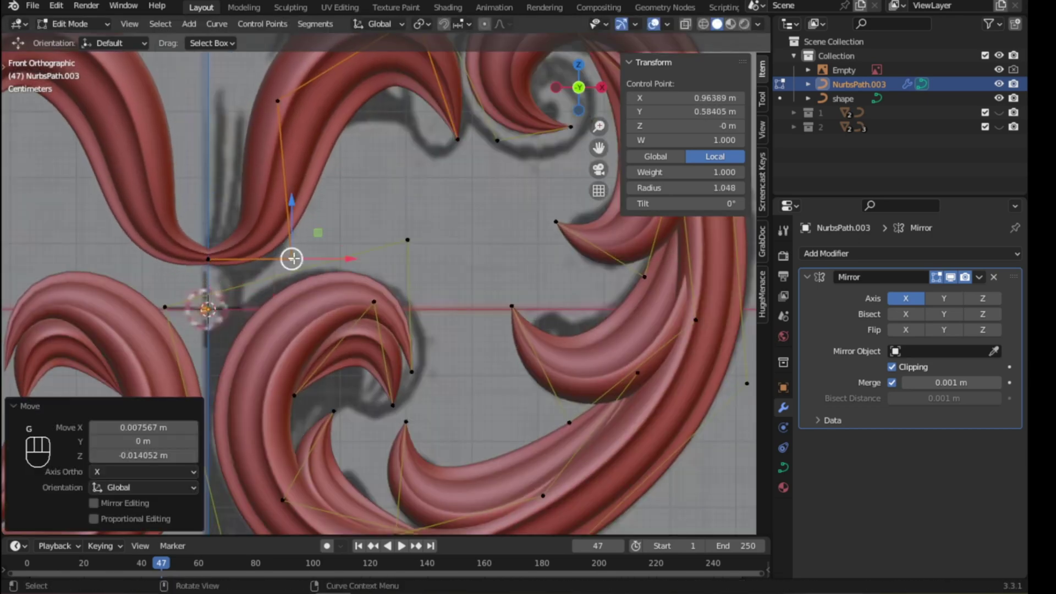
- Lower the sixth leaf's upper bend point and move its outer tip down and left
scroll(292, 231, down, 2)
shift+middle_drag(291, 179, 236, 295)
click(352, 214)
key(g)
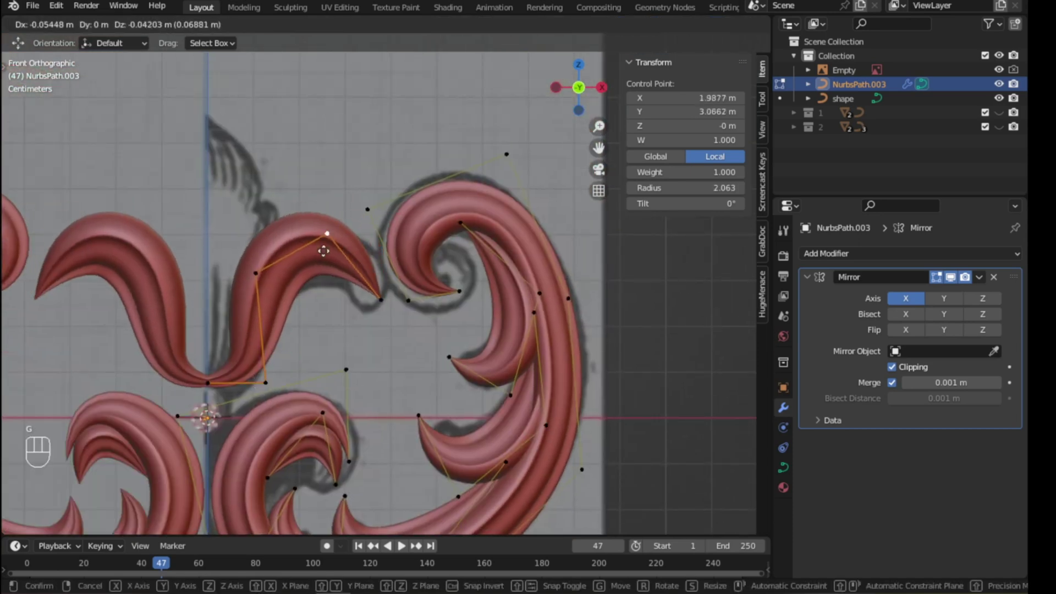
click(350, 244)
click(381, 300)
key(g)
click(369, 314)
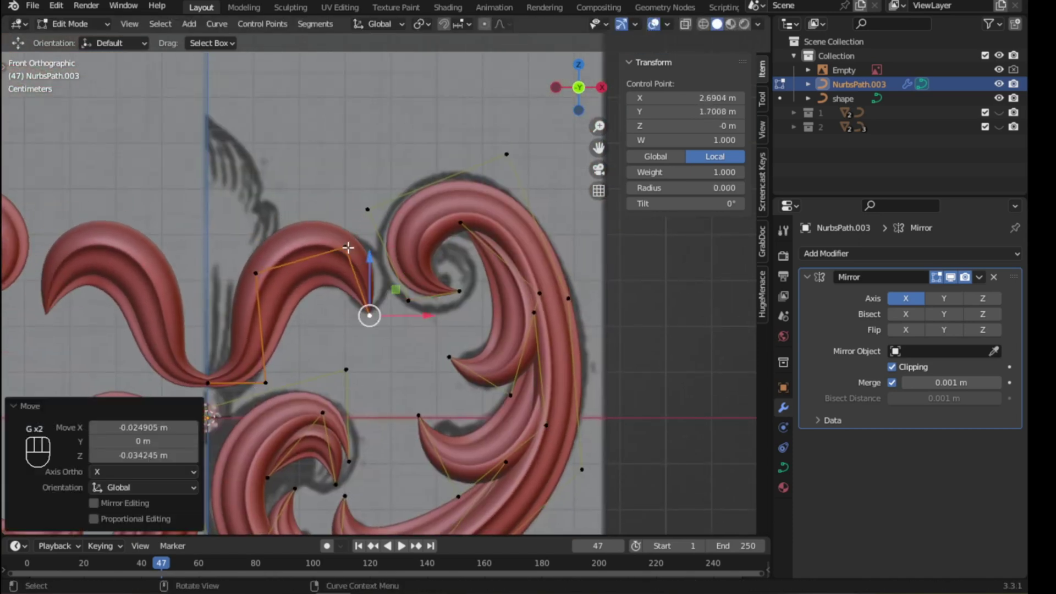
- Move the sixth leaf's upper bend point right and up, and shift its outer tip slightly down and left
click(350, 245)
key(g)
click(370, 236)
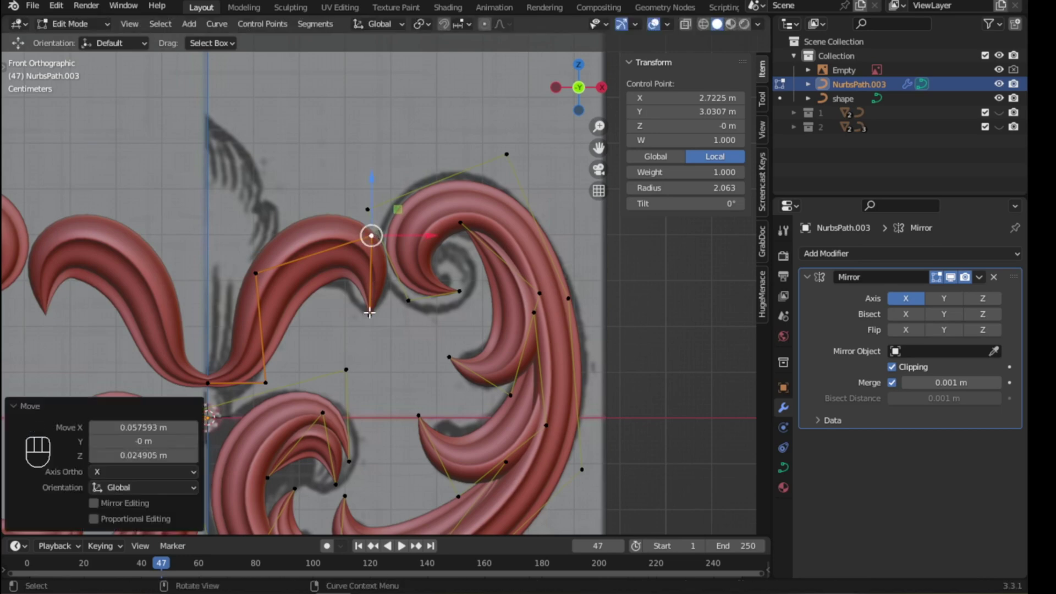
click(370, 314)
key(g)
click(365, 314)
- Move the last two control points of the main scroll's upper curl down and left until they are level
click(407, 301)
key(g)
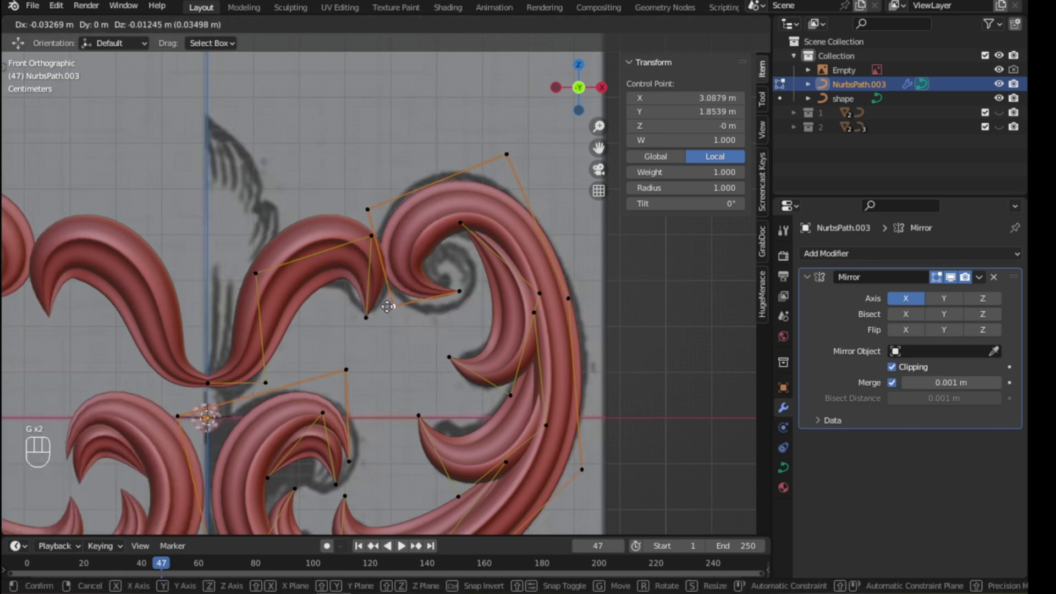
click(393, 306)
click(460, 291)
key(g)
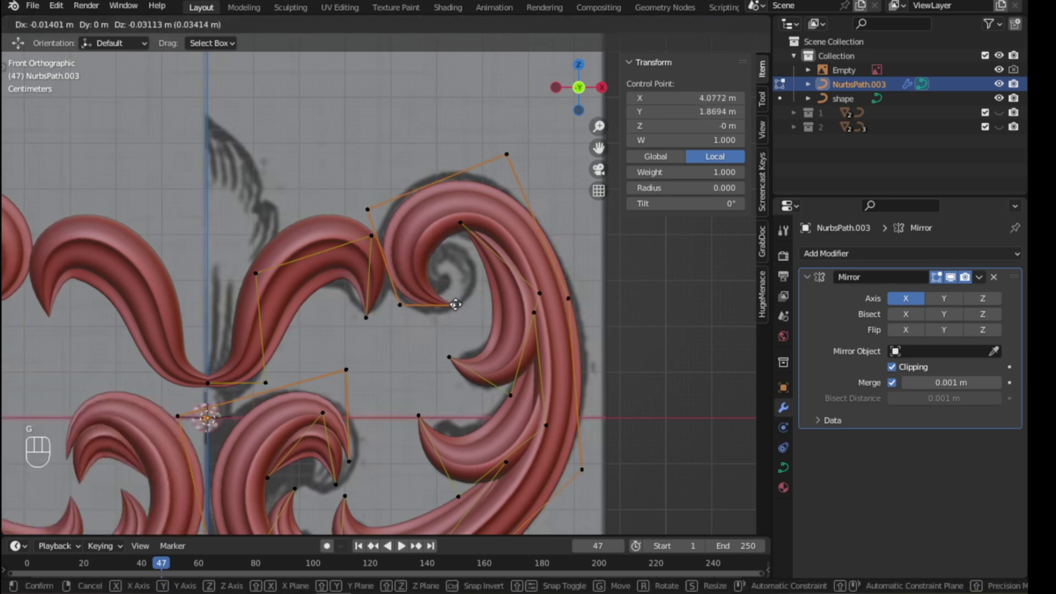
click(453, 304)
- Set the main scroll's topmost point to radius 1.072, move it up and left, and nudge the adjacent curl point left
click(507, 154)
key(alt+s)
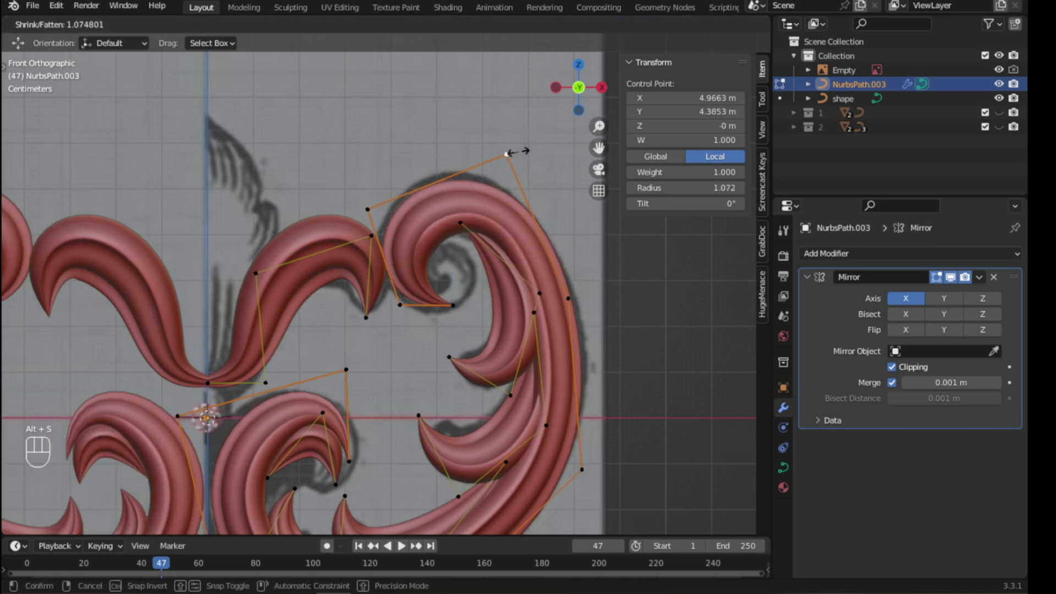
click(511, 154)
key(g)
click(501, 142)
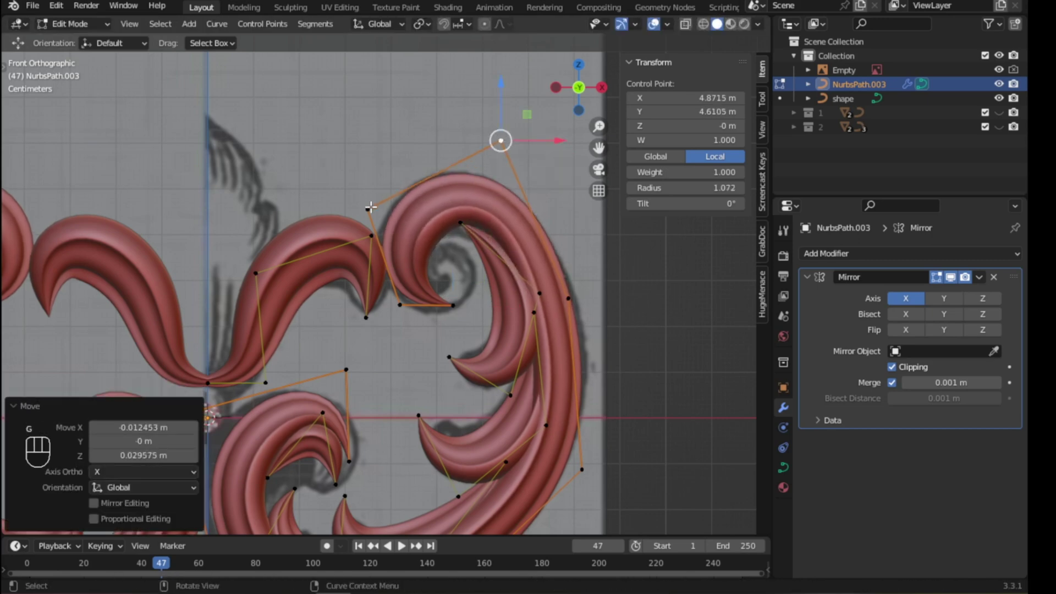
click(368, 209)
key(g)
click(366, 208)
- Return to Object Mode, hide the sidebar, and save the file in front view
scroll(334, 344, down, 1)
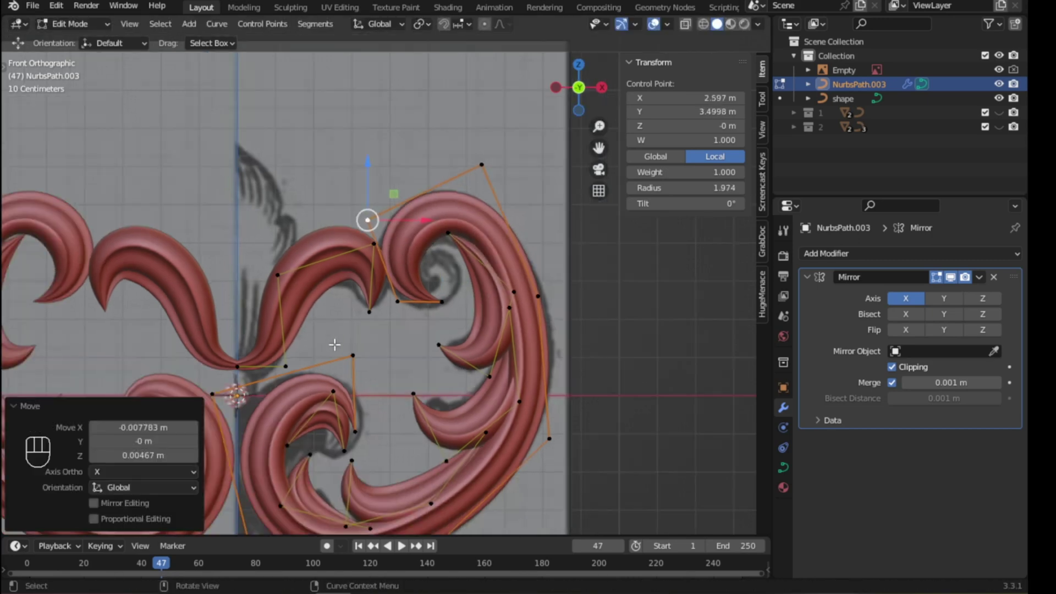
scroll(280, 366, down, 3)
key(Tab)
middle_drag(368, 322, 332, 343)
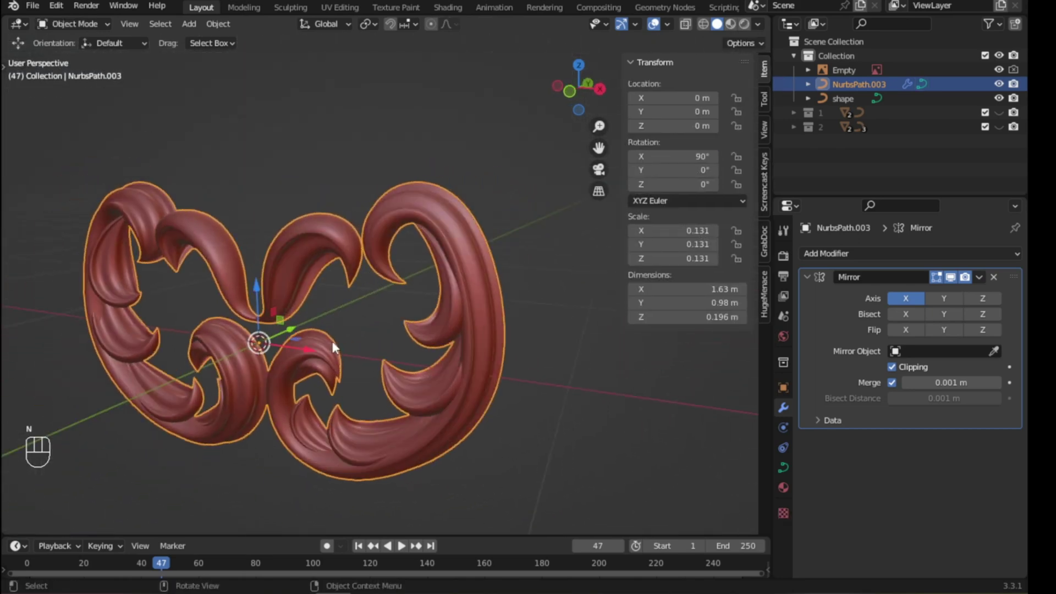
key(n)
key(KP_1)
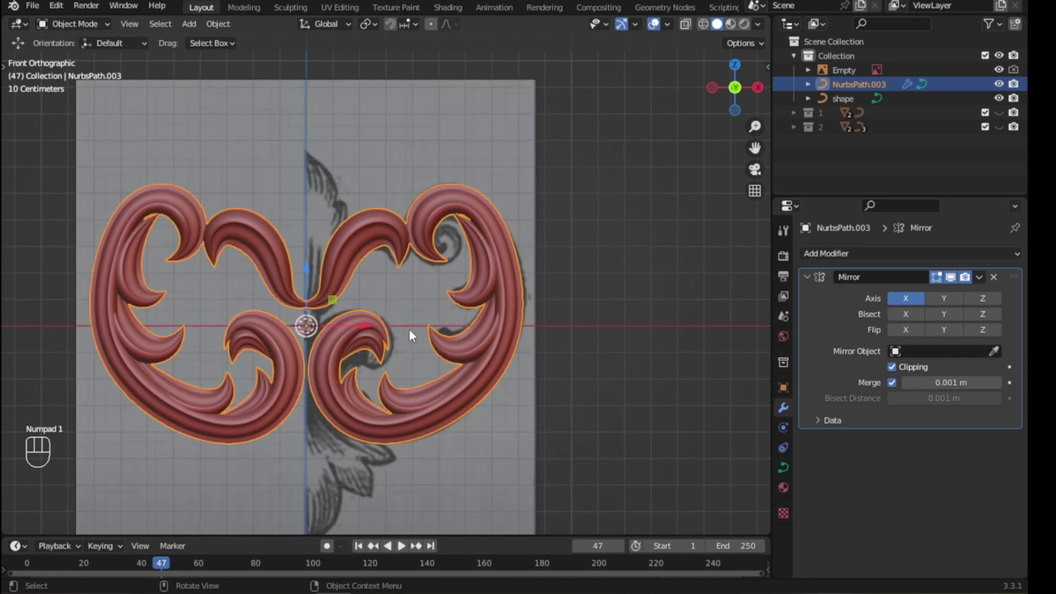
key(ctrl+s)
- Add a NURBS path curve aligned to the view
ctrl+scroll(413, 227, down, 8)
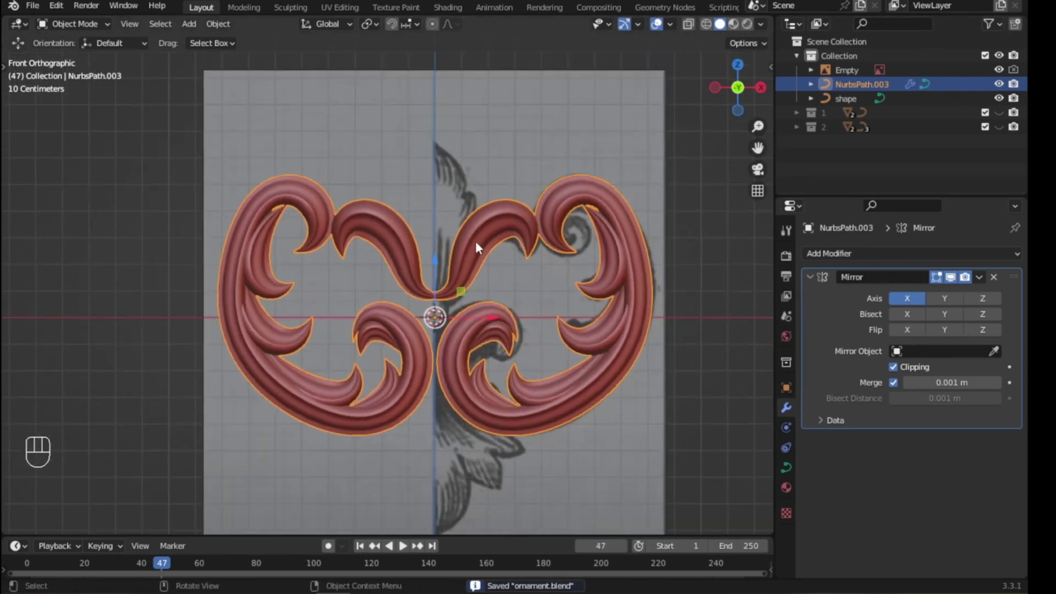
scroll(435, 248, down, 2)
key(shift+a)
mouse_move(329, 250)
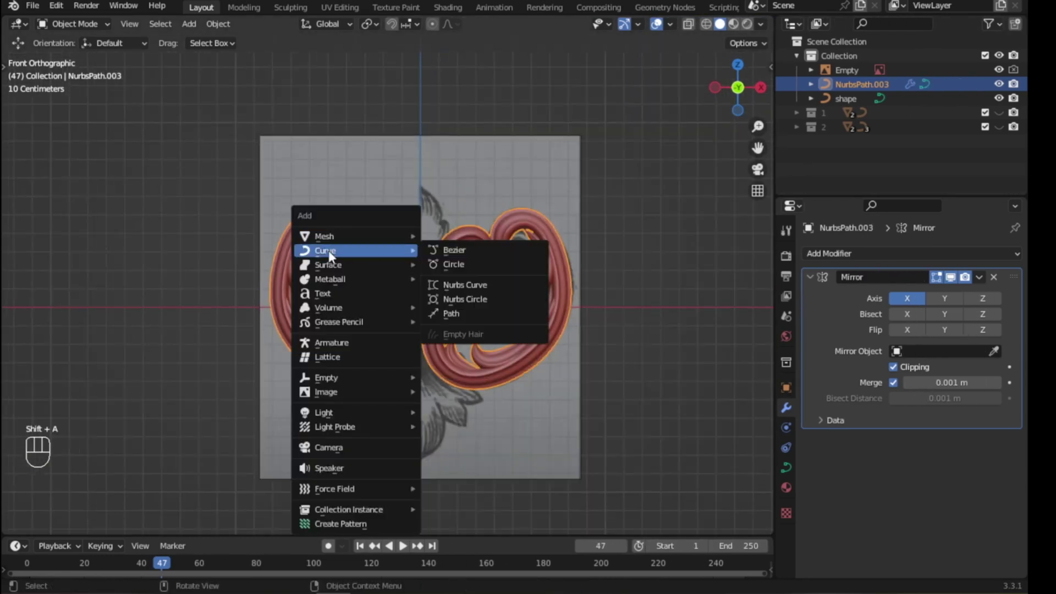
click(457, 313)
click(107, 430)
click(108, 464)
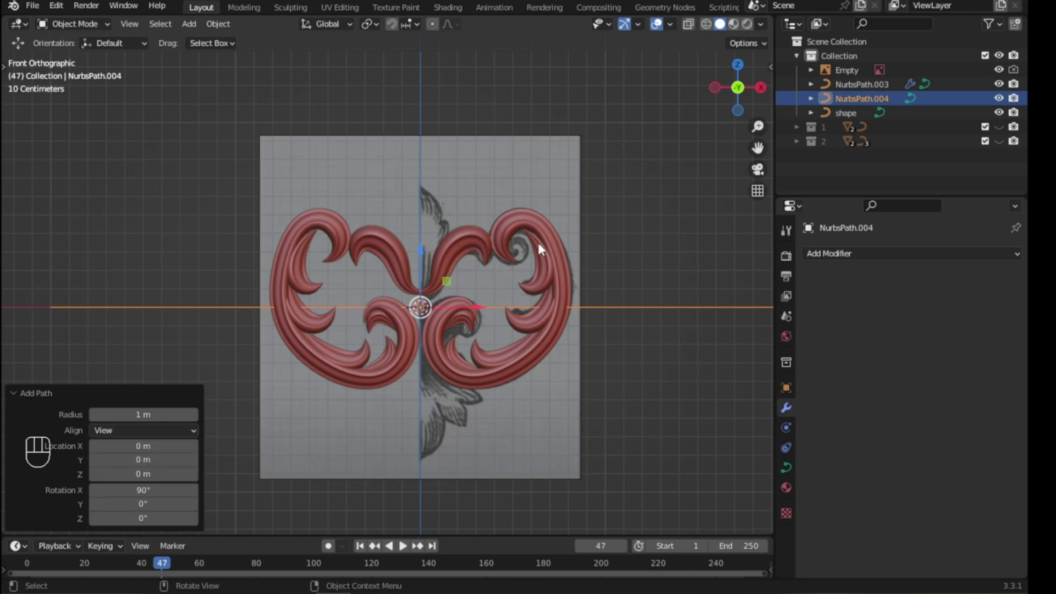
- Rotate the new path 90° to run vertically and scale it by 0.407
text(r90)
key(Return)
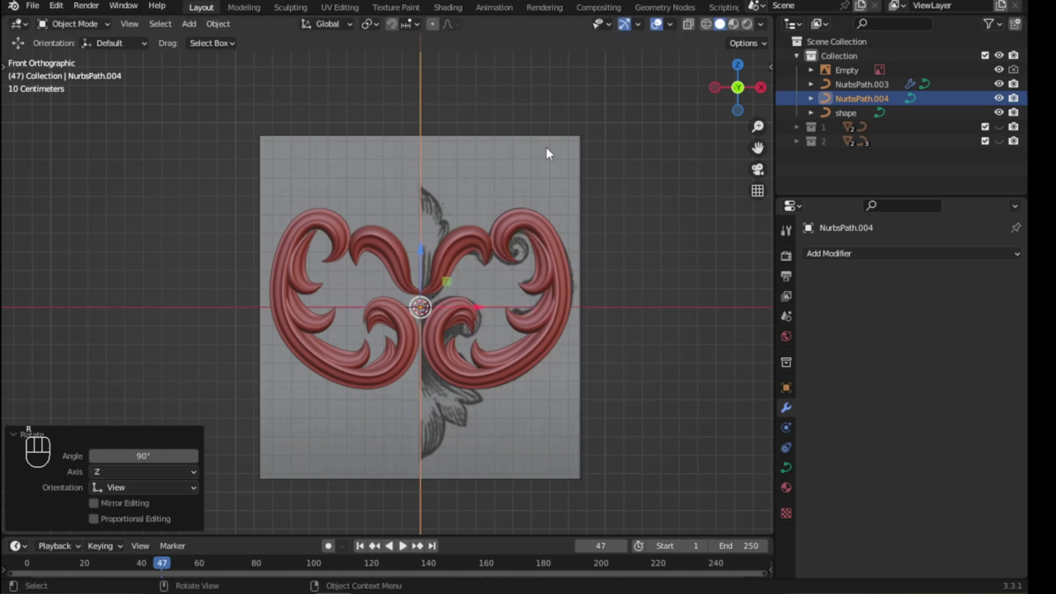
key(s)
click(483, 251)
- Rescale and lower the vertical path until it spans the reference ornament's full height along the center line, and save the file
key(g)
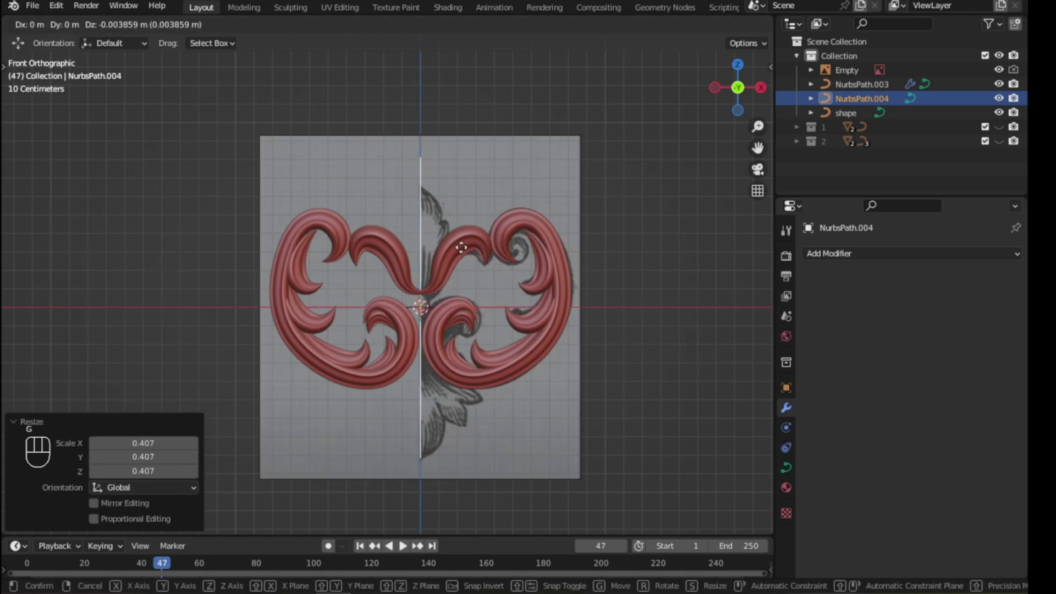
click(461, 253)
key(s)
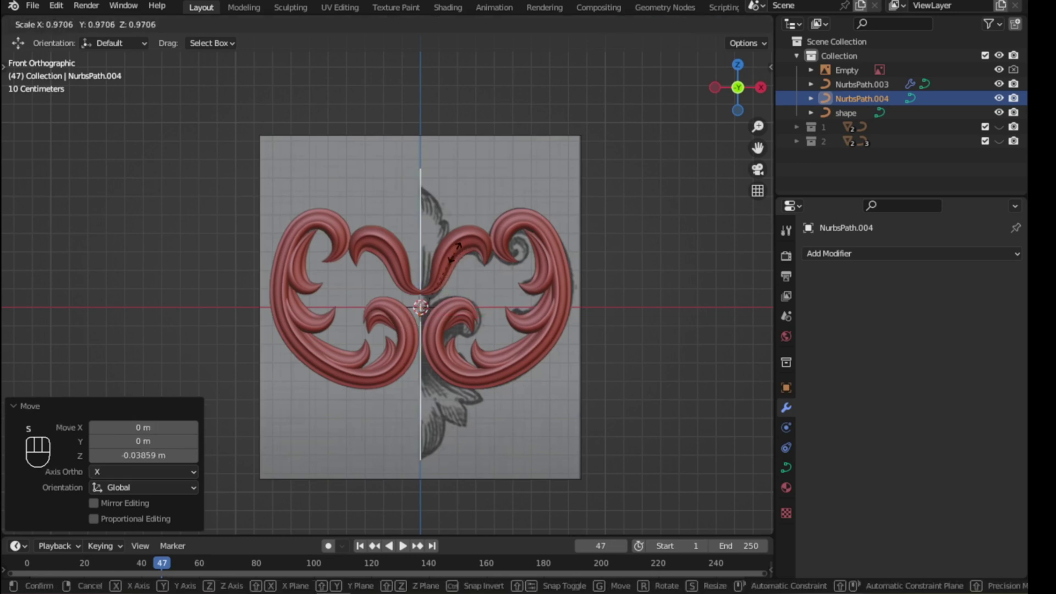
click(451, 251)
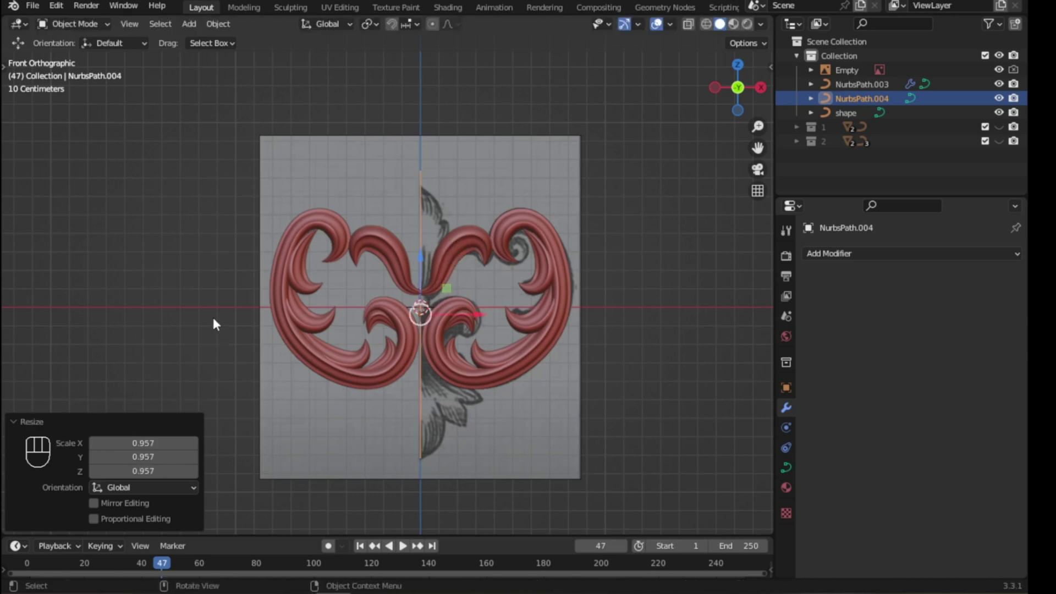
key(s)
click(447, 202)
key(g)
key(z)
click(454, 238)
scroll(454, 238, up, 2)
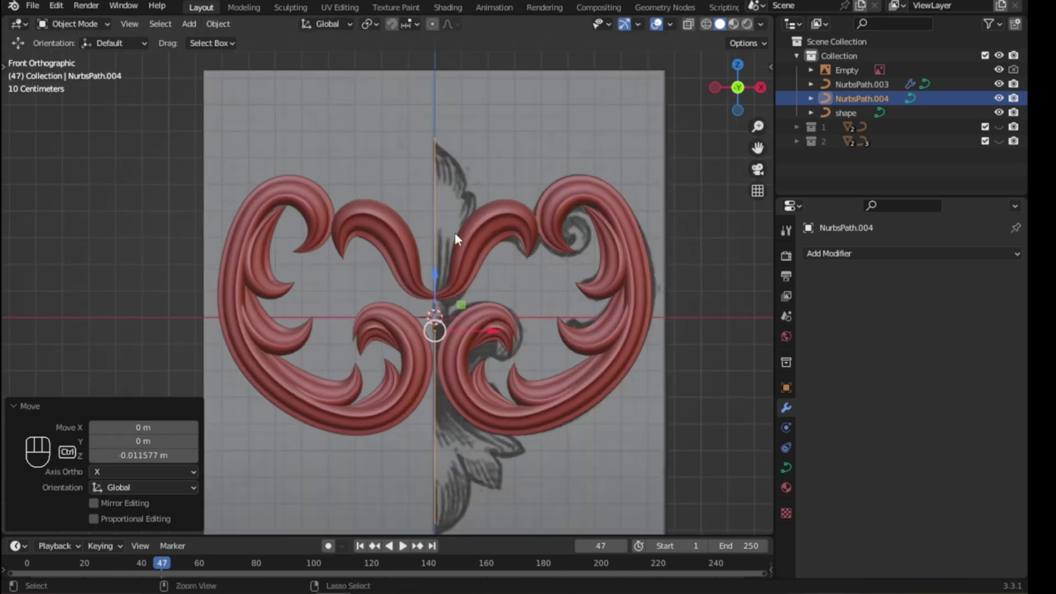
key(ctrl+s)
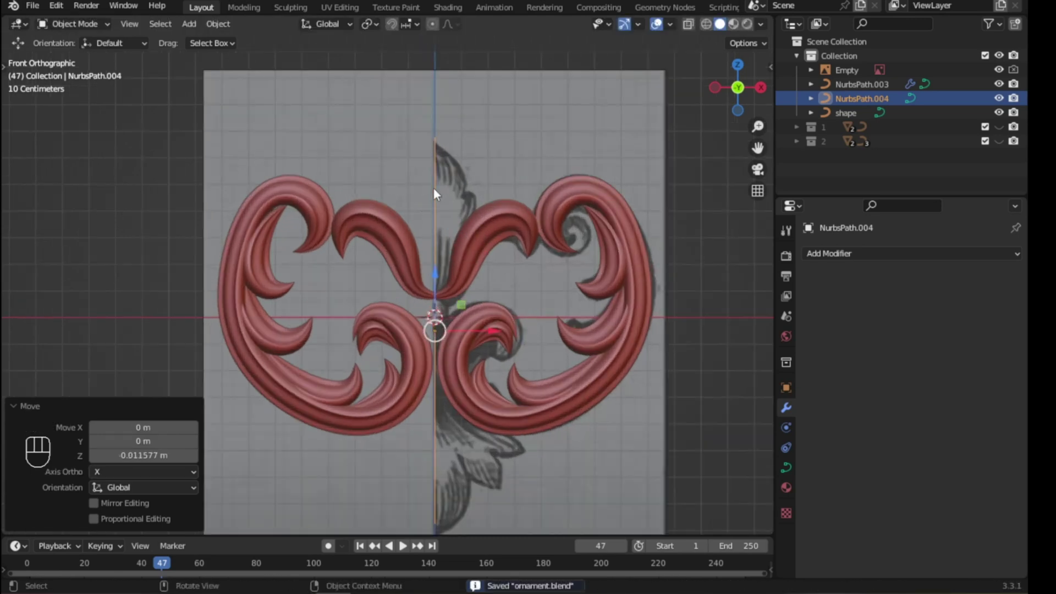
- Give the vertical path a Profile bevel with a depth of 0.12 m
click(787, 469)
scroll(908, 418, down, 5)
click(980, 421)
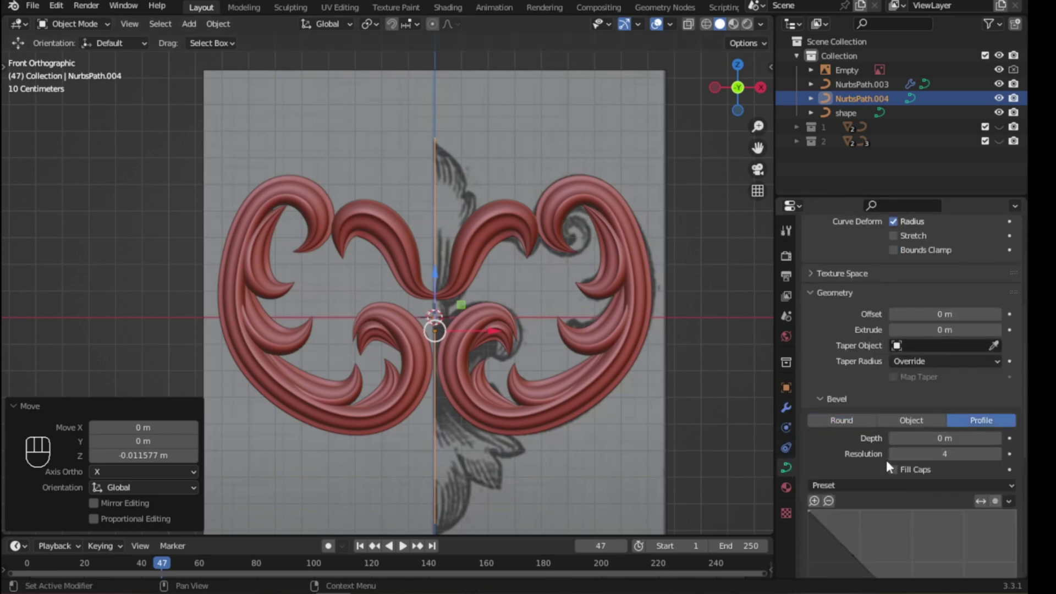
scroll(887, 464, down, 8)
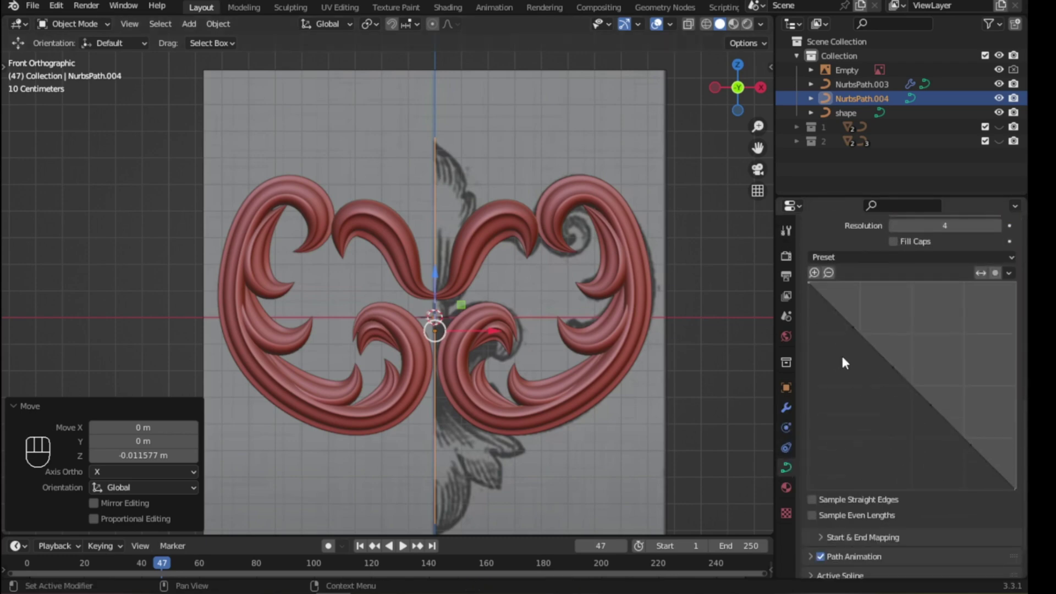
scroll(887, 323, up, 3)
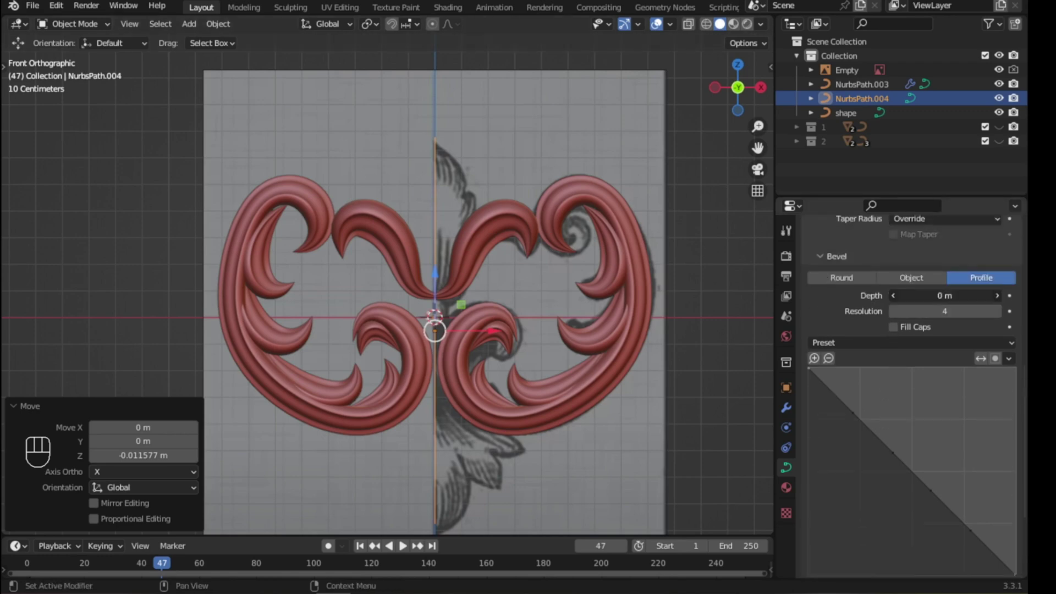
drag(944, 295, 966, 295)
click(943, 297)
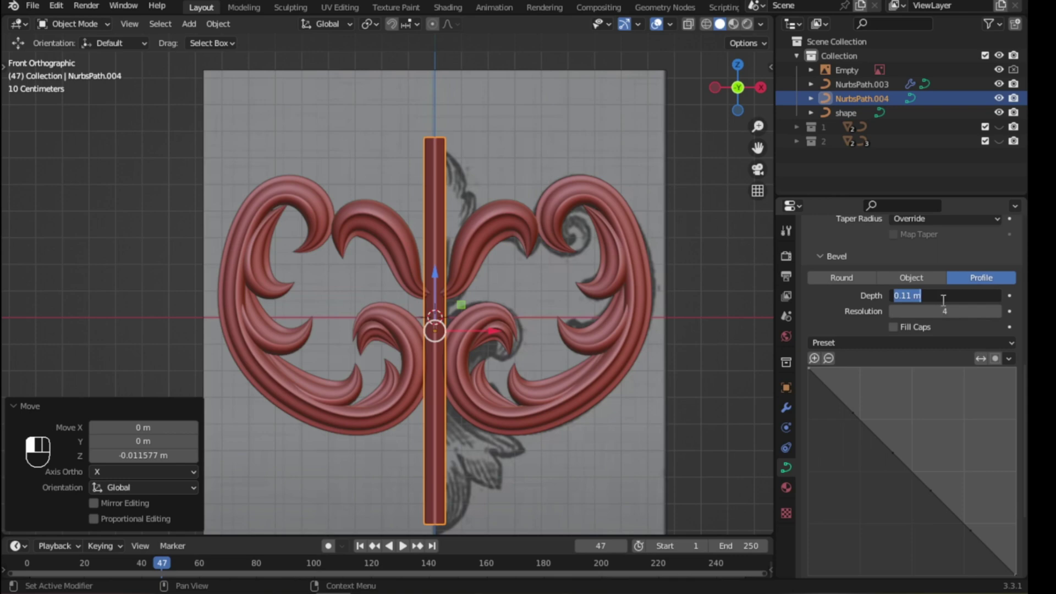
text(0.12)
key(Return)
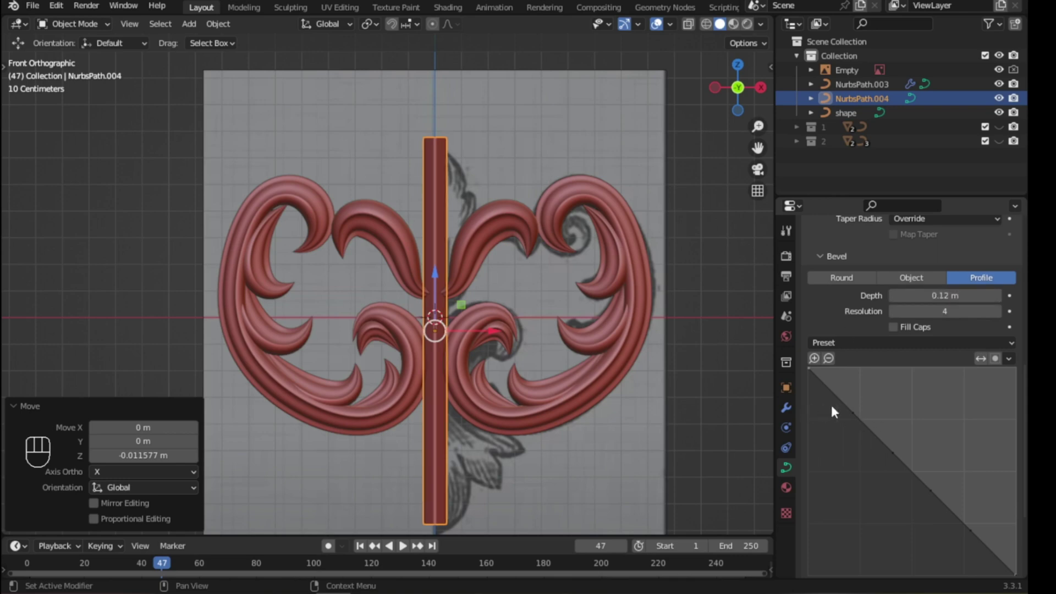
- Reshape the vertical path's bevel profile into a wavy curve with two hollows, a large rounded hump between them, and a smaller end bulge
scroll(835, 430, down, 2)
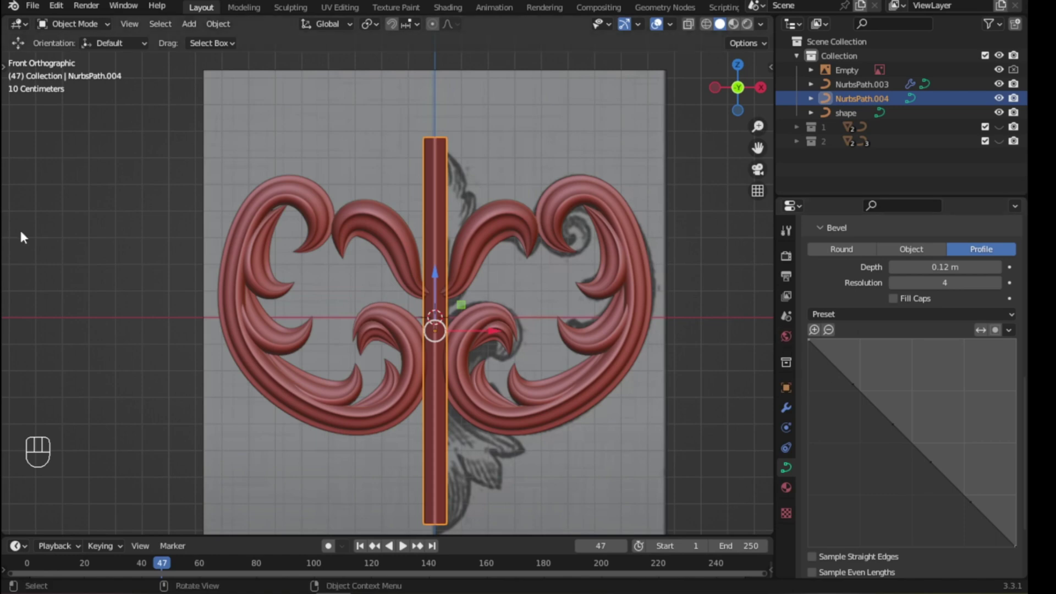
mouse_move(867, 395)
mouse_down()
mouse_move(851, 384)
mouse_move(867, 392)
mouse_up()
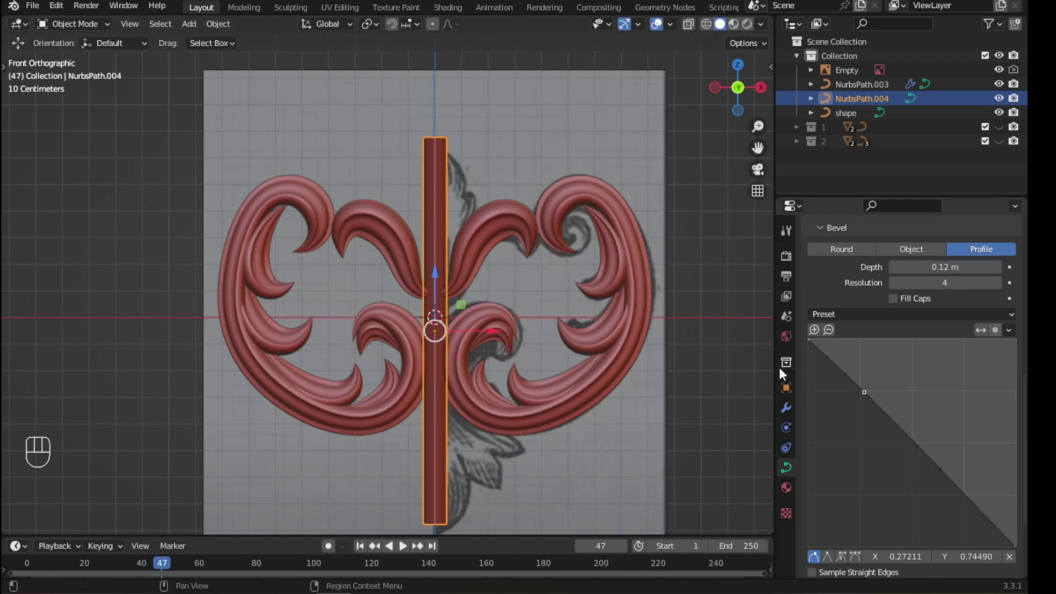
drag(830, 357, 884, 380)
drag(957, 457, 933, 464)
drag(903, 425, 938, 412)
click(885, 380)
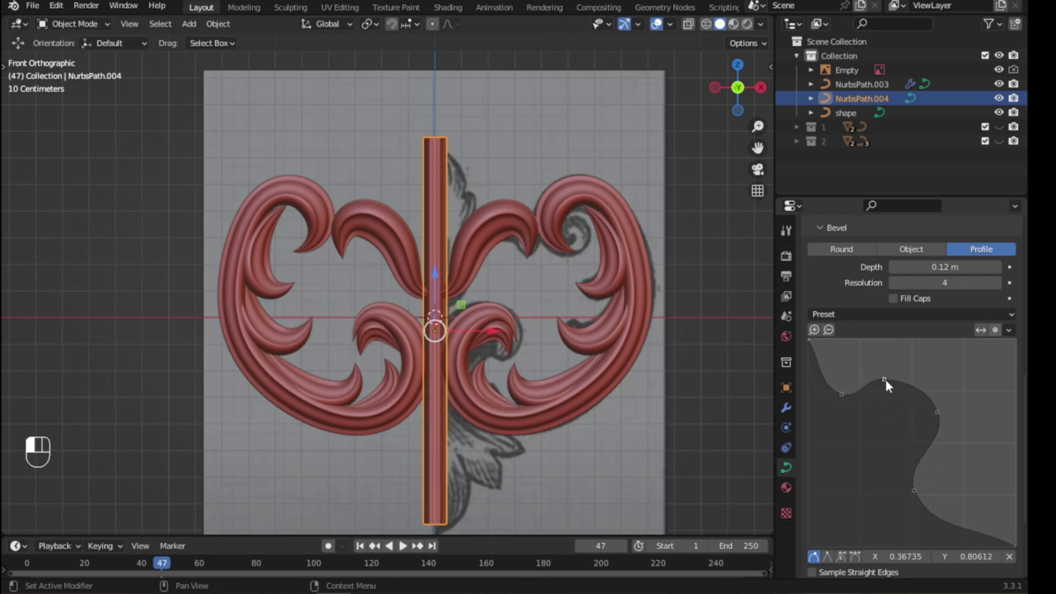
drag(876, 380, 883, 378)
drag(938, 515, 978, 503)
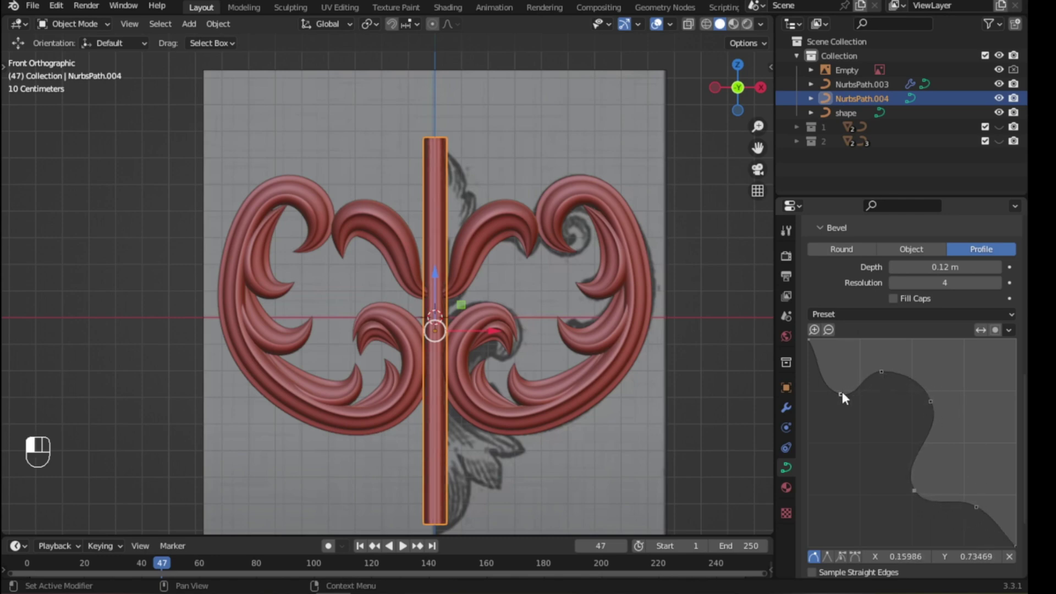
- In Edit Mode, taper the vertical path's top control point to a radius of 0
scroll(538, 223, up, 1)
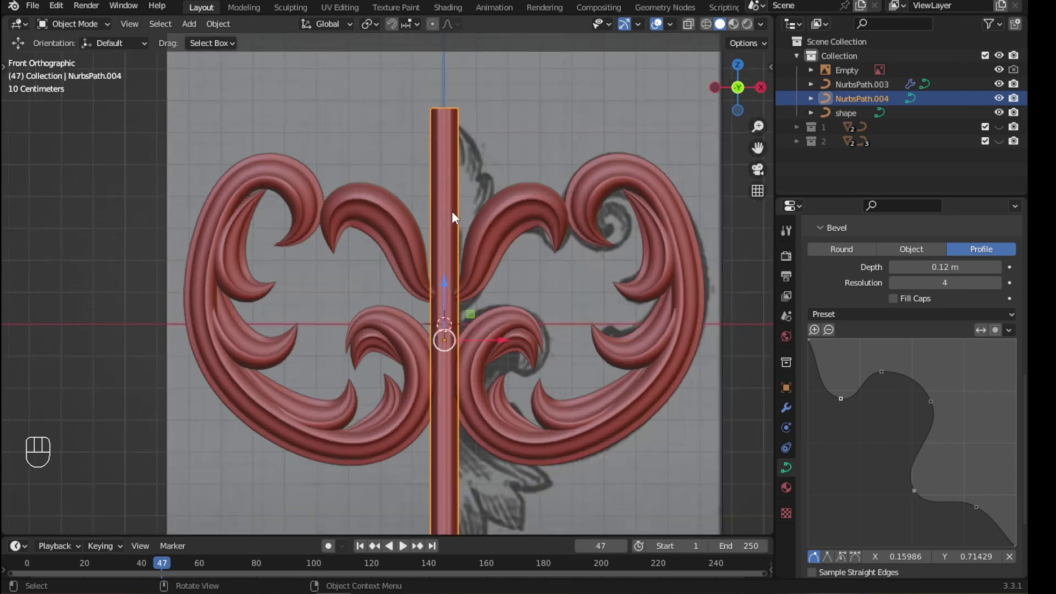
middle_drag(451, 210, 458, 277)
key(KP_1)
key(Tab)
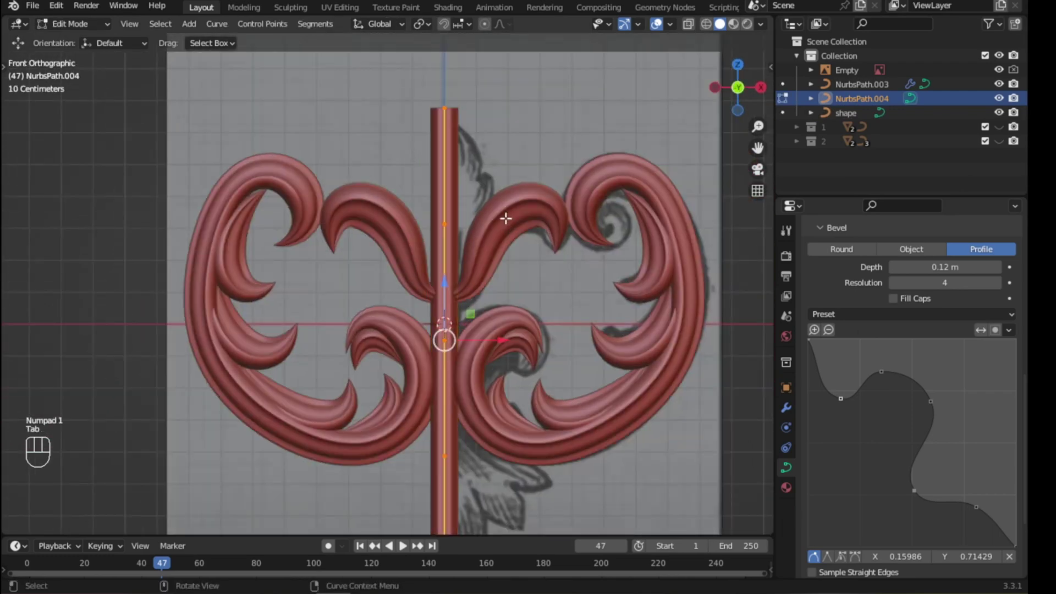
click(445, 108)
key(alt+s)
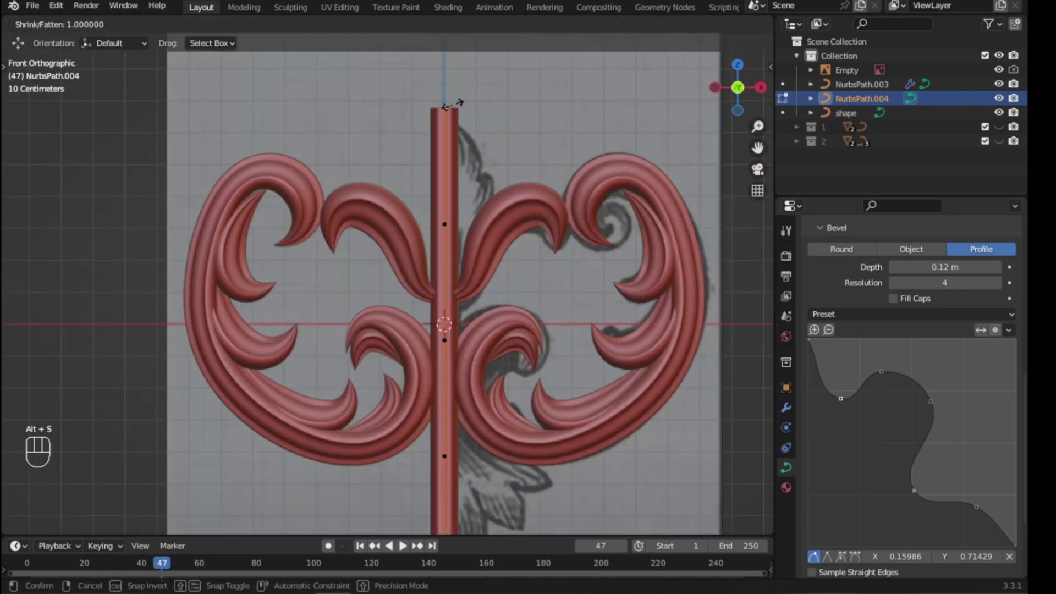
text(0)
key(Return)
- Raise the second control point from the top along Z and fatten it by about 2.64
click(445, 224)
key(g)
key(z)
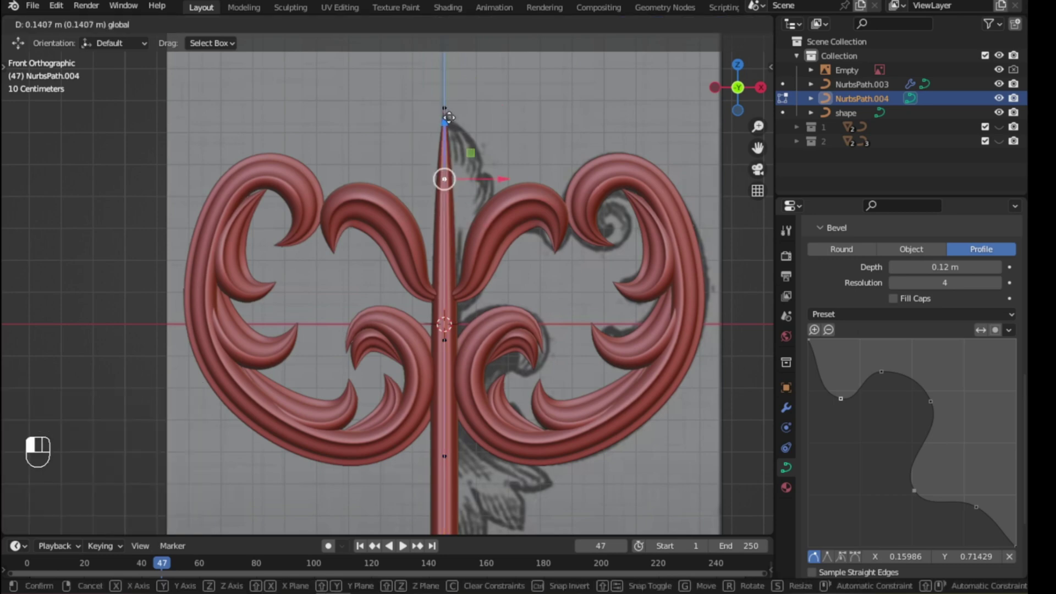
click(465, 181)
key(alt+s)
click(612, 181)
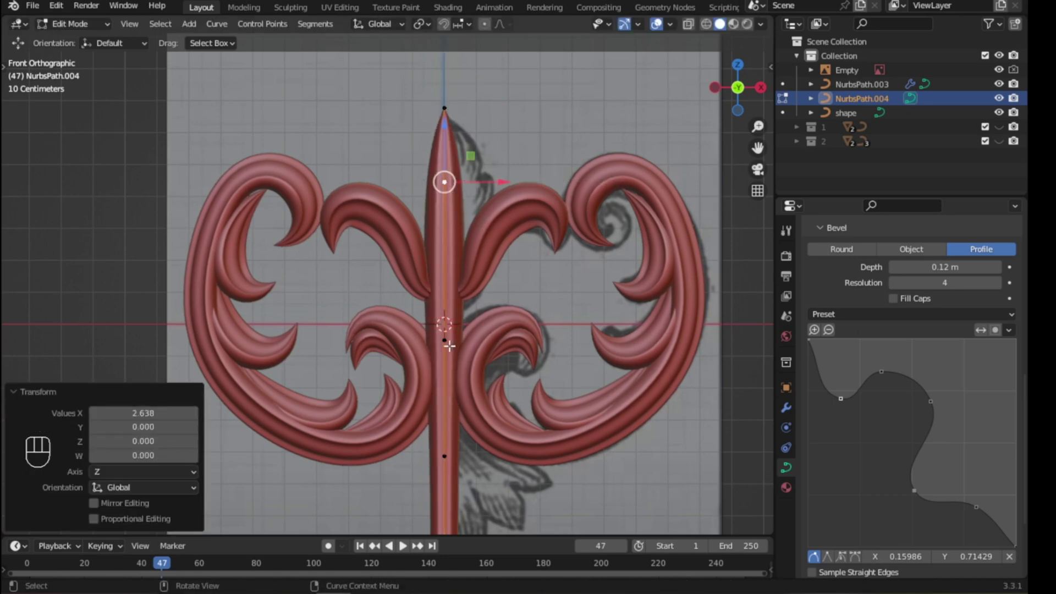
- Move the three lower control points up the center line by about 0.57 m, with a slight correction back down
click(446, 343)
scroll(447, 342, down, 1)
shift+click(436, 428)
shift+click(433, 523)
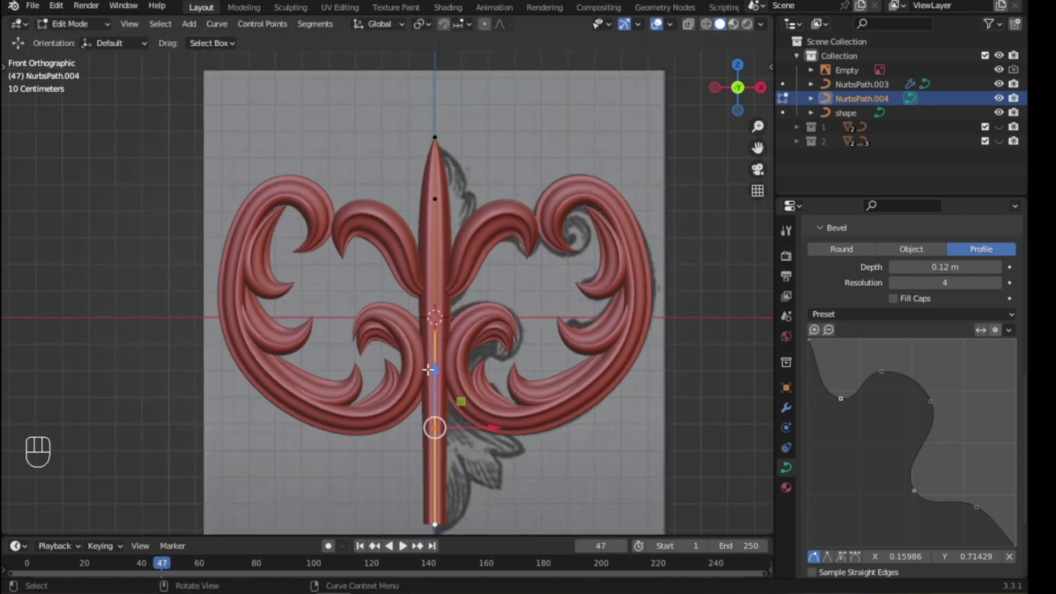
drag(428, 370, 435, 213)
scroll(459, 184, up, 2)
shift+middle_drag(458, 184, 286, 288)
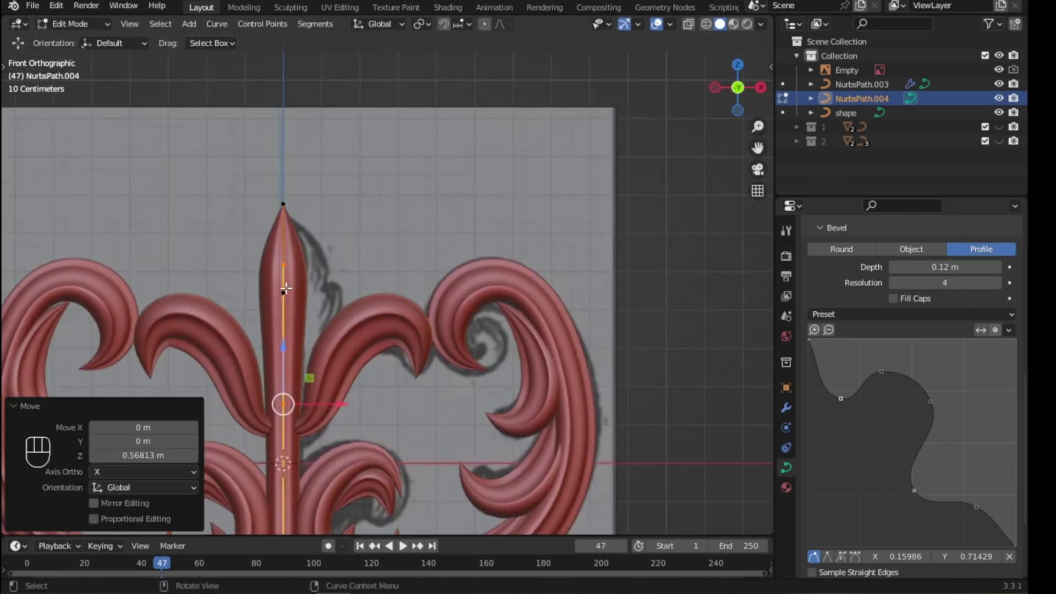
drag(285, 358, 285, 405)
- Raise the control point below the top tip by about 0.06 m and fatten it by about 1.52
click(284, 292)
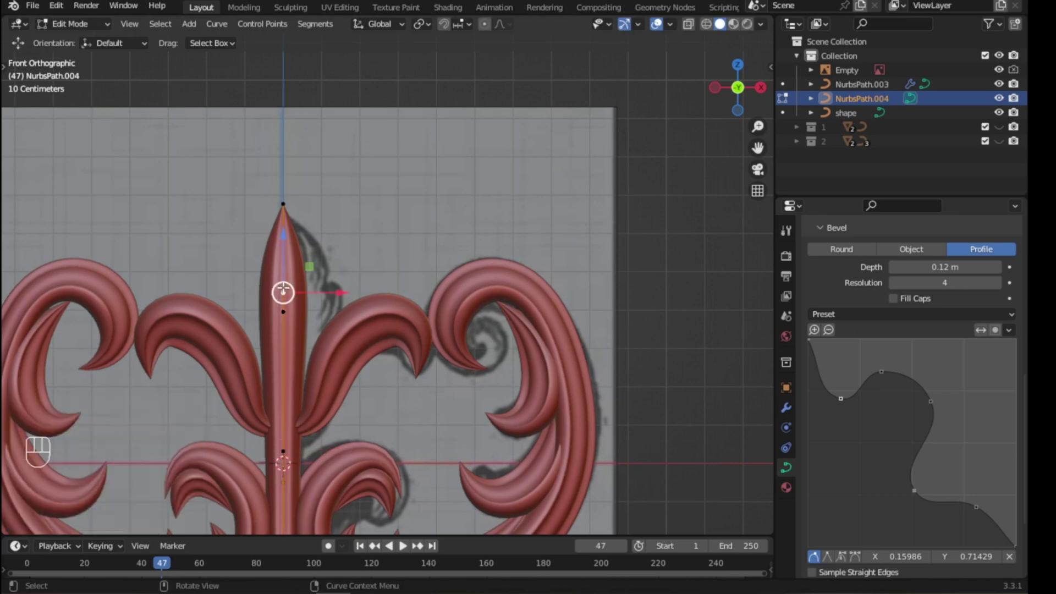
drag(284, 240, 285, 216)
key(alt+s)
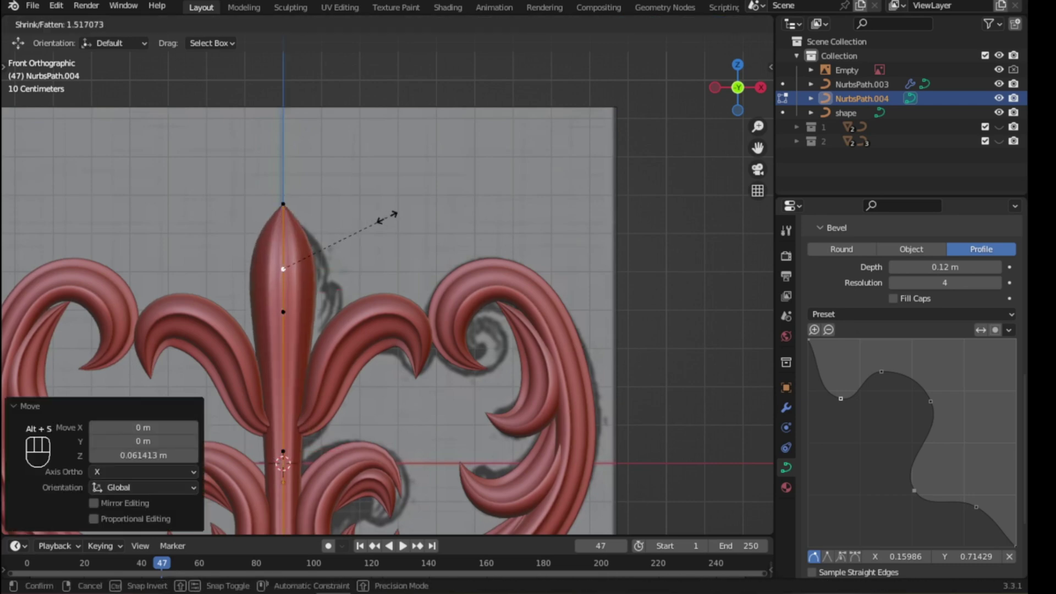
click(376, 234)
- Show the model in wireframe and widen the control point below the top tip to match the drawn upper leaf
key(shift+z)
shift+middle_drag(571, 337, 620, 248)
scroll(620, 247, up, 1)
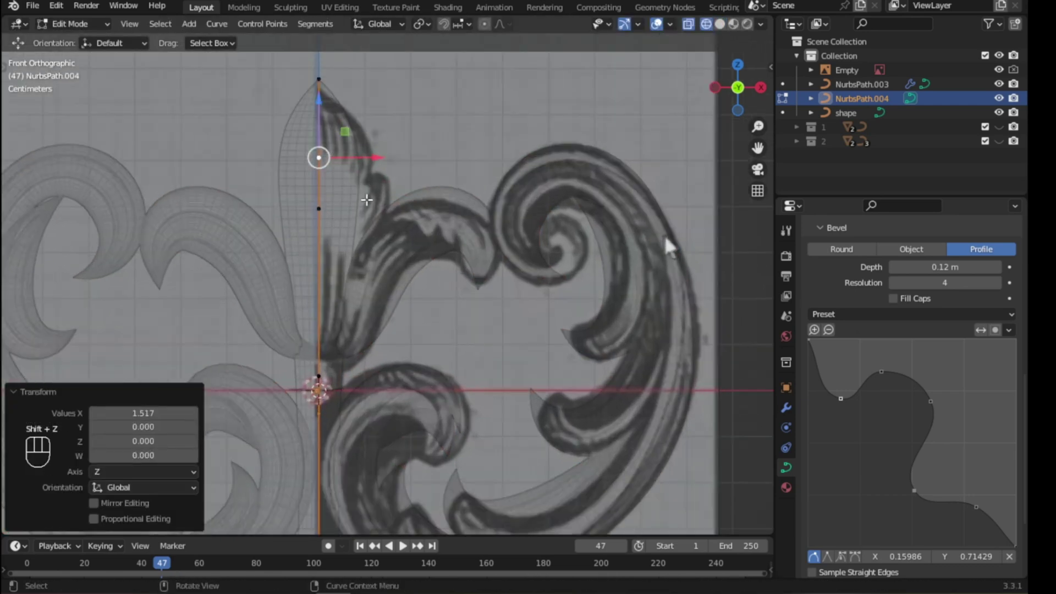
shift+middle_drag(352, 248, 377, 251)
scroll(363, 314, down, 1)
shift+middle_drag(360, 325, 347, 246)
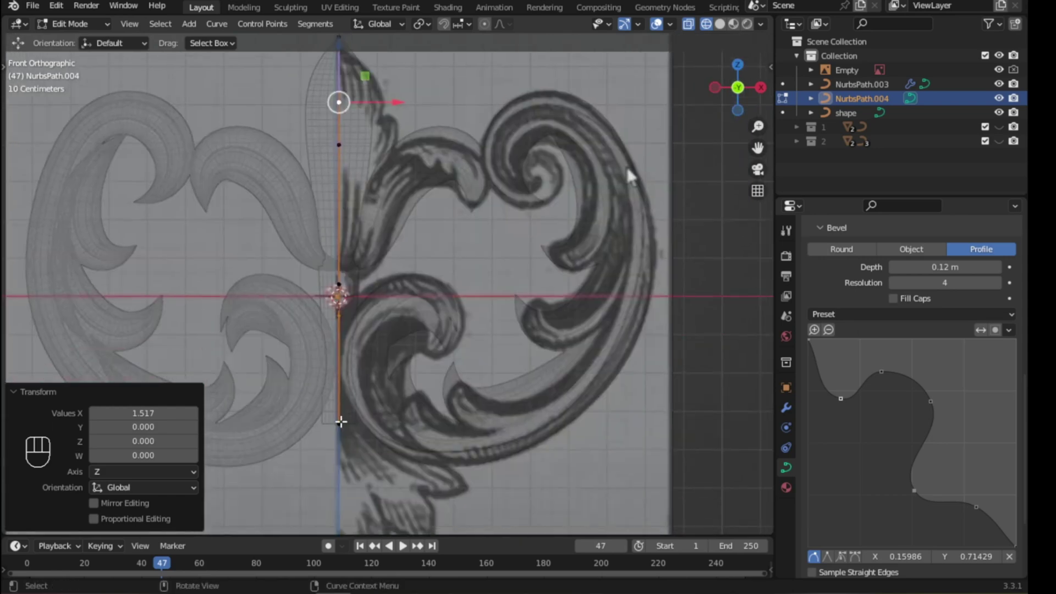
click(339, 422)
scroll(347, 376, down, 1)
scroll(347, 375, up, 2)
shift+middle_drag(373, 158, 367, 223)
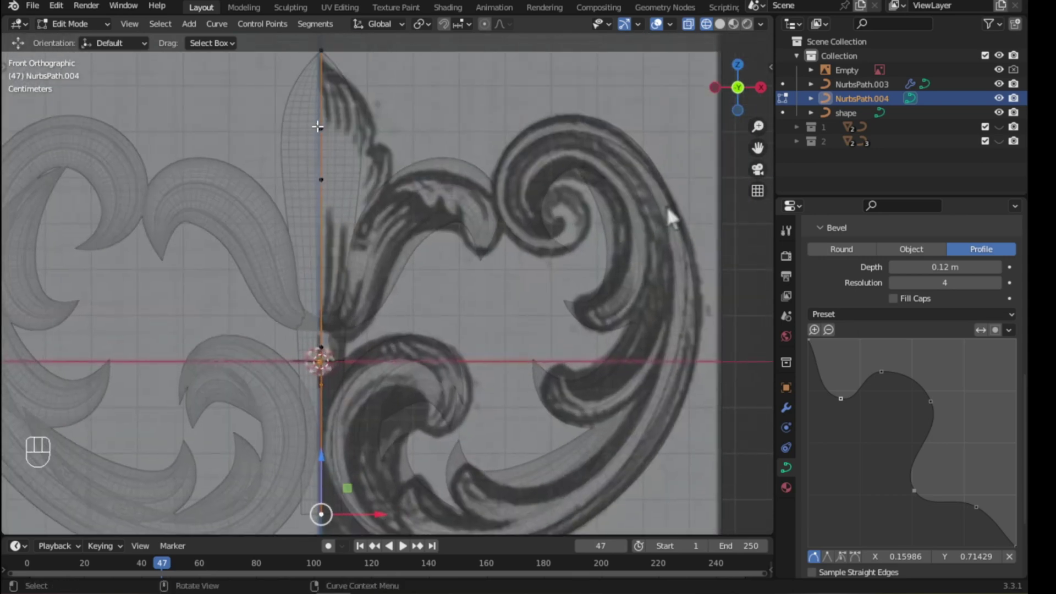
key(alt+s)
click(395, 122)
click(318, 131)
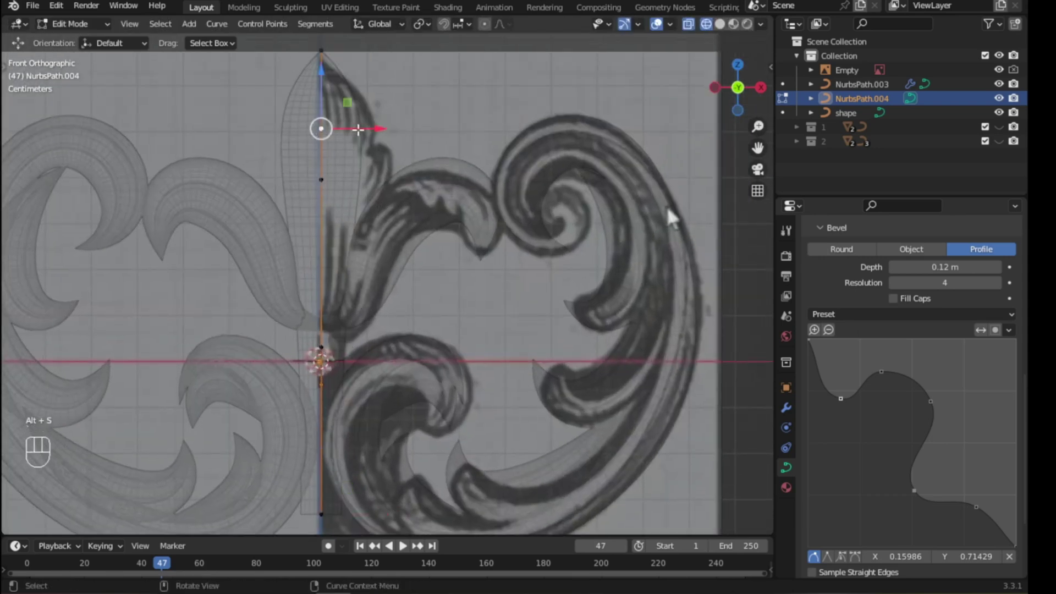
key(alt+s)
click(410, 127)
- Lower the third control point along the center line and narrow the control point near the ornament's center
click(321, 180)
drag(320, 132, 319, 164)
click(322, 349)
key(alt+s)
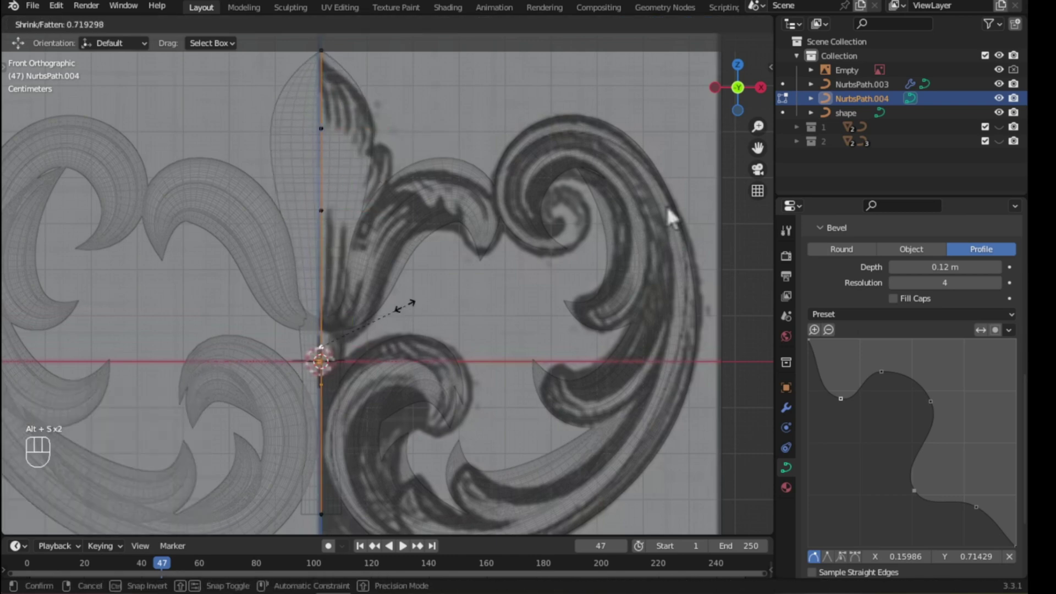
click(378, 316)
- Extrude the path's lower end straight down in two segments, the second about 0.26 m, reaching the drawing's bottom tip
shift+middle_drag(337, 504, 337, 328)
click(333, 337)
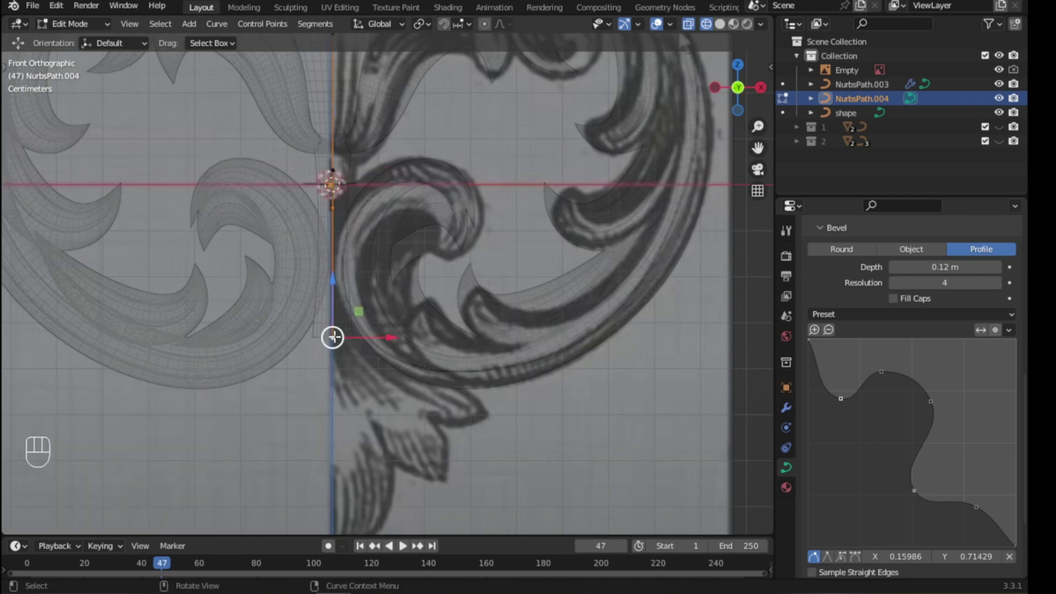
drag(338, 325, 335, 472)
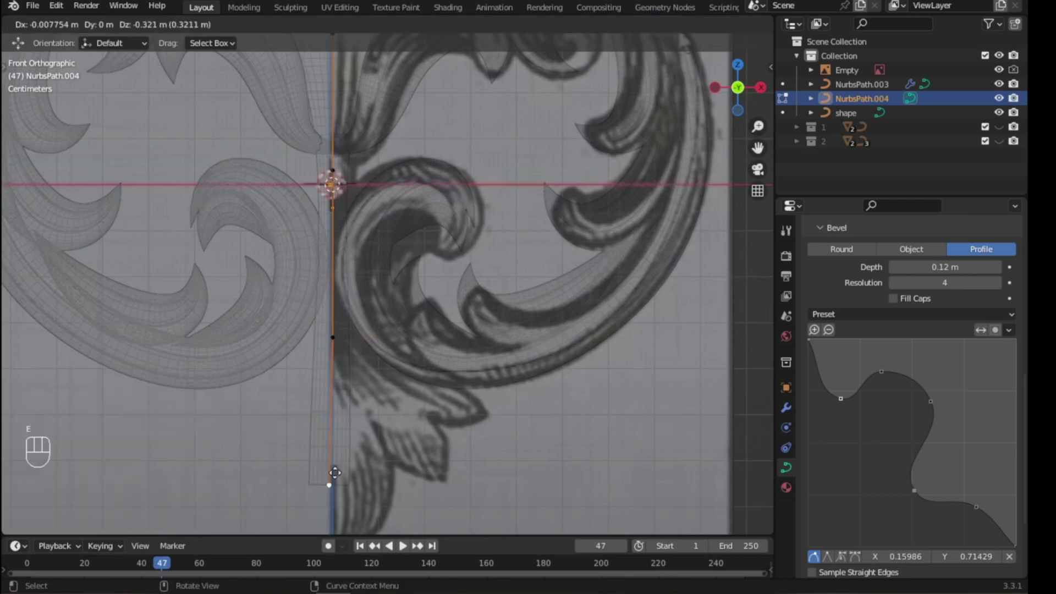
right_click(333, 468)
drag(334, 289, 330, 419)
shift+middle_drag(331, 417, 322, 224)
drag(322, 224, 321, 328)
shift+middle_drag(320, 290, 321, 210)
key(e)
right_click(319, 211)
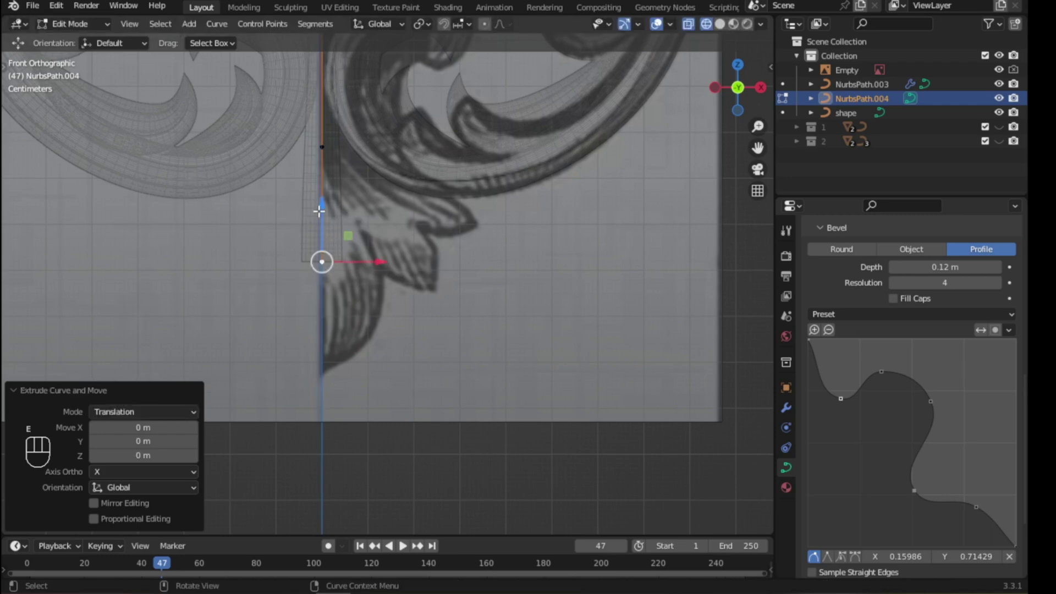
drag(319, 212, 322, 378)
- Taper the bottom tip to a point and fatten the control point above it by 4.62
key(alt+s)
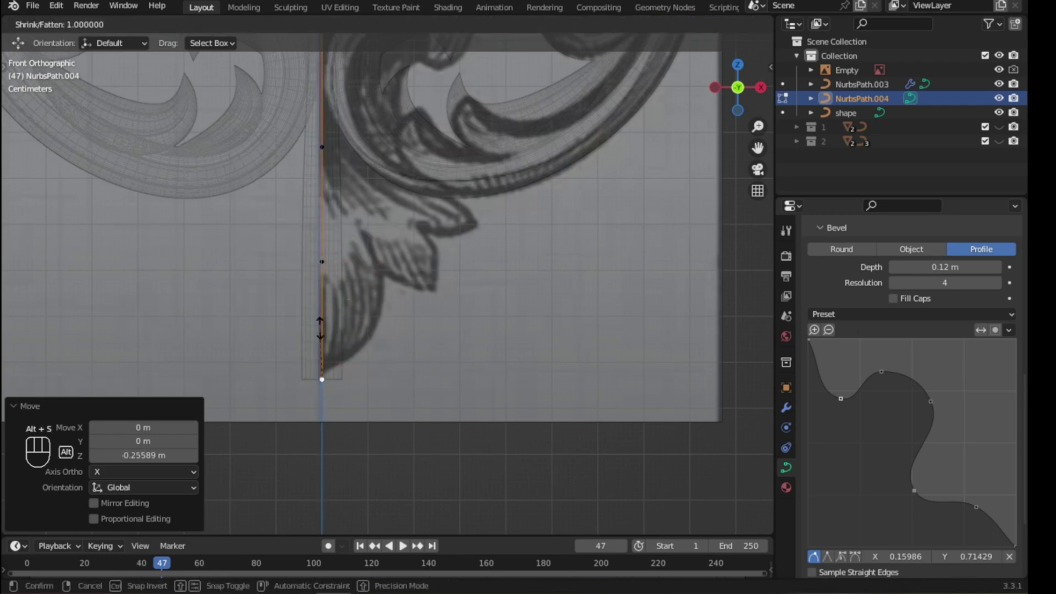
click(320, 328)
click(322, 262)
key(alt+s)
click(549, 248)
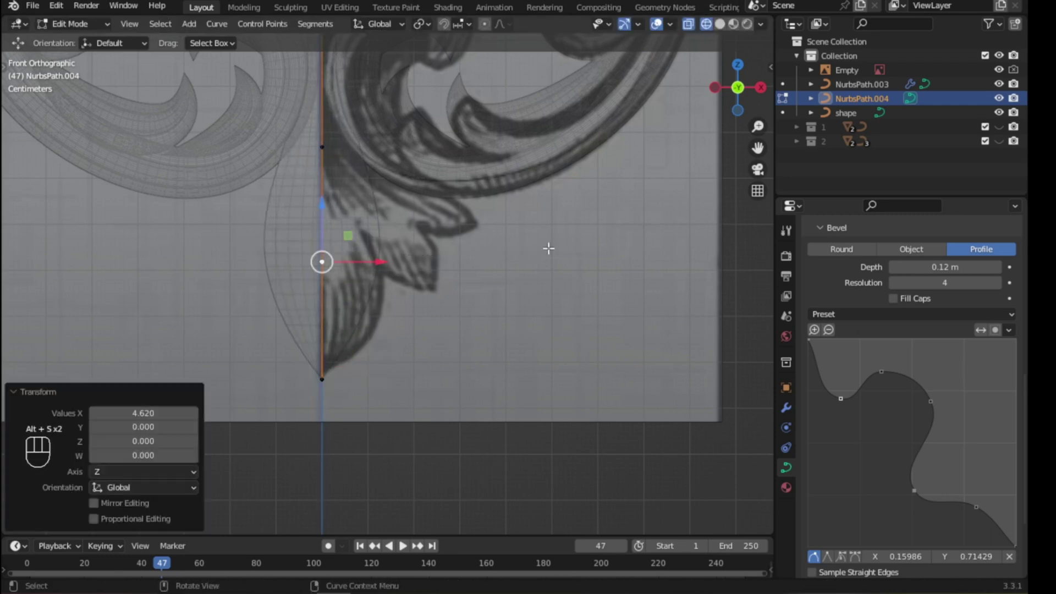
- Lower the widened control point toward the bottom tip and narrow the control point above it
drag(323, 206, 323, 248)
key(alt+s)
right_click(361, 206)
key(a)
shift+middle_drag(350, 223, 330, 362)
click(303, 286)
key(alt+s)
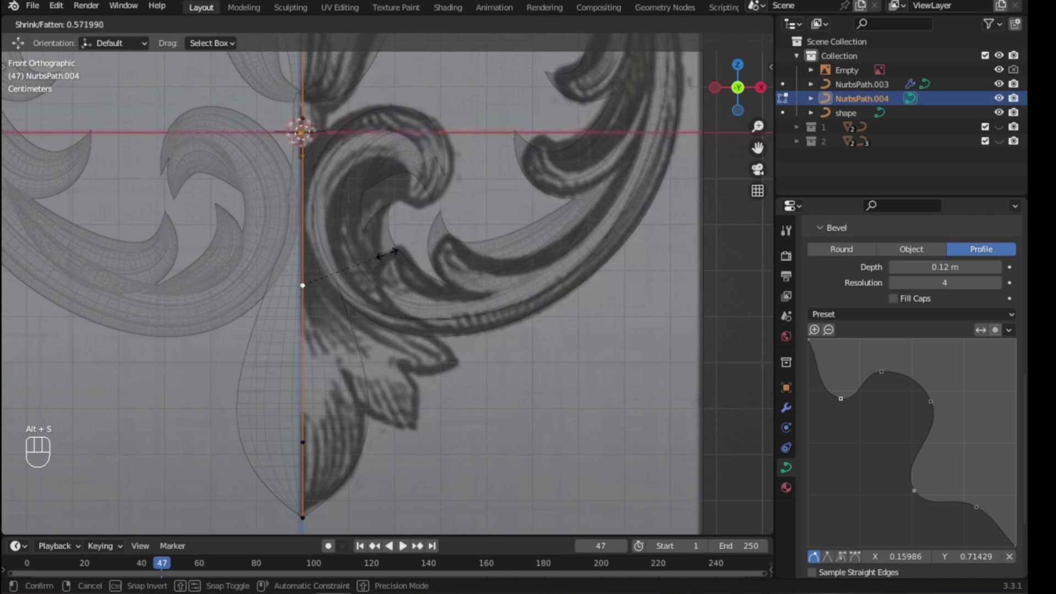
click(399, 226)
- Fatten the control point near the ornament's center in two passes, the second by 1.325
shift+middle_drag(345, 193, 337, 323)
click(296, 248)
key(alt+s)
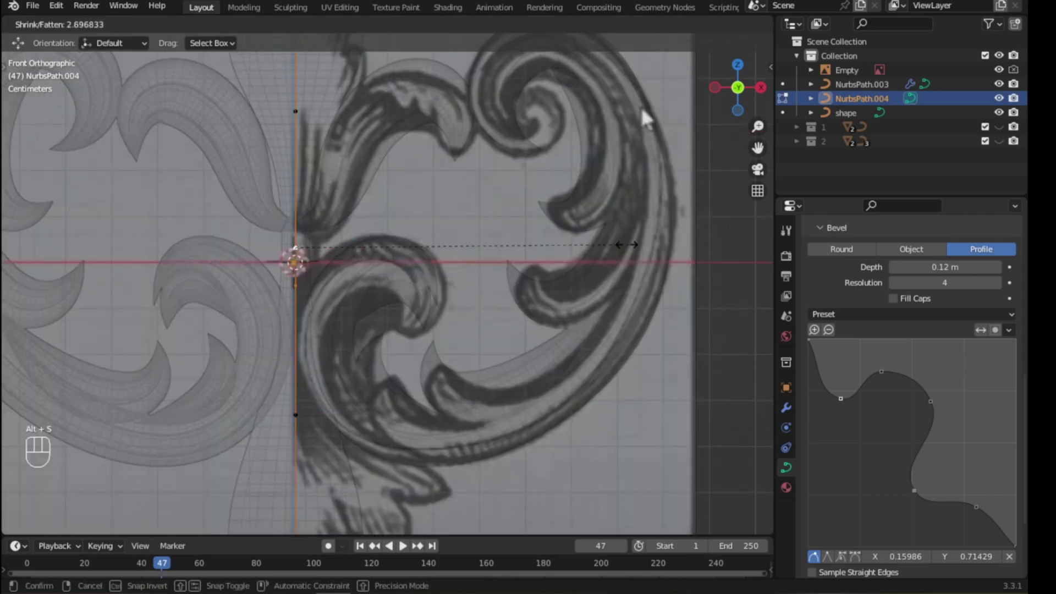
click(678, 254)
key(alt+s)
click(367, 262)
- Return to solid shading and fine-tune the bevel profile's control points to sharpen the ridges on the central leaf
scroll(314, 246, down, 3)
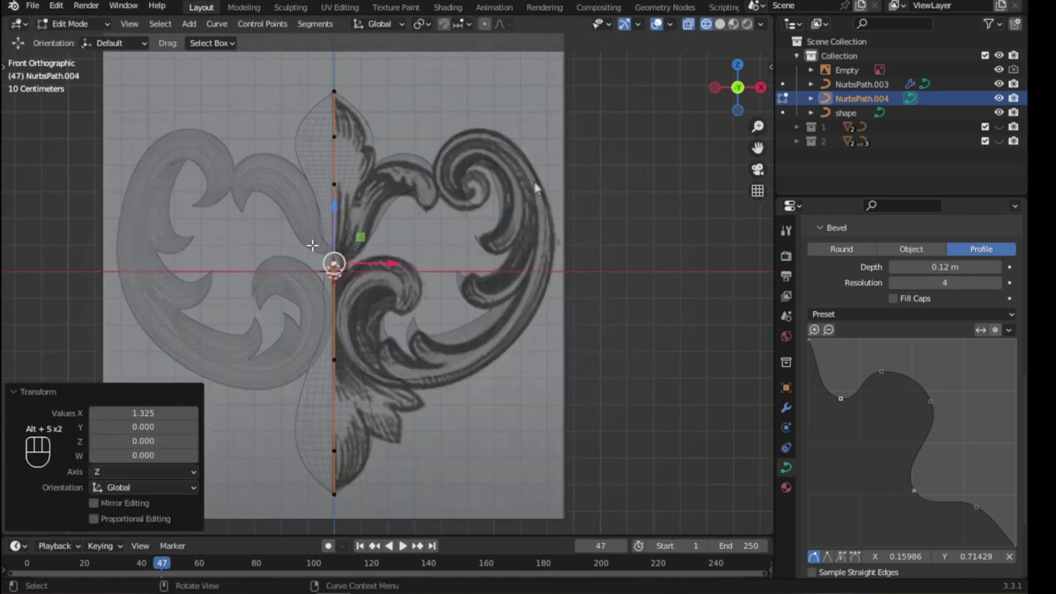
key(shift+z)
middle_drag(315, 246, 361, 302)
scroll(514, 296, up, 2)
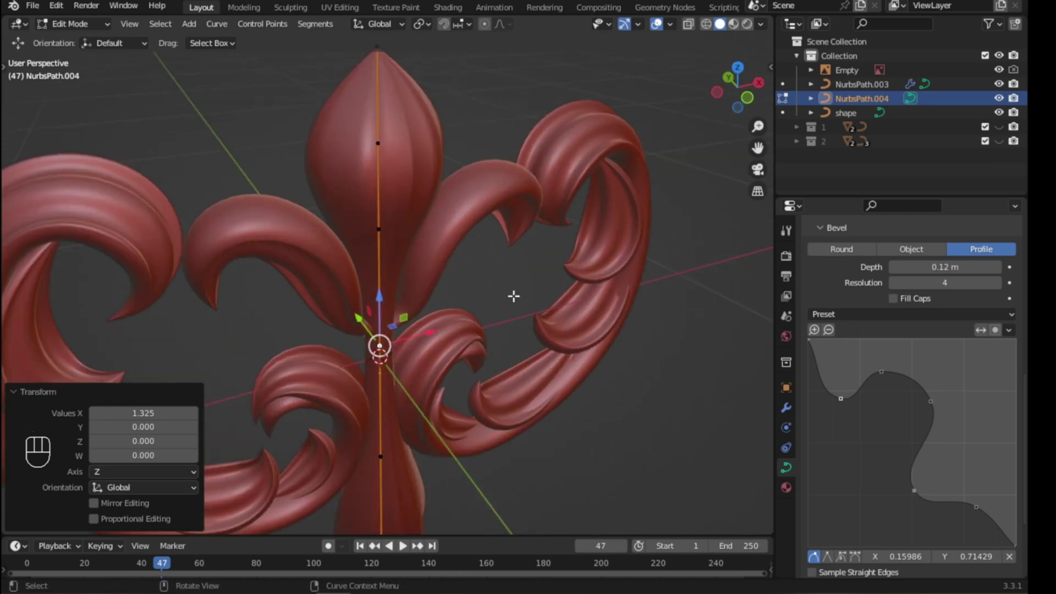
drag(876, 375, 878, 365)
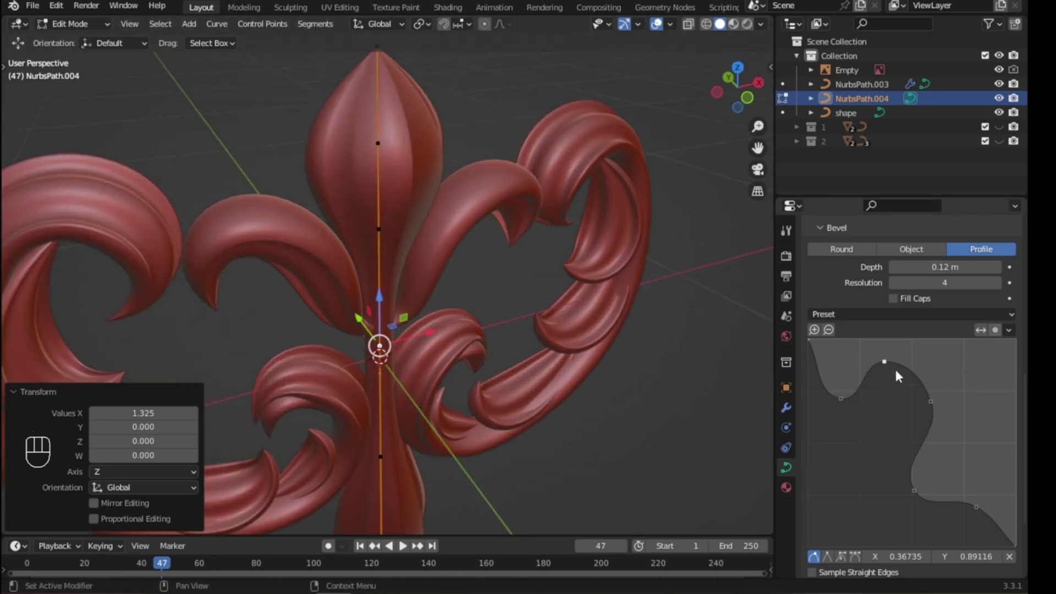
drag(929, 403, 926, 404)
middle_drag(550, 353, 478, 337)
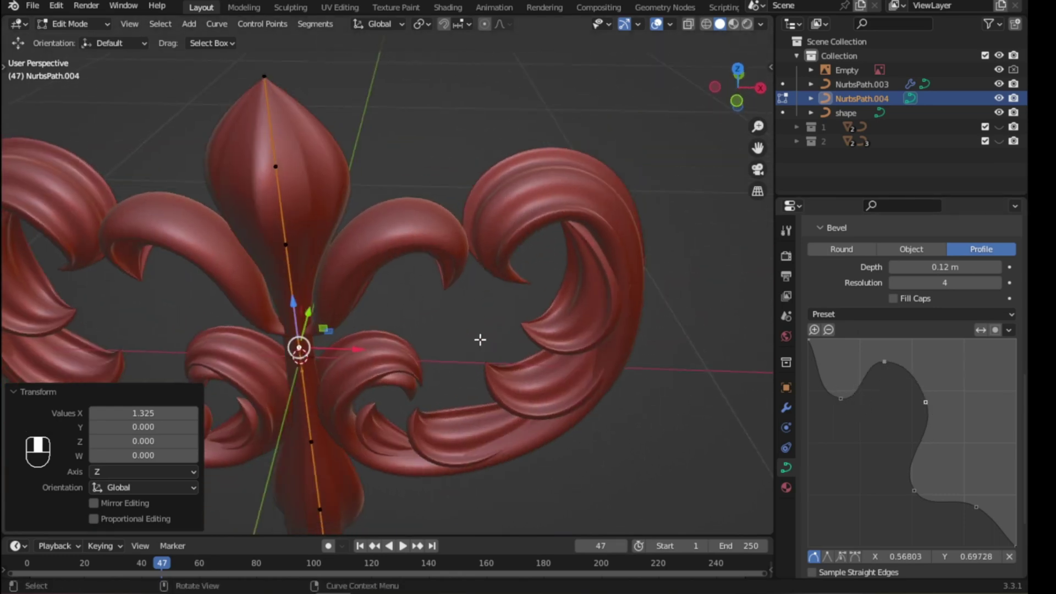
drag(924, 402, 876, 395)
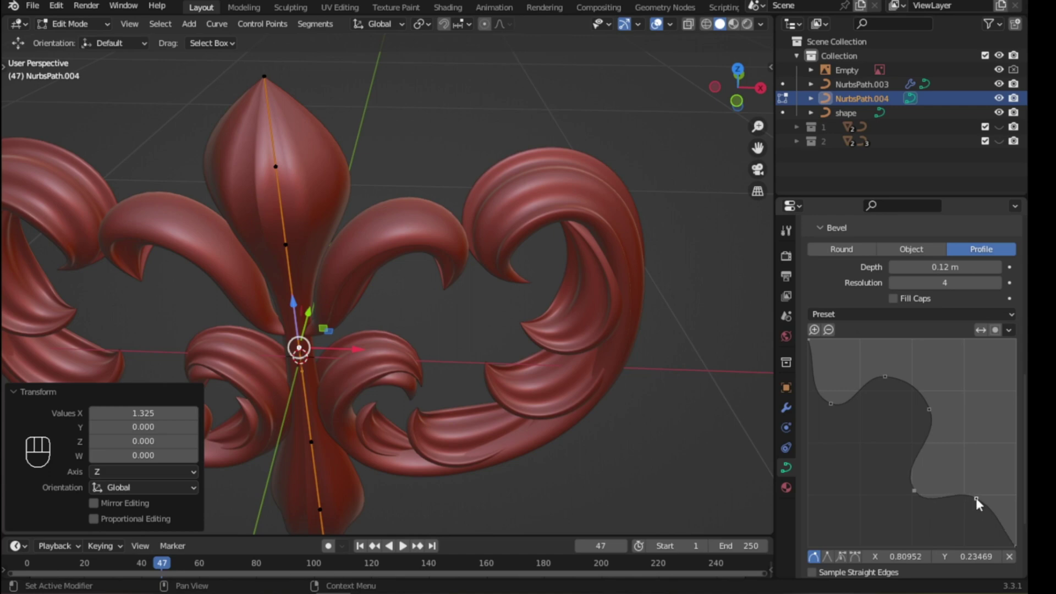
- Reshape the central leaf's bevel profile into gentler steps by repositioning its control points, and save the file from Object Mode
drag(978, 498, 979, 522)
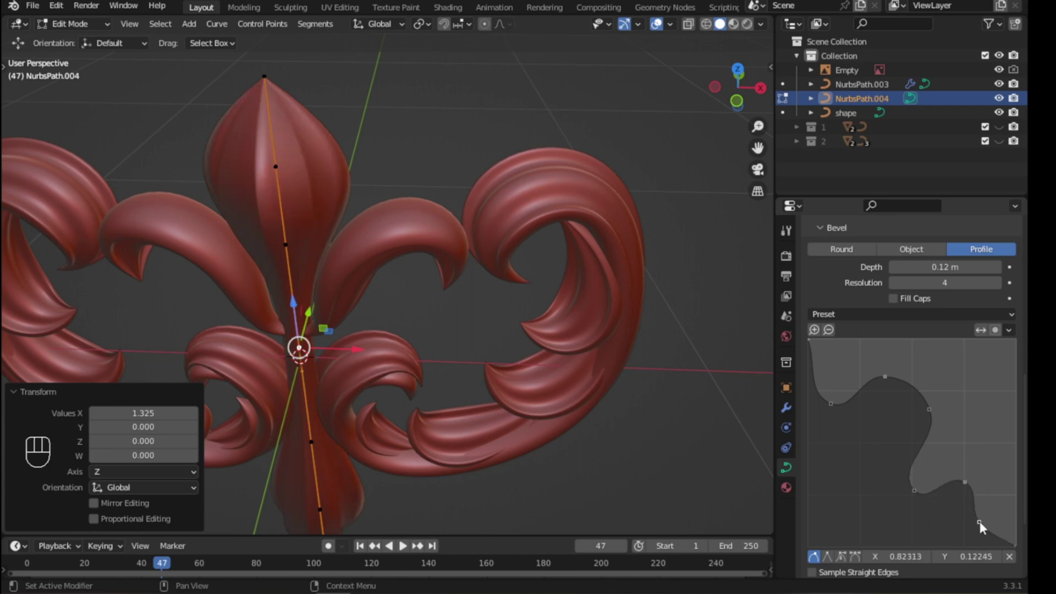
middle_drag(432, 368, 432, 435)
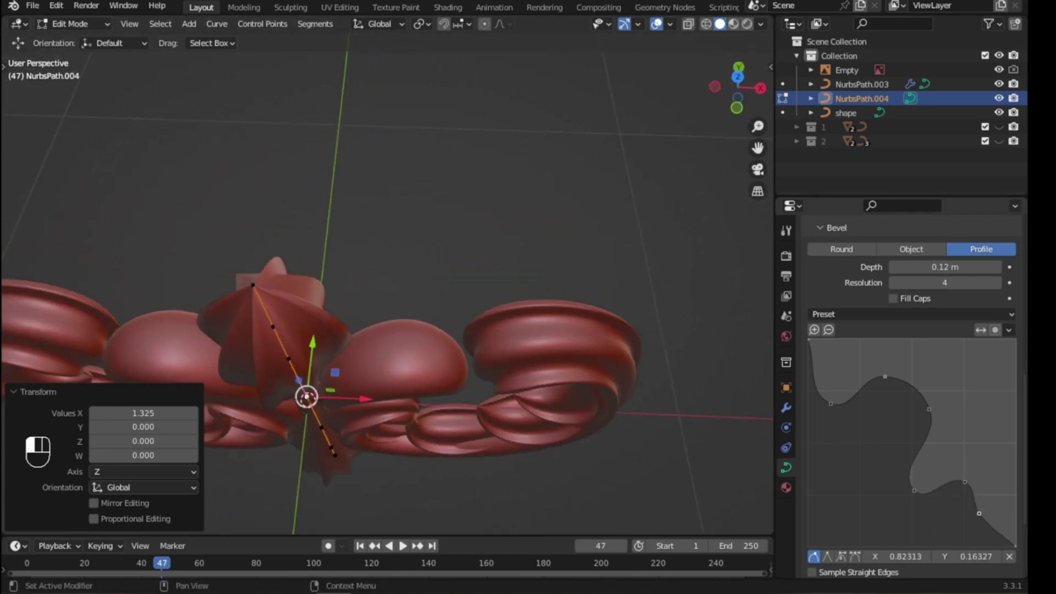
drag(977, 483, 951, 500)
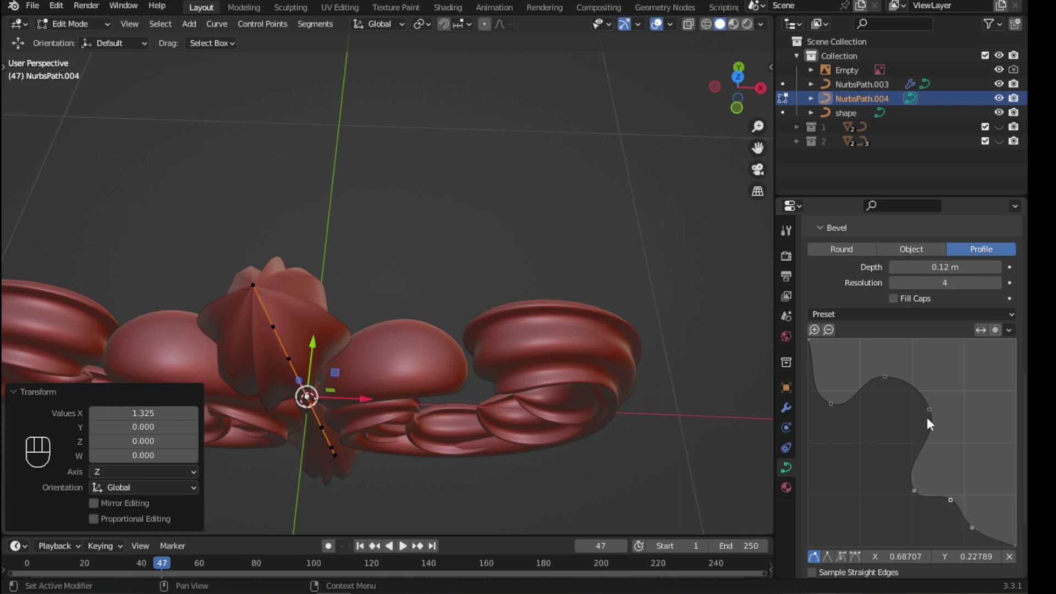
drag(928, 418, 908, 442)
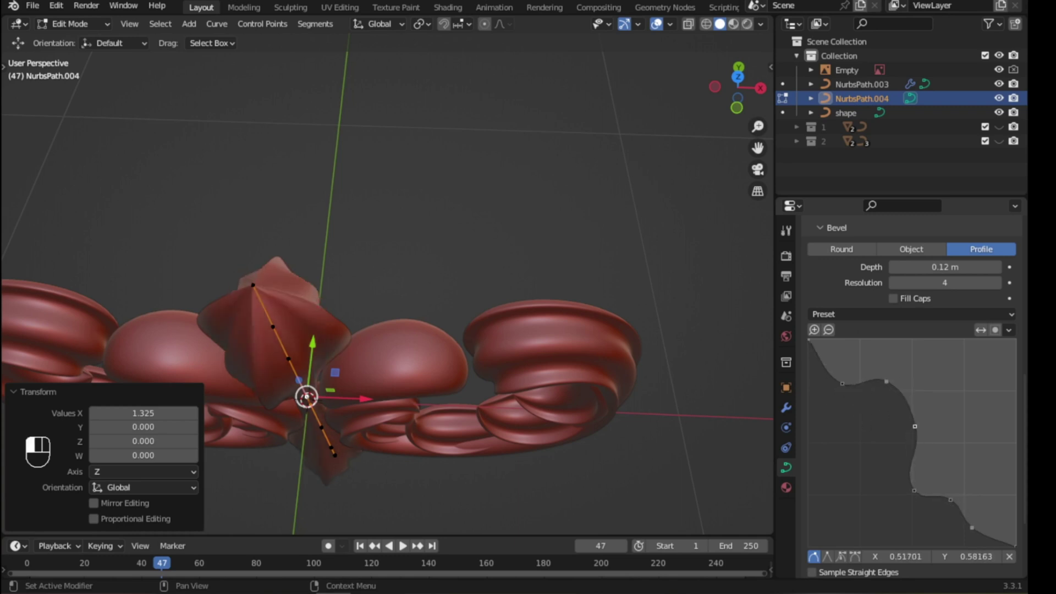
drag(914, 485, 922, 468)
middle_drag(341, 380, 353, 325)
key(KP_1)
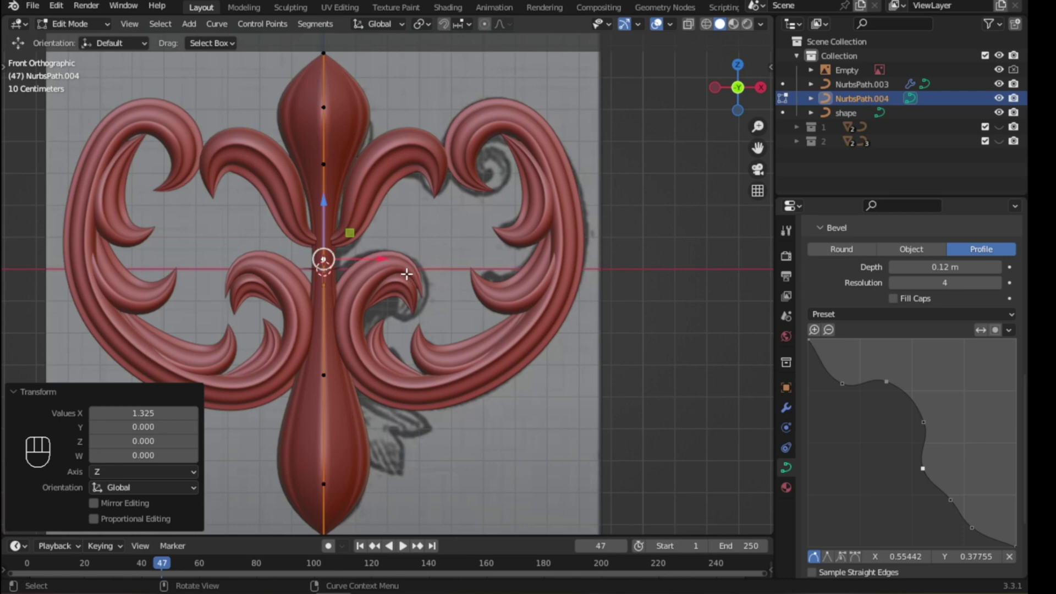
key(Tab)
key(ctrl+s)
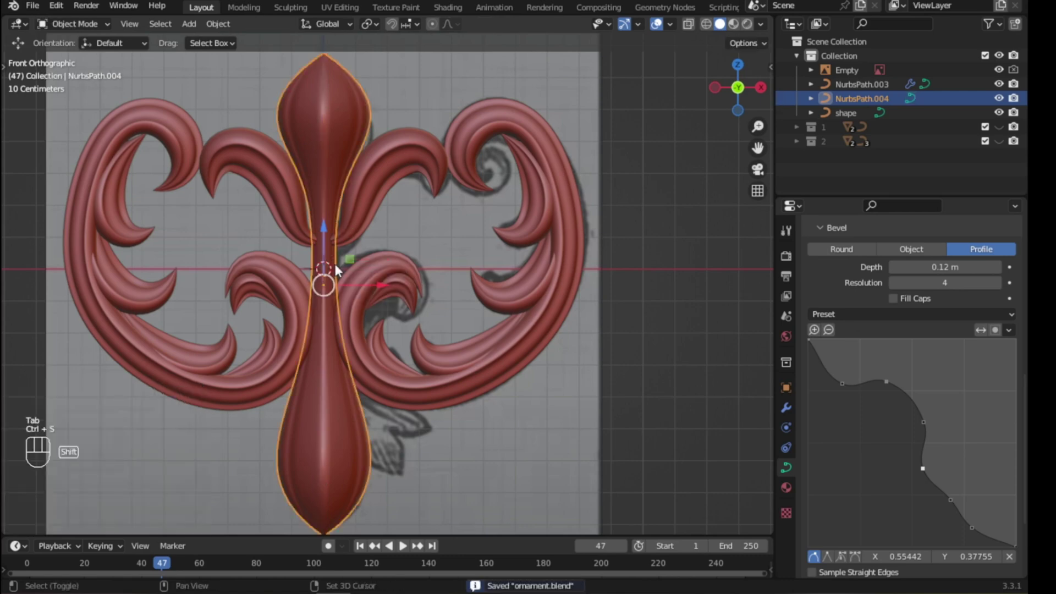
- Add a UV sphere at the ornament's center and scale it to 0.089
key(shift+a)
mouse_move(356, 249)
click(387, 290)
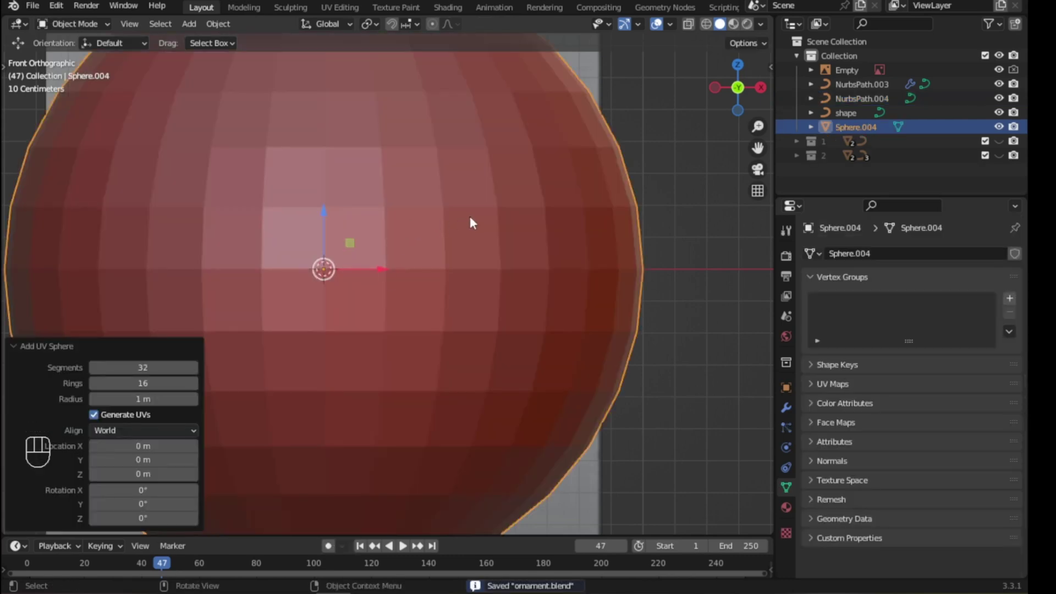
key(shift+z)
key(s)
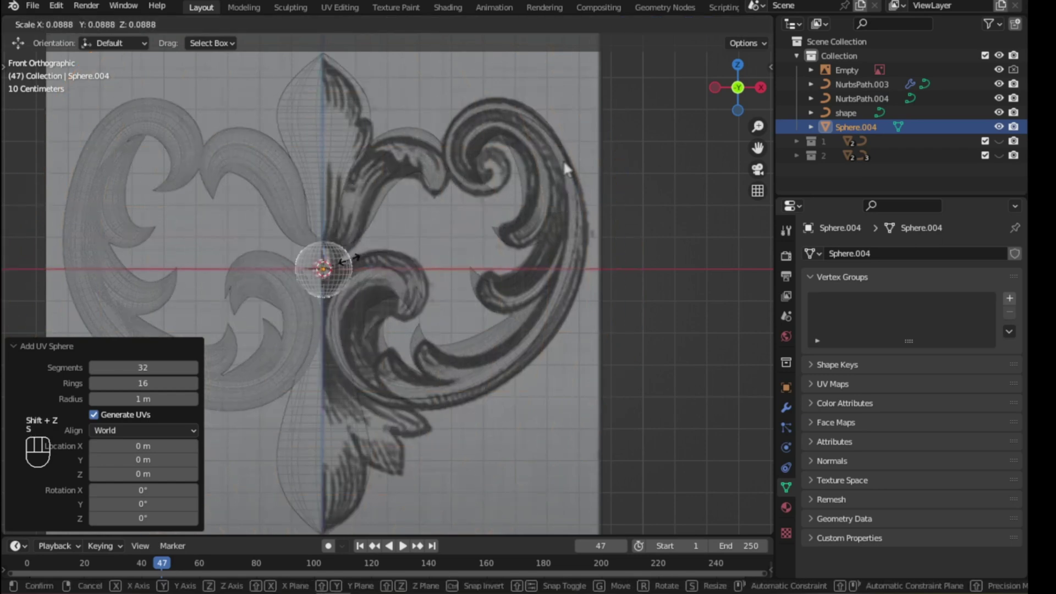
click(336, 269)
shift+middle_drag(337, 270, 380, 267)
scroll(380, 269, up, 4)
key(shift+z)
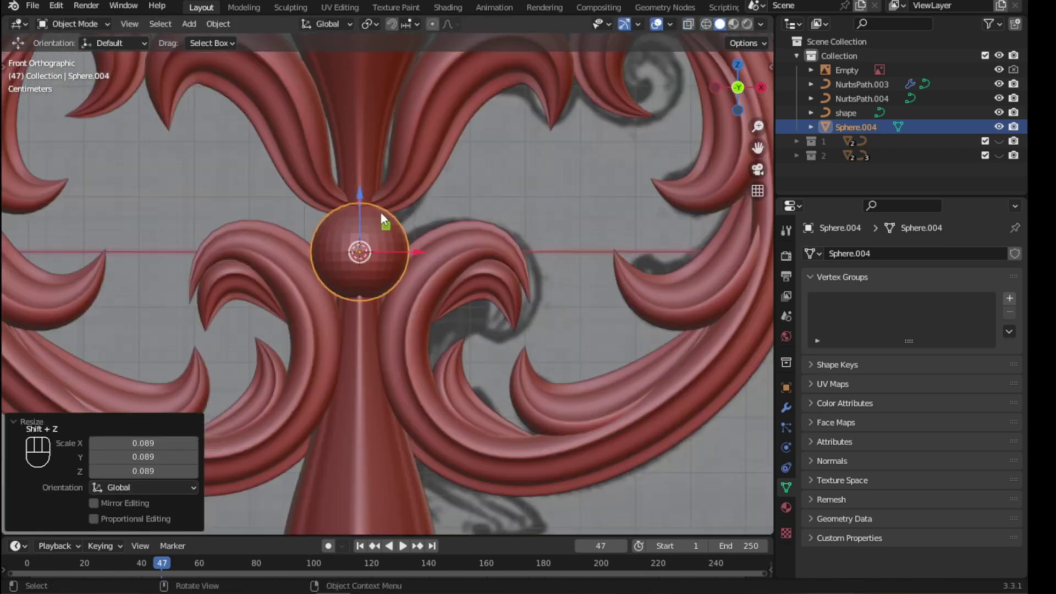
- Raise the sphere slightly along Z over the junction of the scrolls and enlarge it by 1.172
key(g)
key(z)
click(416, 200)
key(s)
click(430, 189)
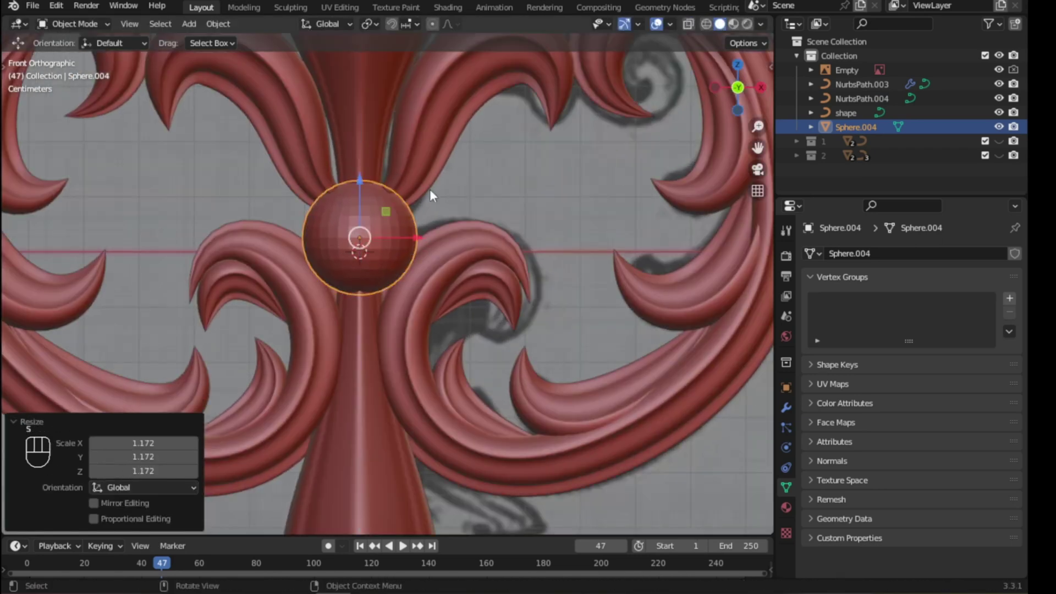
- Shade the sphere smooth and move it 0.008245 m along Y
key(F3)
key(Return)
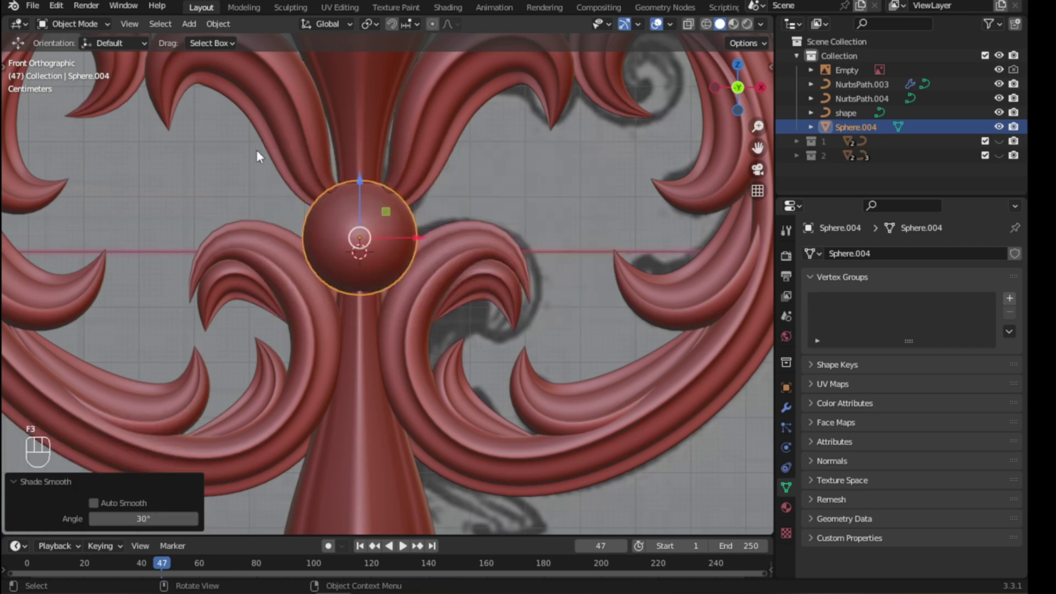
middle_drag(365, 177, 308, 257)
drag(236, 293, 246, 283)
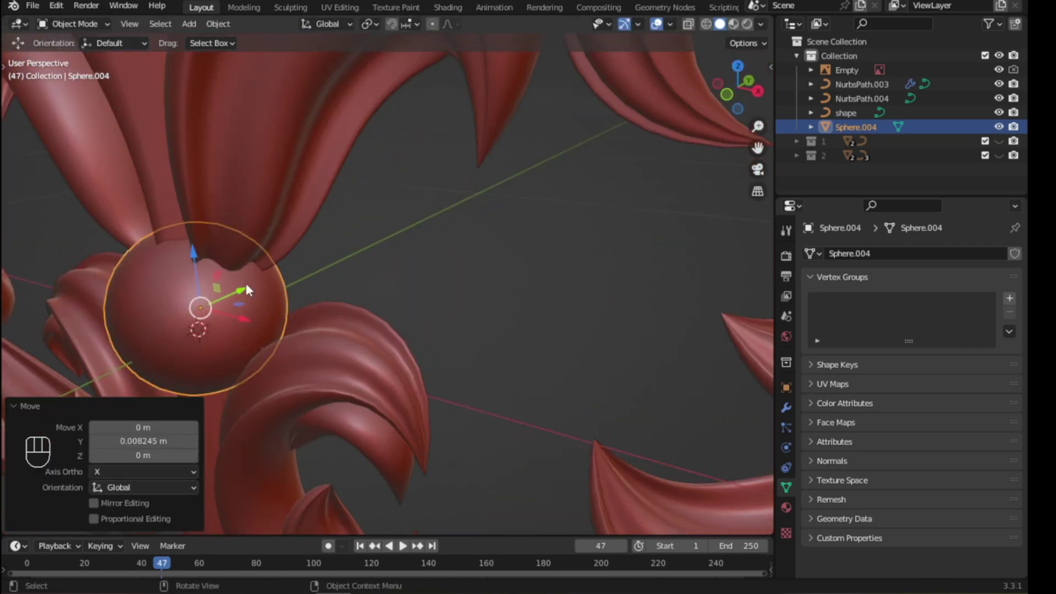
- Clear the selection and save the ornament file
key(KP_1)
click(455, 141)
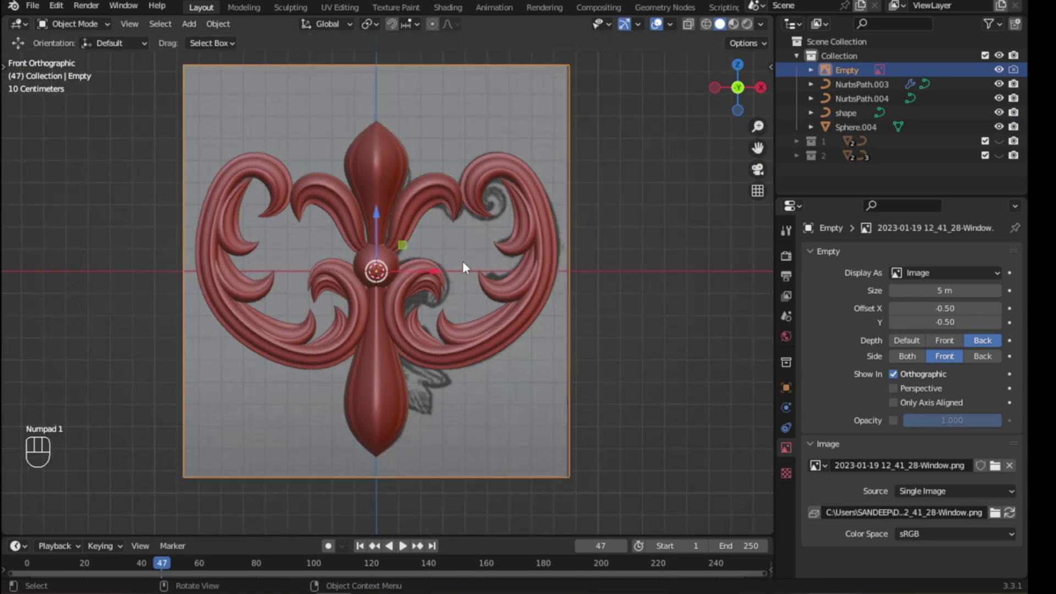
click(463, 261)
mouse_move(464, 261)
middle_down()
mouse_move(404, 269)
mouse_move(416, 293)
mouse_move(371, 302)
mouse_move(402, 287)
middle_up()
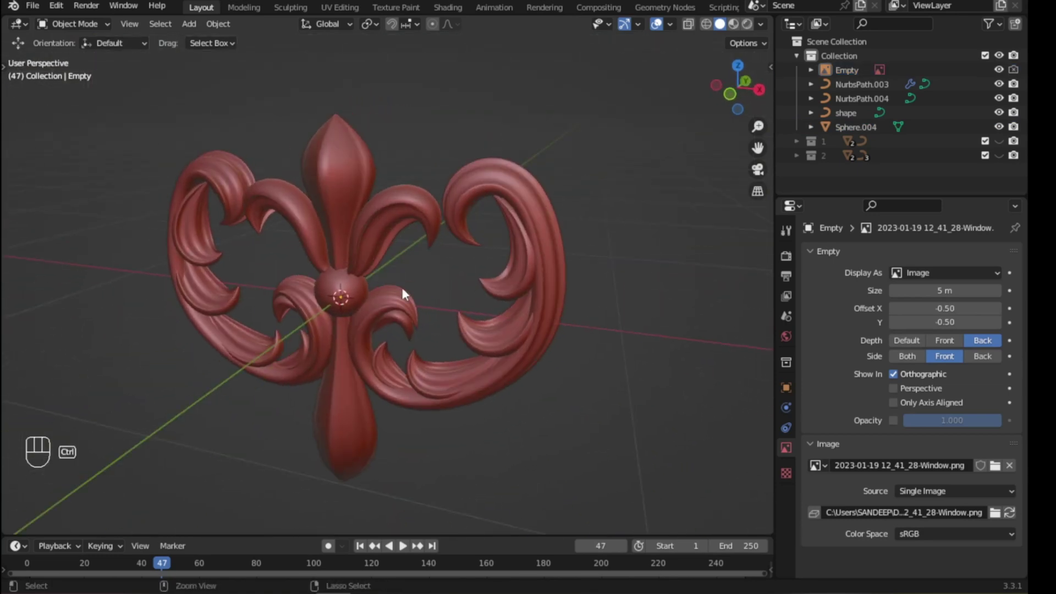
key(ctrl+s)
- Change the viewport matcap from red to the glossy light grey one
click(761, 24)
click(729, 128)
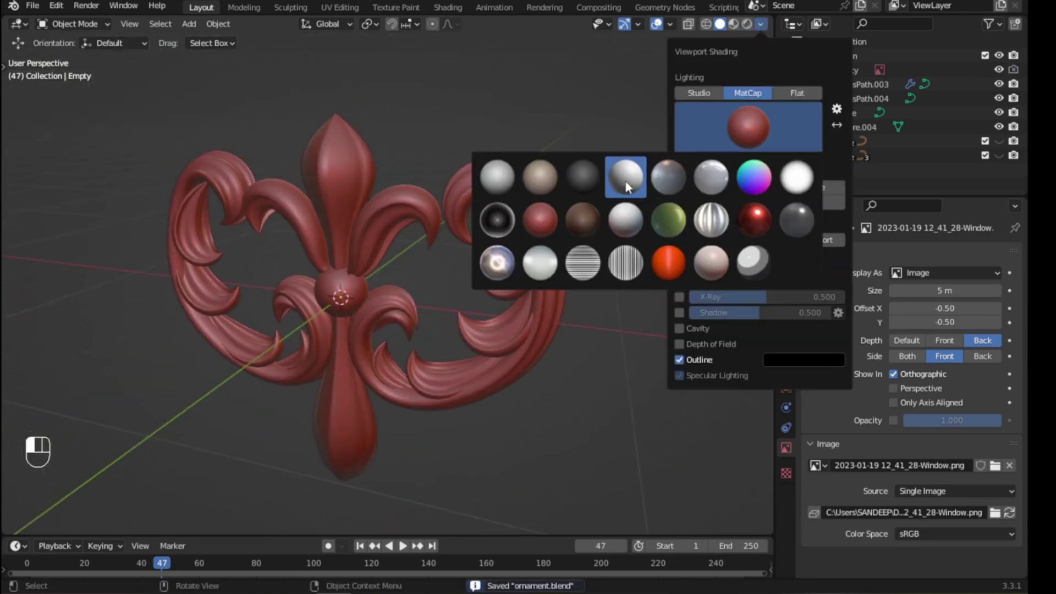
click(710, 176)
mouse_move(412, 325)
middle_down()
mouse_move(400, 298)
mouse_move(415, 216)
middle_up()
scroll(448, 282, down, 4)
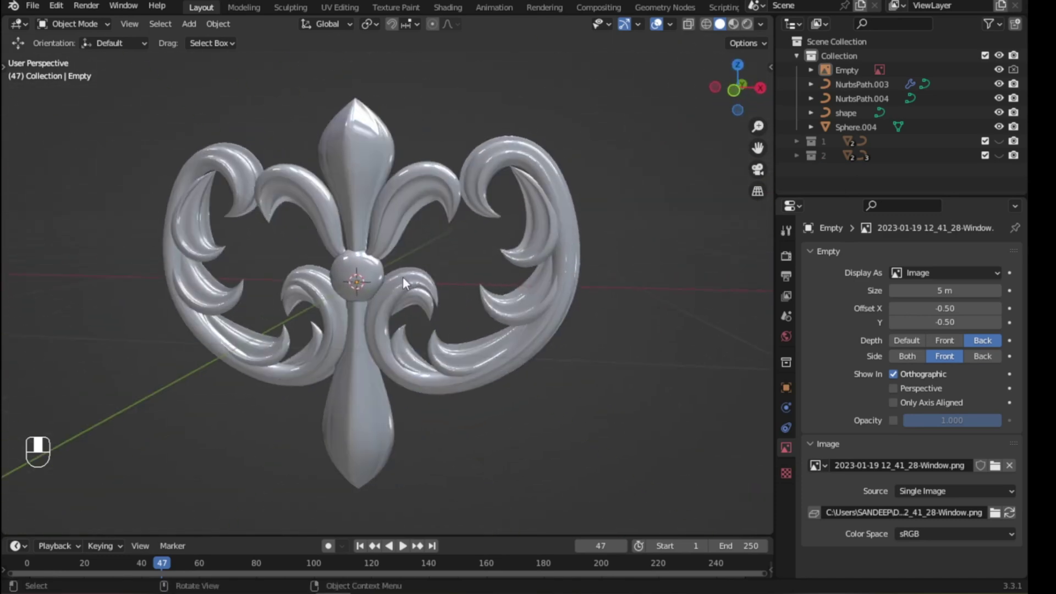
- Select the whole ornament with its reference image and move them -2.058 m along X
drag(243, 147, 463, 361)
scroll(468, 344, down, 6)
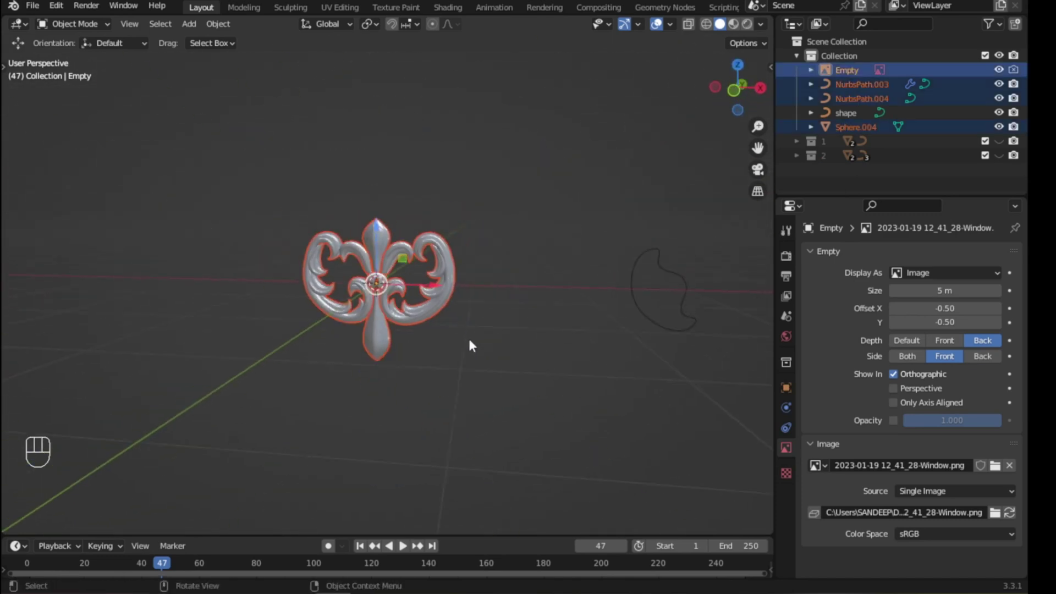
key(g)
key(x)
click(432, 283)
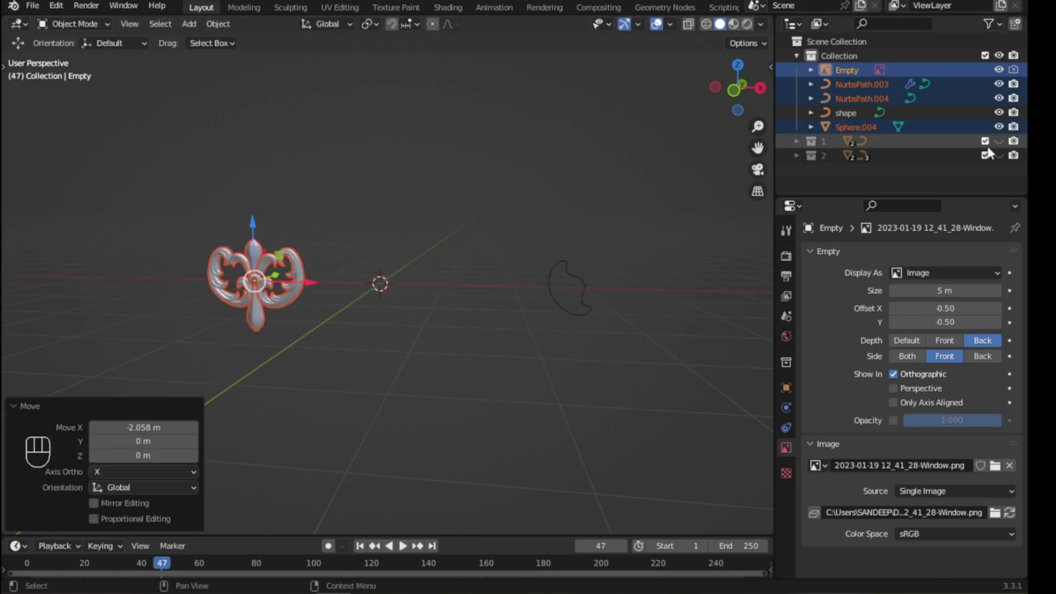
- Unhide collection 2 to show the finished ornament, and leave nothing selected
click(999, 155)
scroll(415, 287, up, 4)
click(375, 287)
mouse_move(374, 285)
middle_down()
mouse_move(391, 308)
mouse_move(484, 275)
middle_up()
click(374, 203)
scroll(377, 211, up, 5)
click(581, 255)
scroll(428, 310, down, 2)
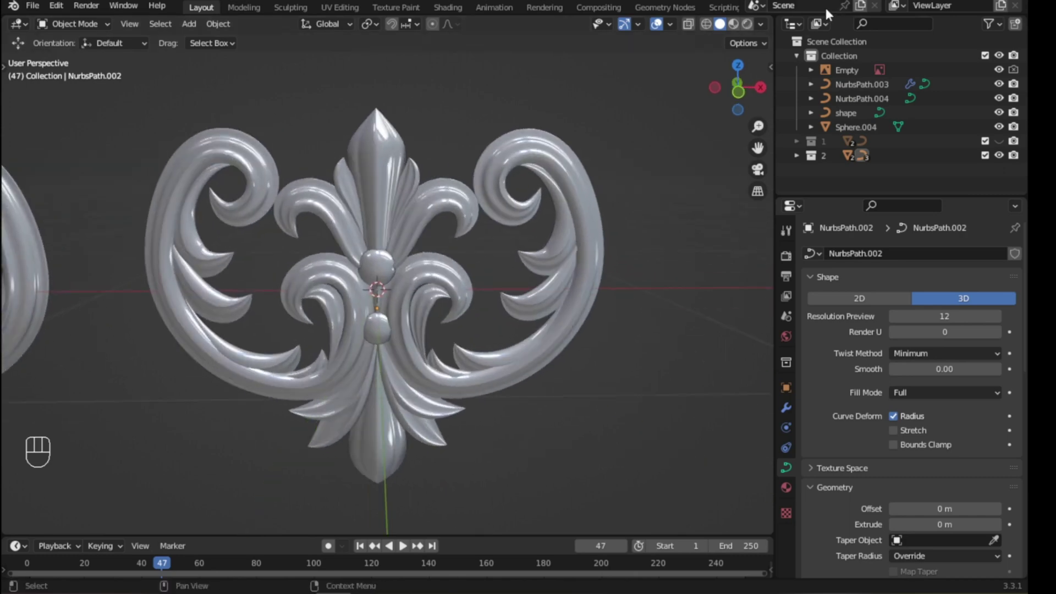
- Set the viewport matcap to the matte brown clay one
click(761, 24)
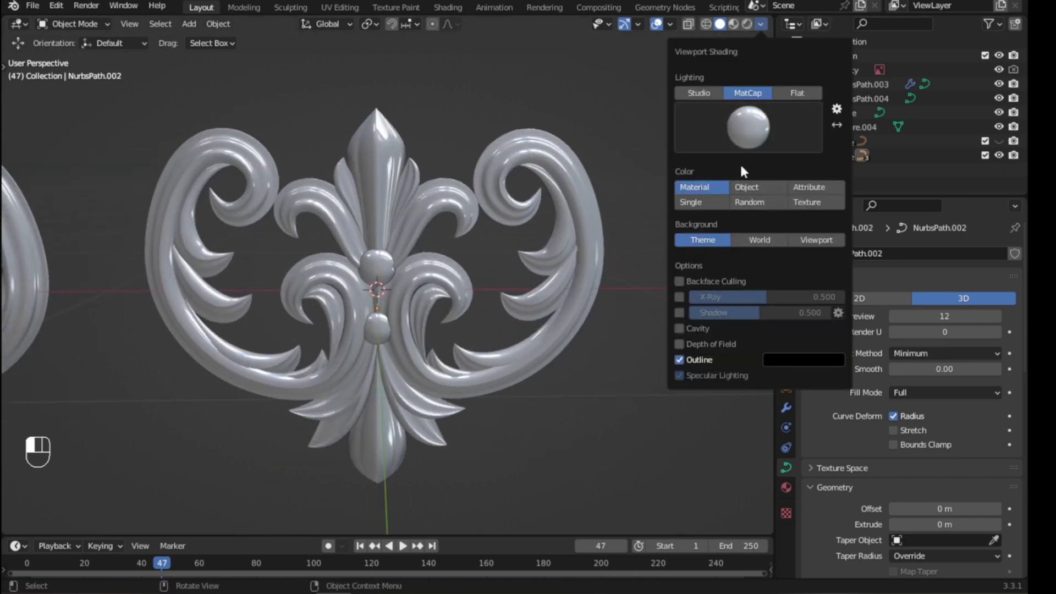
click(742, 146)
click(550, 221)
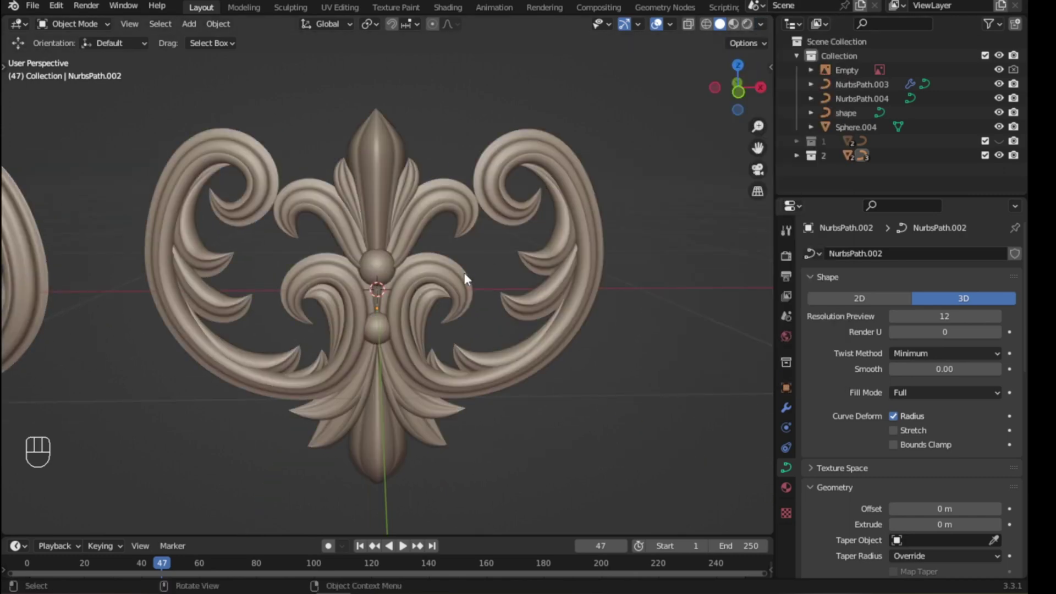
- Maximize the 3D viewport and hide the overlays to present the finished ornament
middle_drag(464, 272, 412, 263)
key(ctrl+space)
click(911, 24)
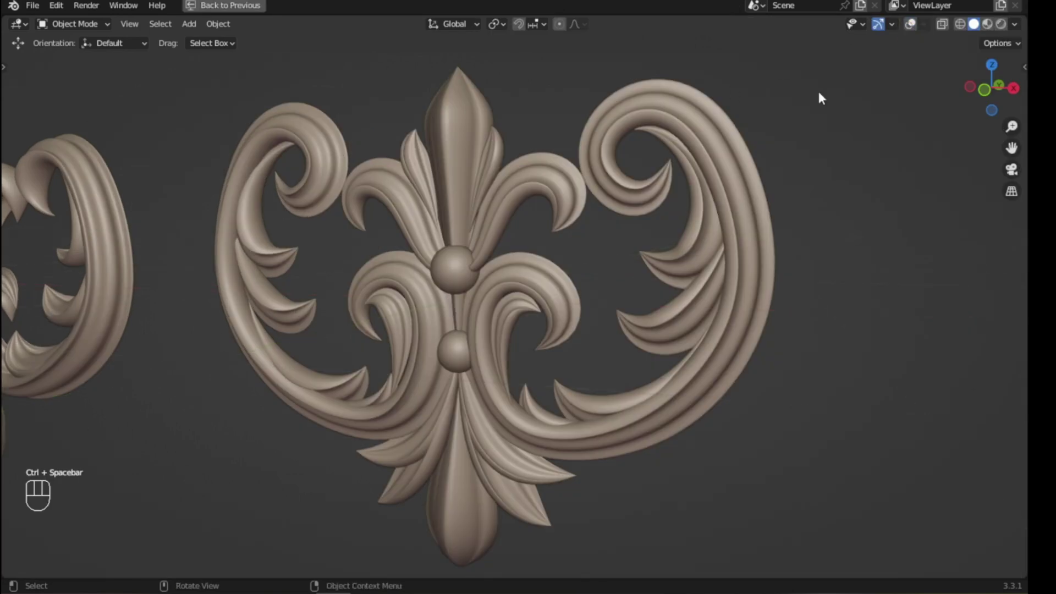
shift+middle_drag(582, 259, 599, 242)
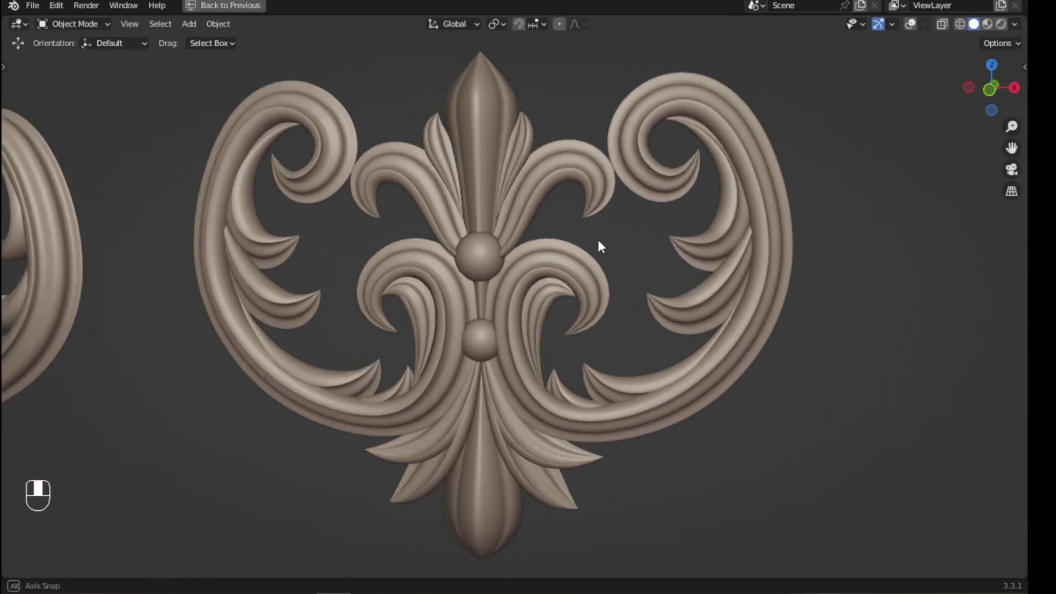